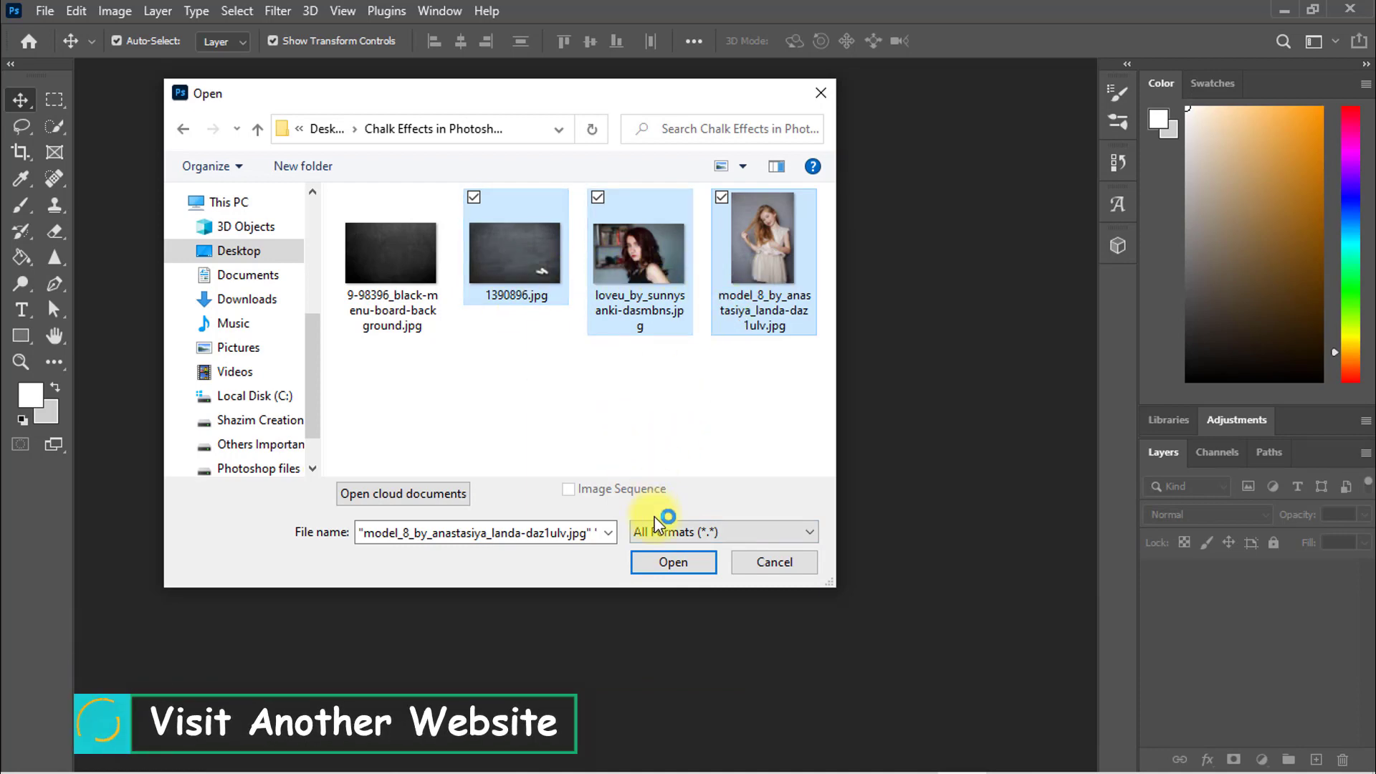
Open the three selected images and select the woman in loveu_by_sunnysanki-dasmbns.jpg with the Quick Selection tool.
click(673, 563)
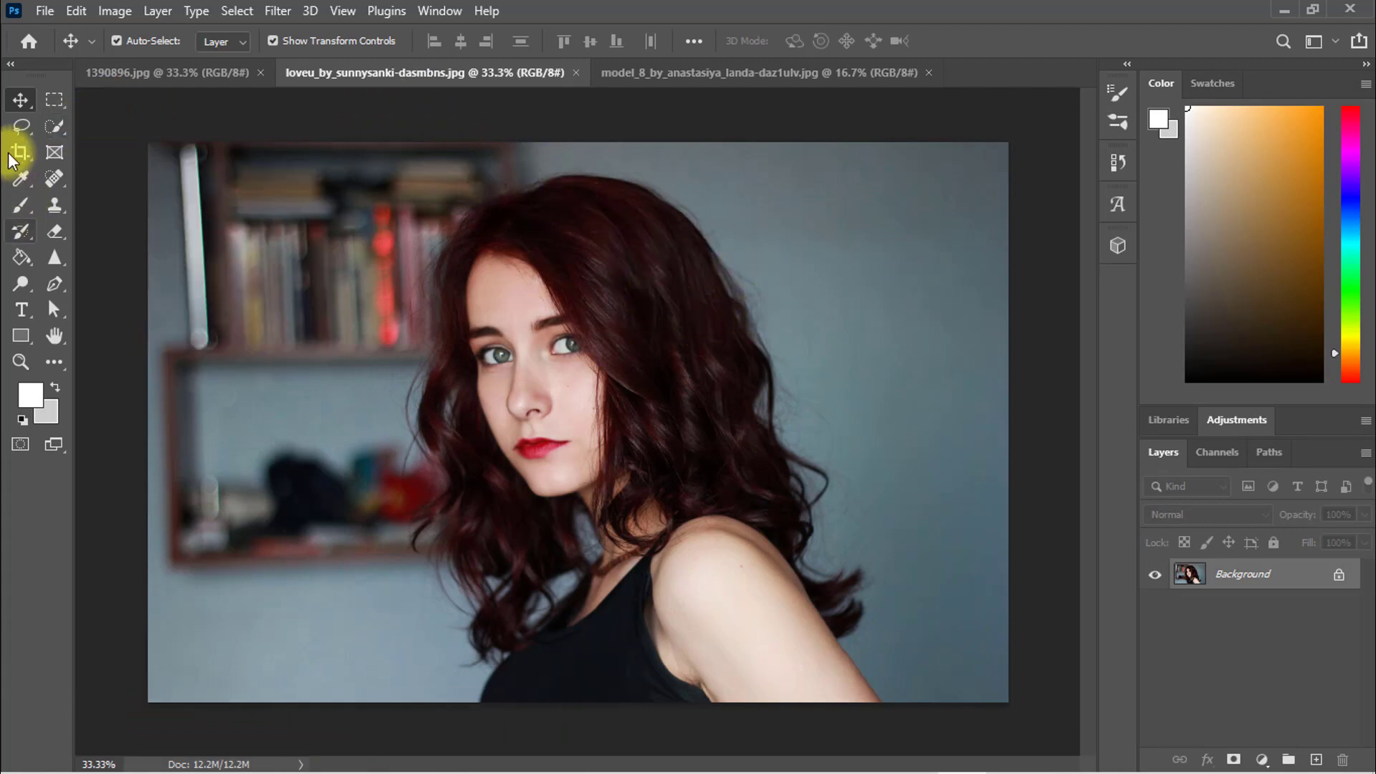
click(56, 126)
right_click(57, 126)
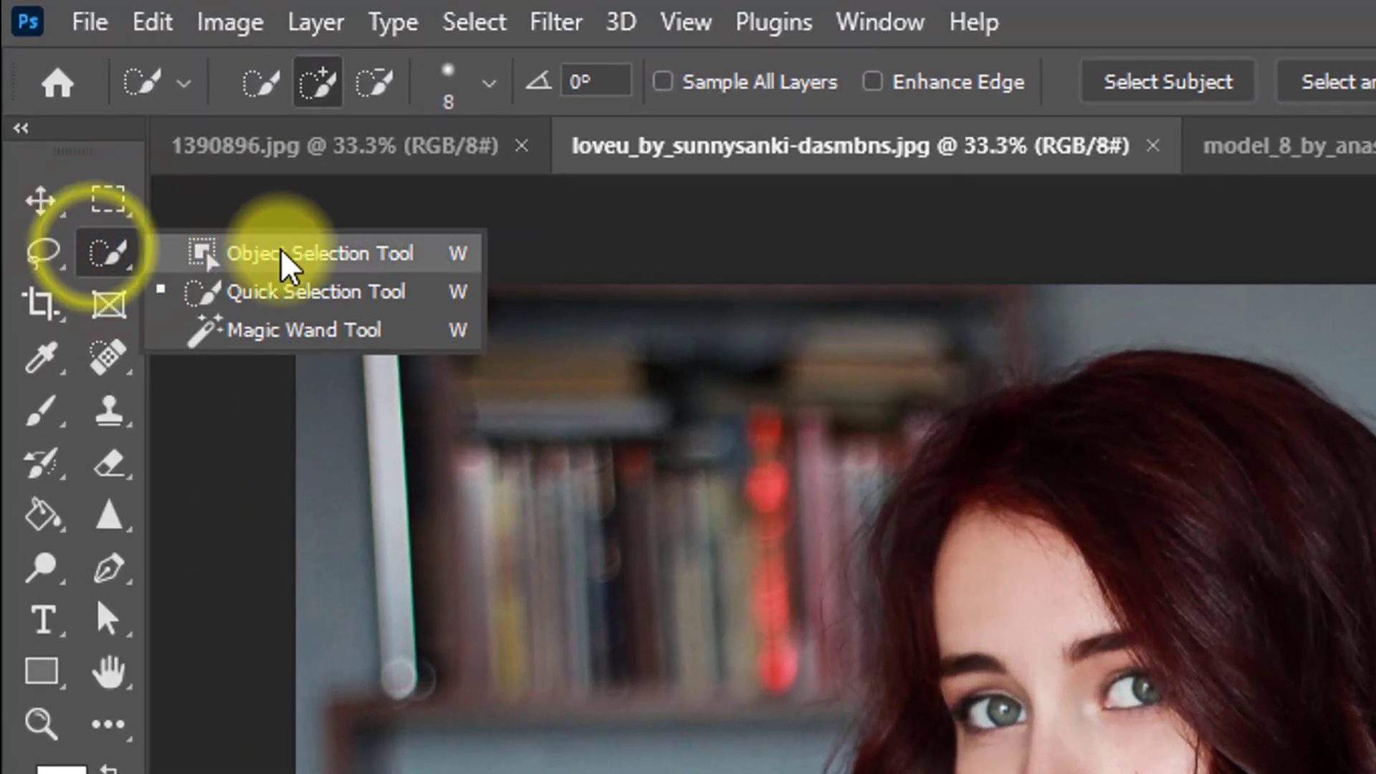
click(336, 294)
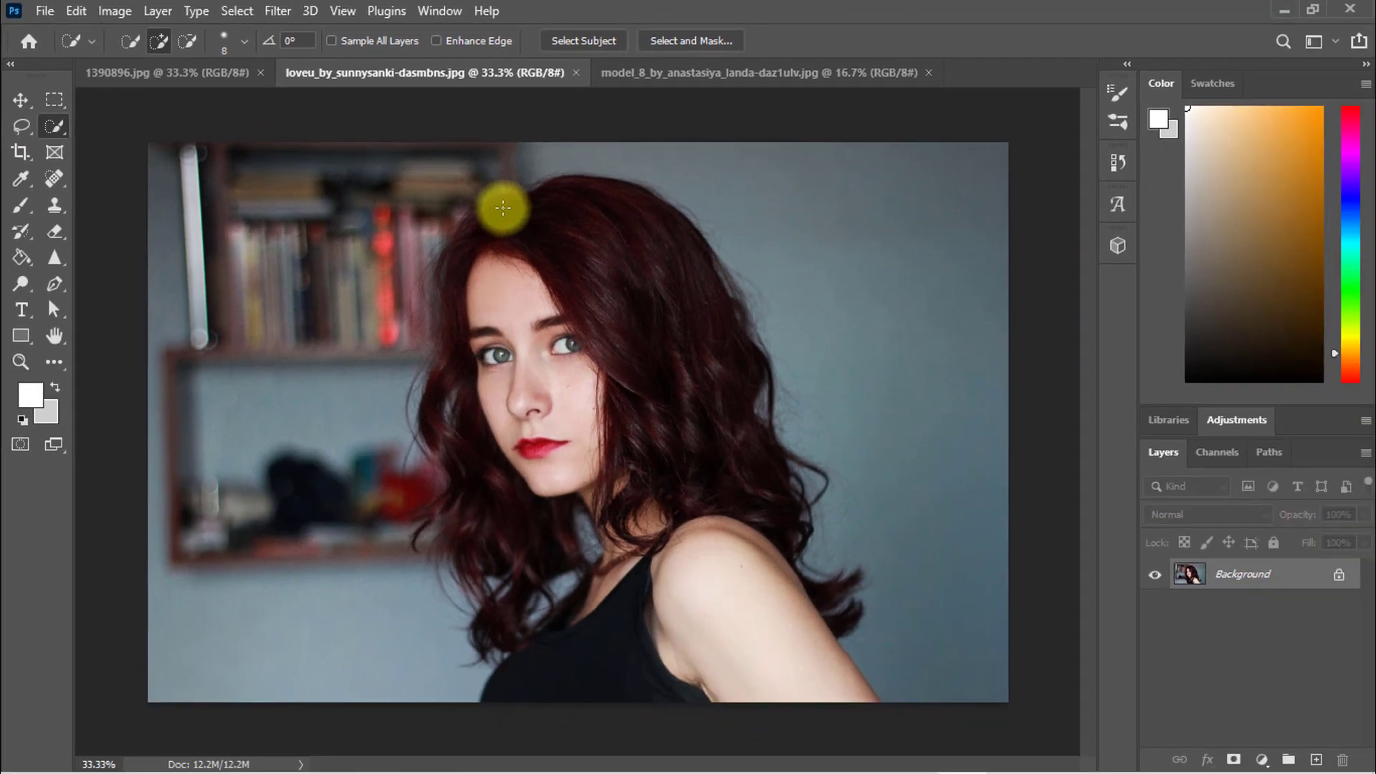
mouse_move(513, 205)
mouse_down()
mouse_move(598, 231)
mouse_move(662, 358)
mouse_move(703, 508)
mouse_move(688, 597)
mouse_move(578, 622)
mouse_move(544, 650)
mouse_move(468, 518)
mouse_move(443, 399)
mouse_move(460, 273)
mouse_move(479, 267)
mouse_move(520, 314)
mouse_move(449, 341)
mouse_move(506, 201)
mouse_up()
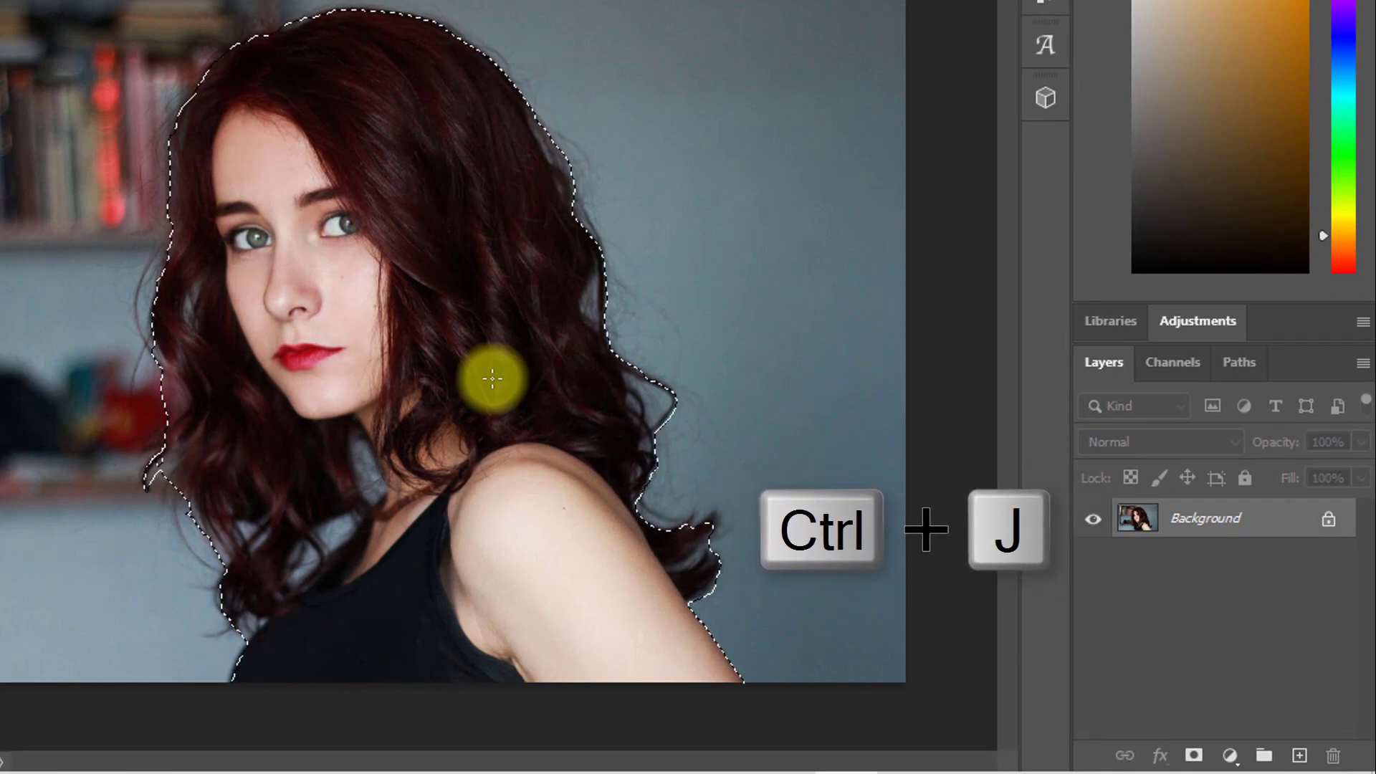
Copy the selected woman to a new layer and convert that layer to a smart object.
key(ctrl+j)
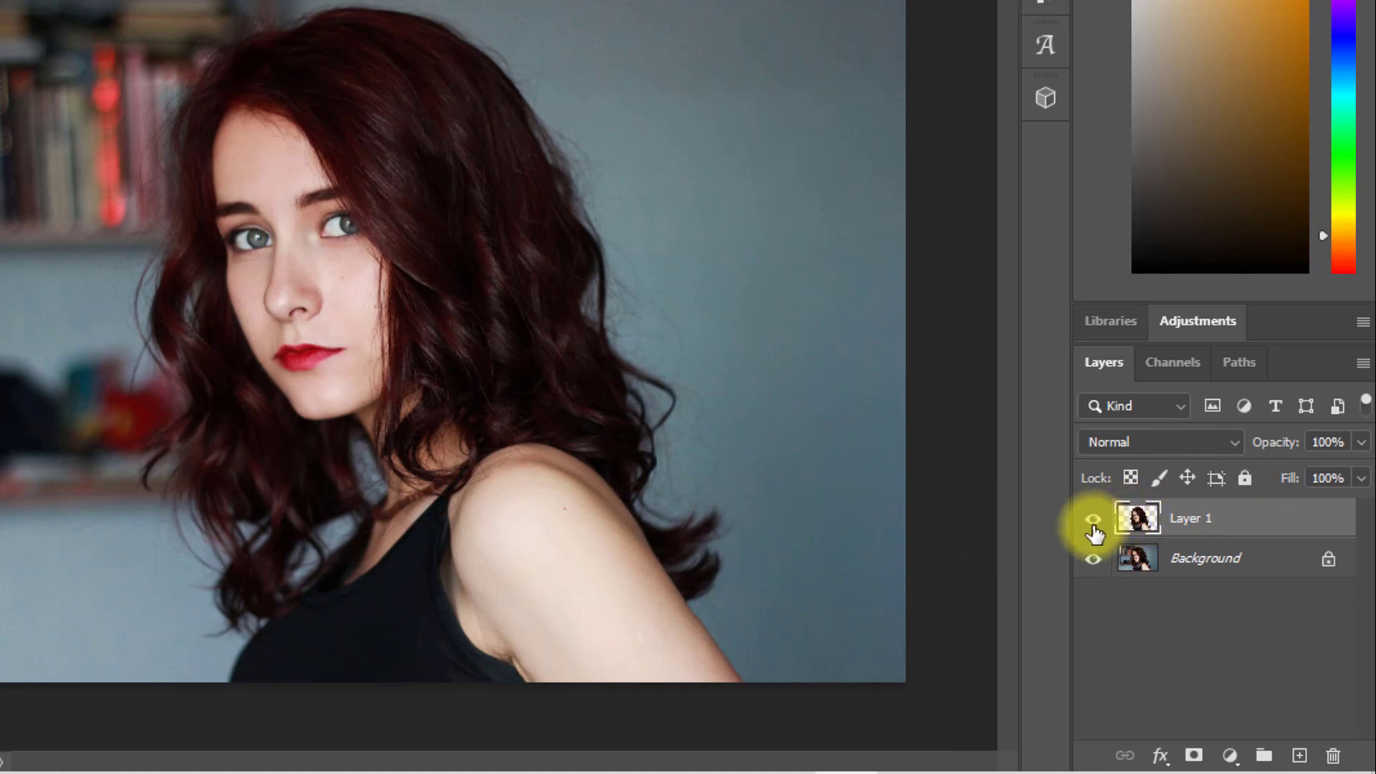
click(1087, 559)
click(1089, 561)
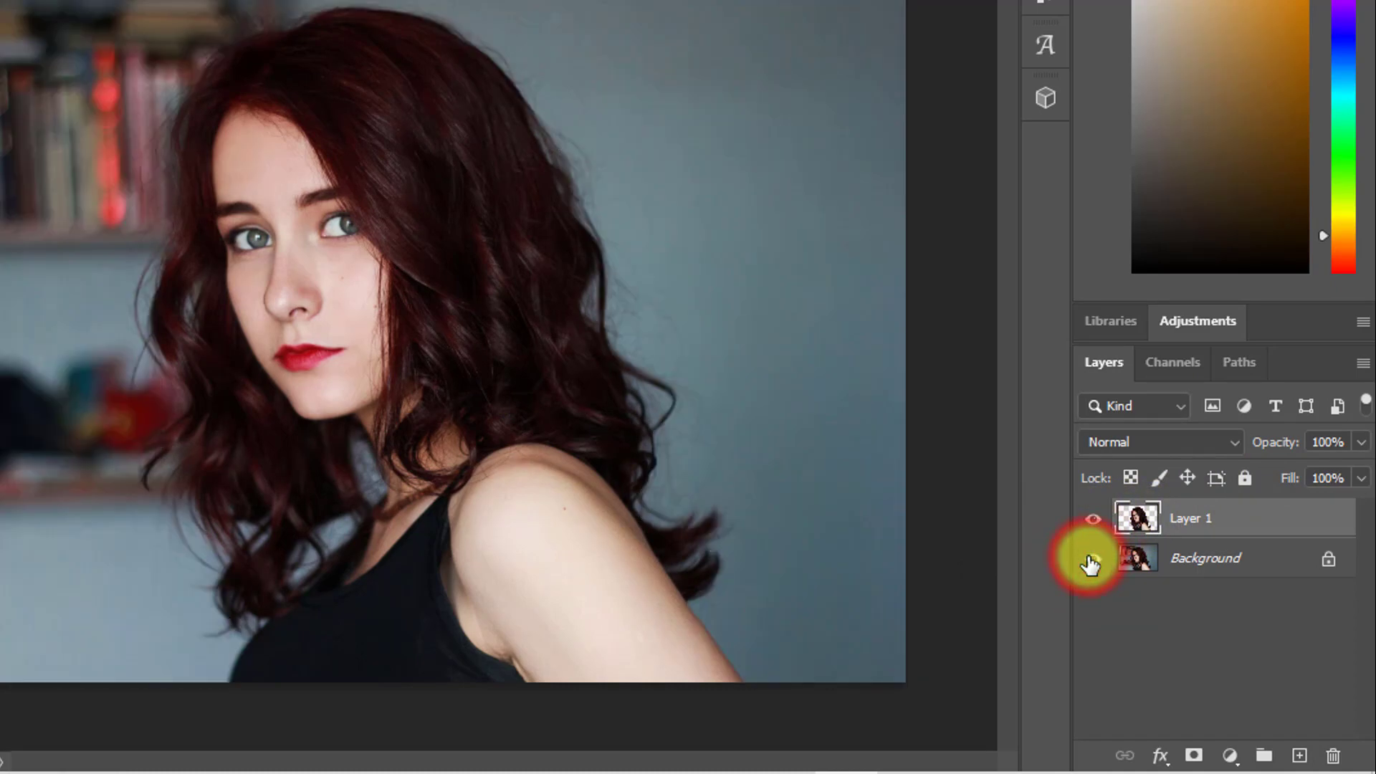
right_click(1192, 523)
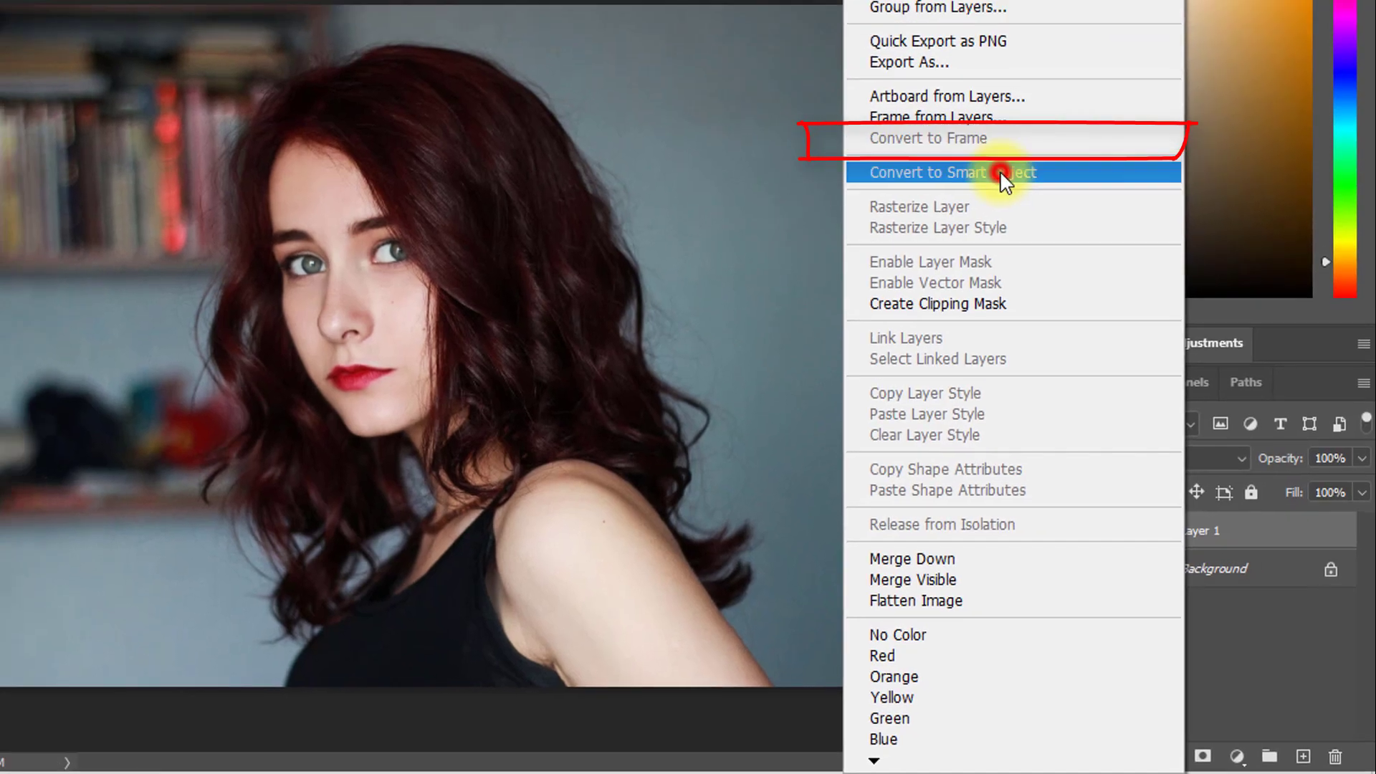
click(985, 142)
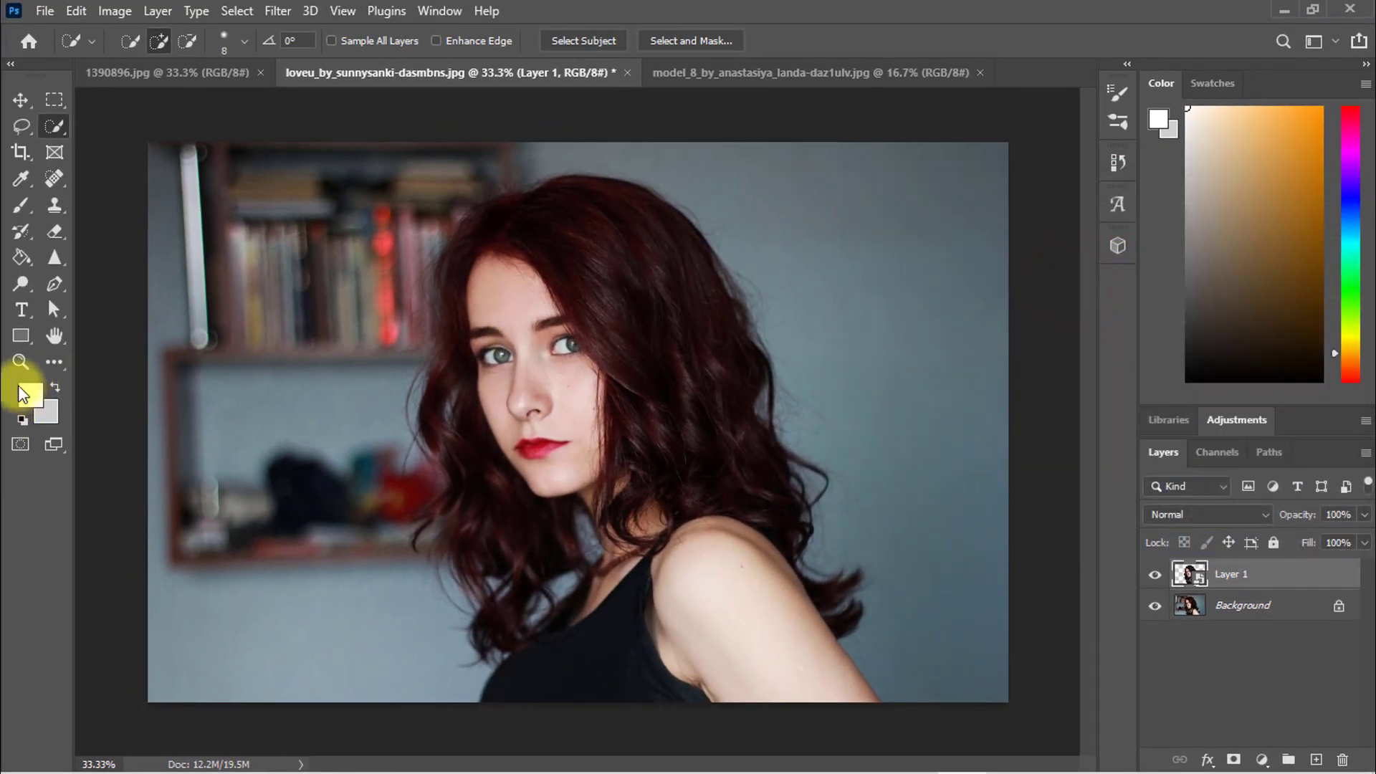
Set the foreground colour to white and the background colour to black.
click(30, 396)
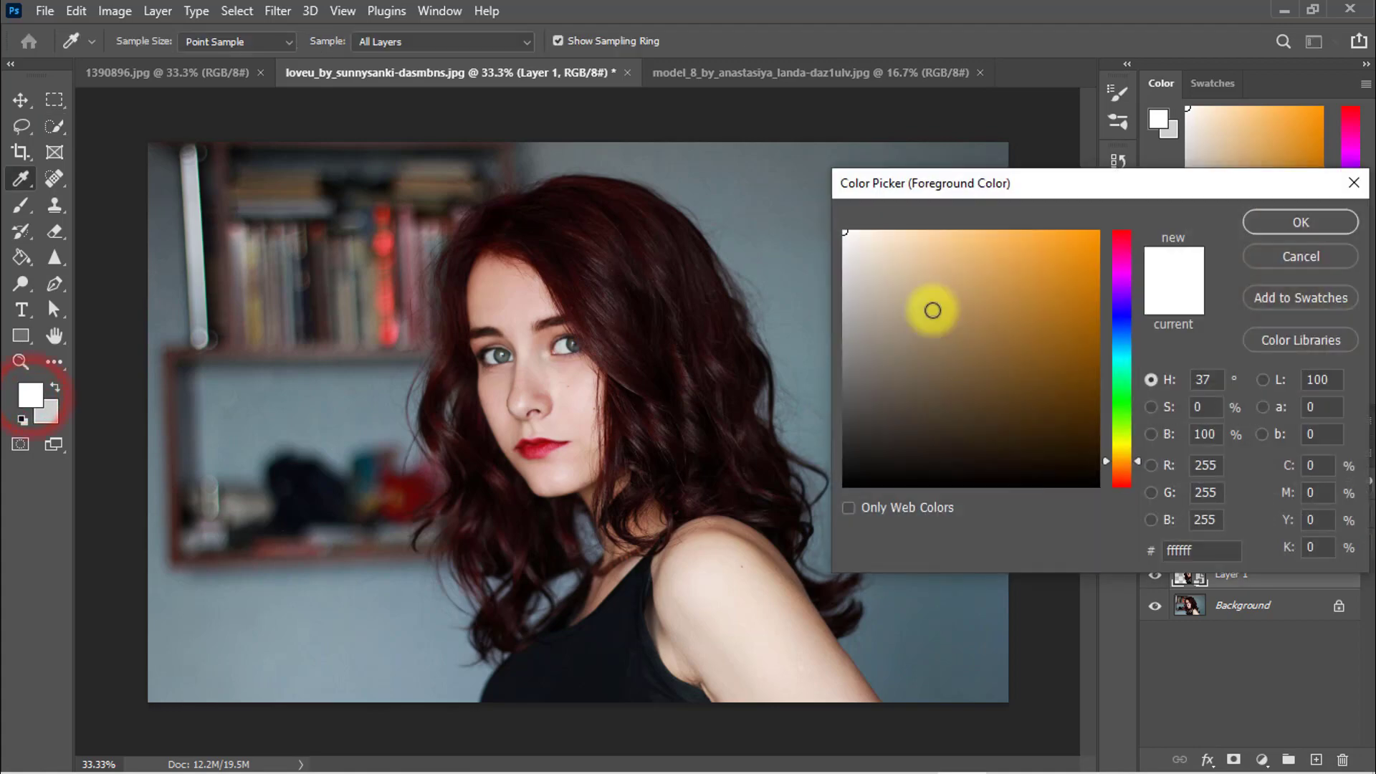
click(1273, 222)
key(w)
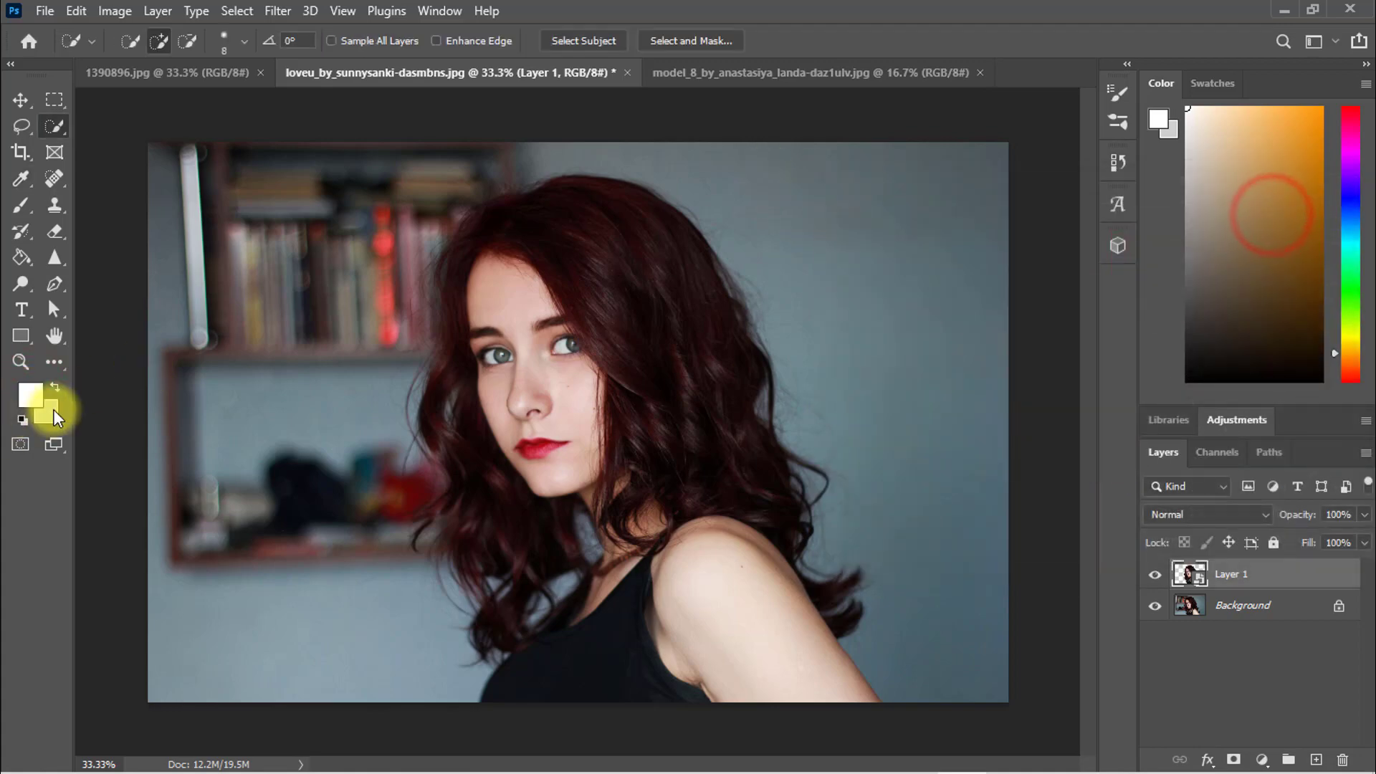
click(48, 423)
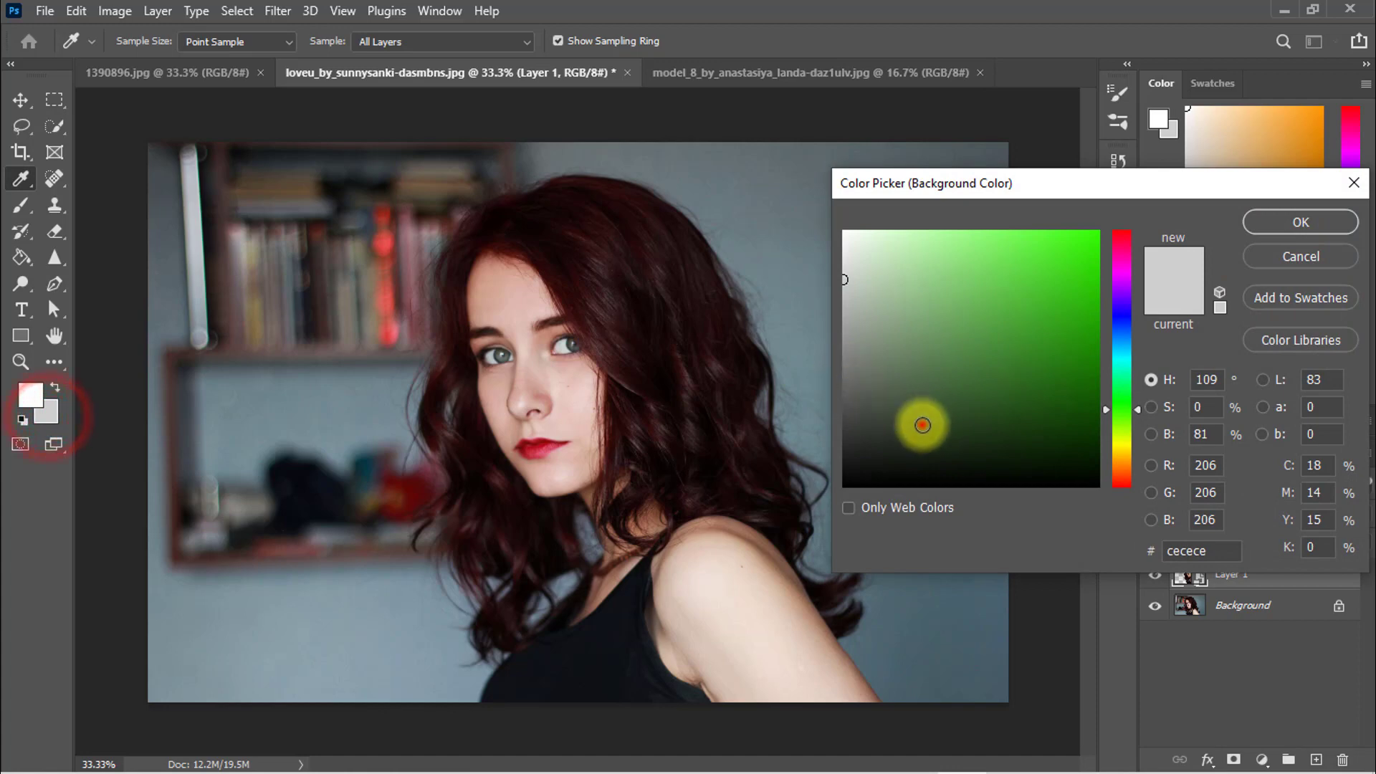
drag(921, 421, 794, 514)
click(1304, 222)
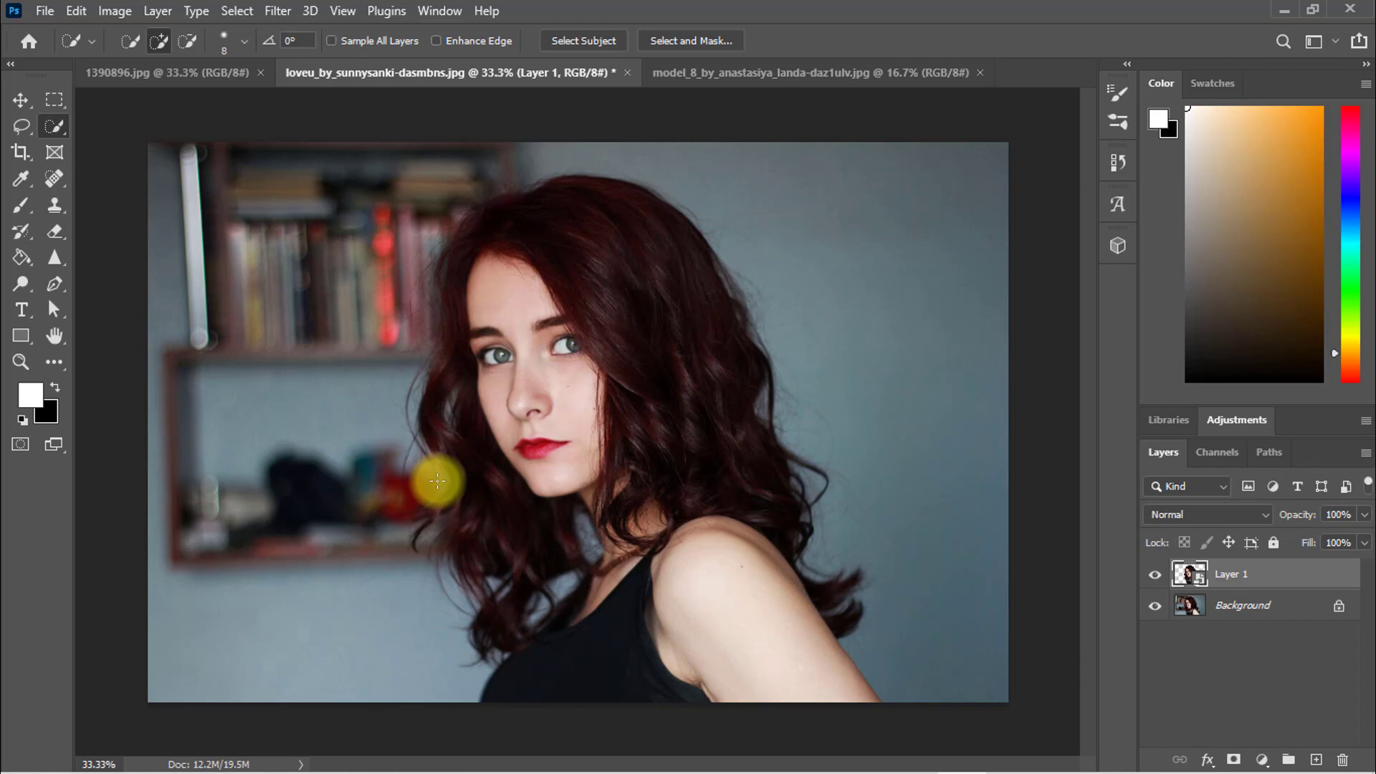
key(d)
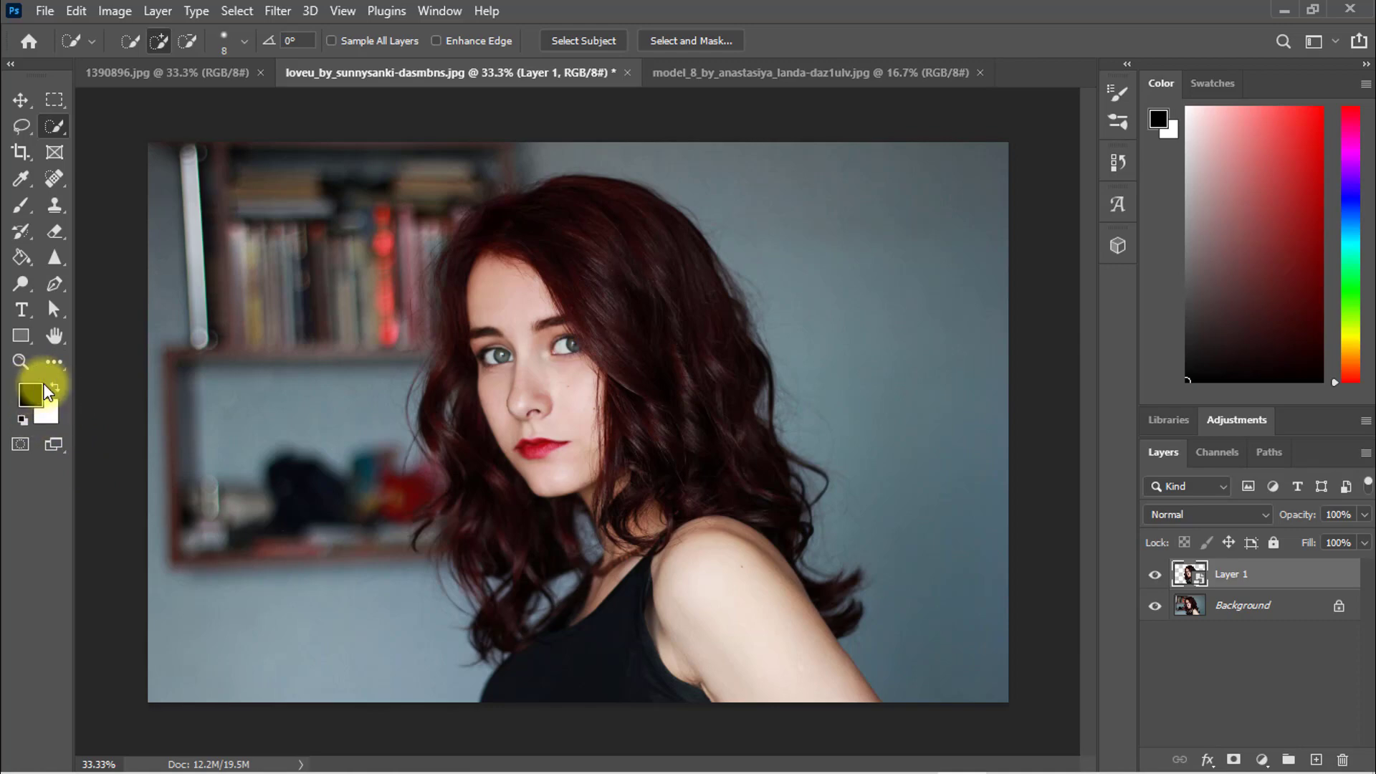
key(x)
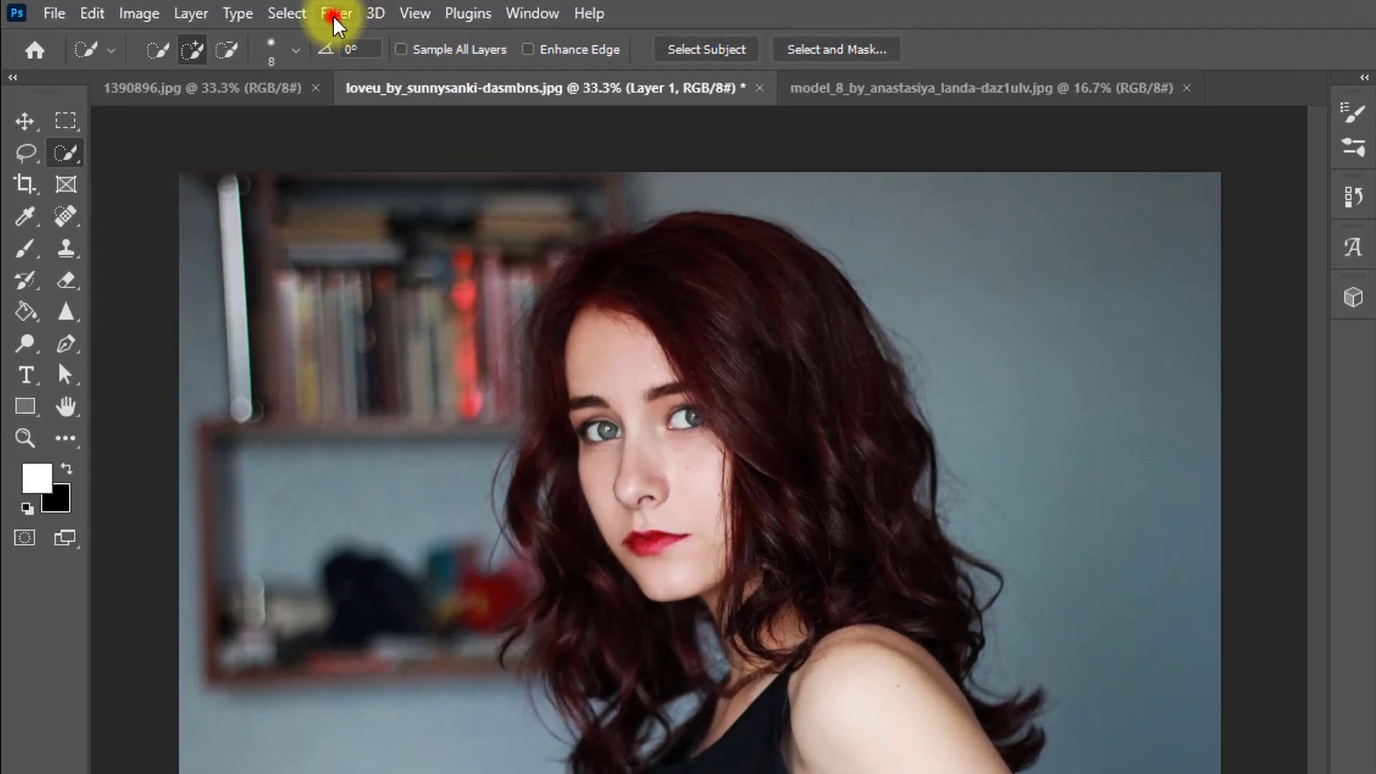
Open the Filter Gallery for the cut-out woman layer and choose the Photocopy filter from the Sketch group.
click(276, 10)
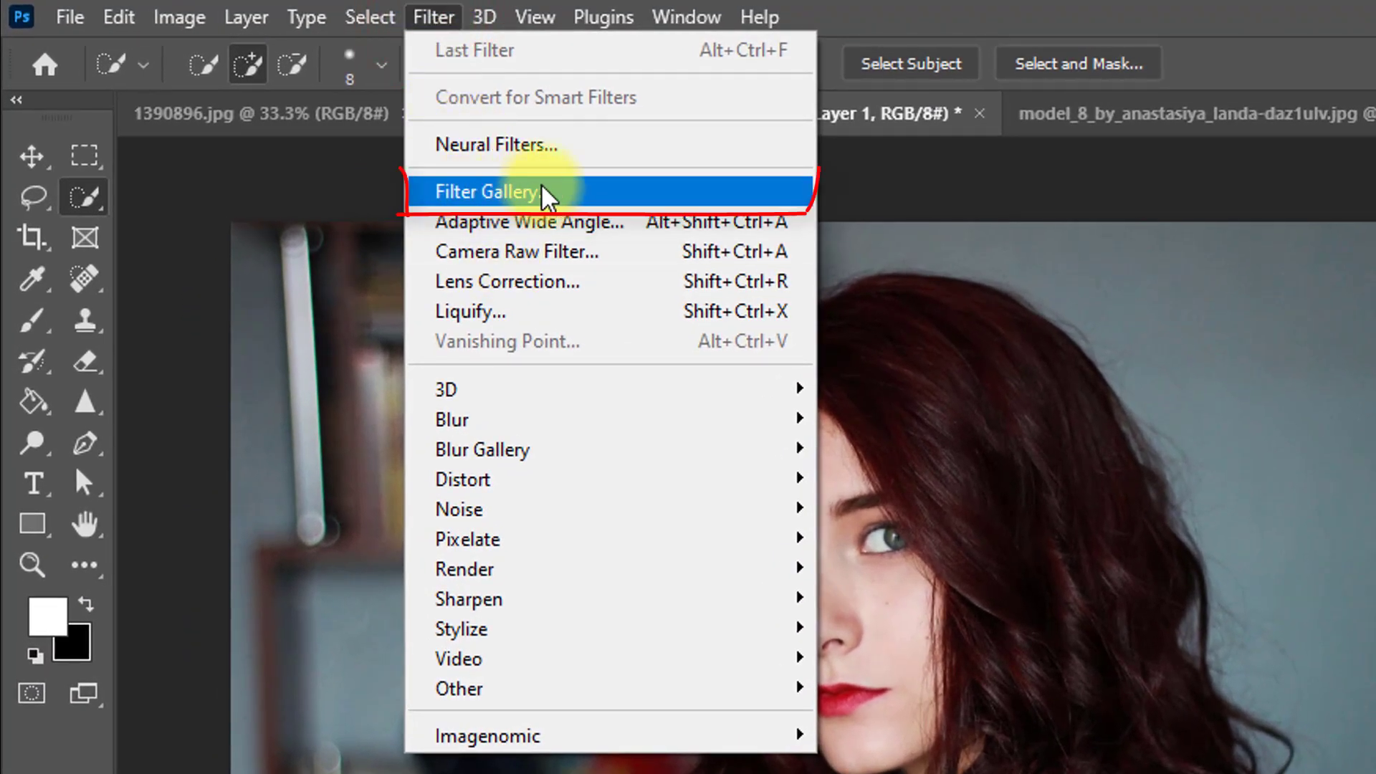
click(502, 192)
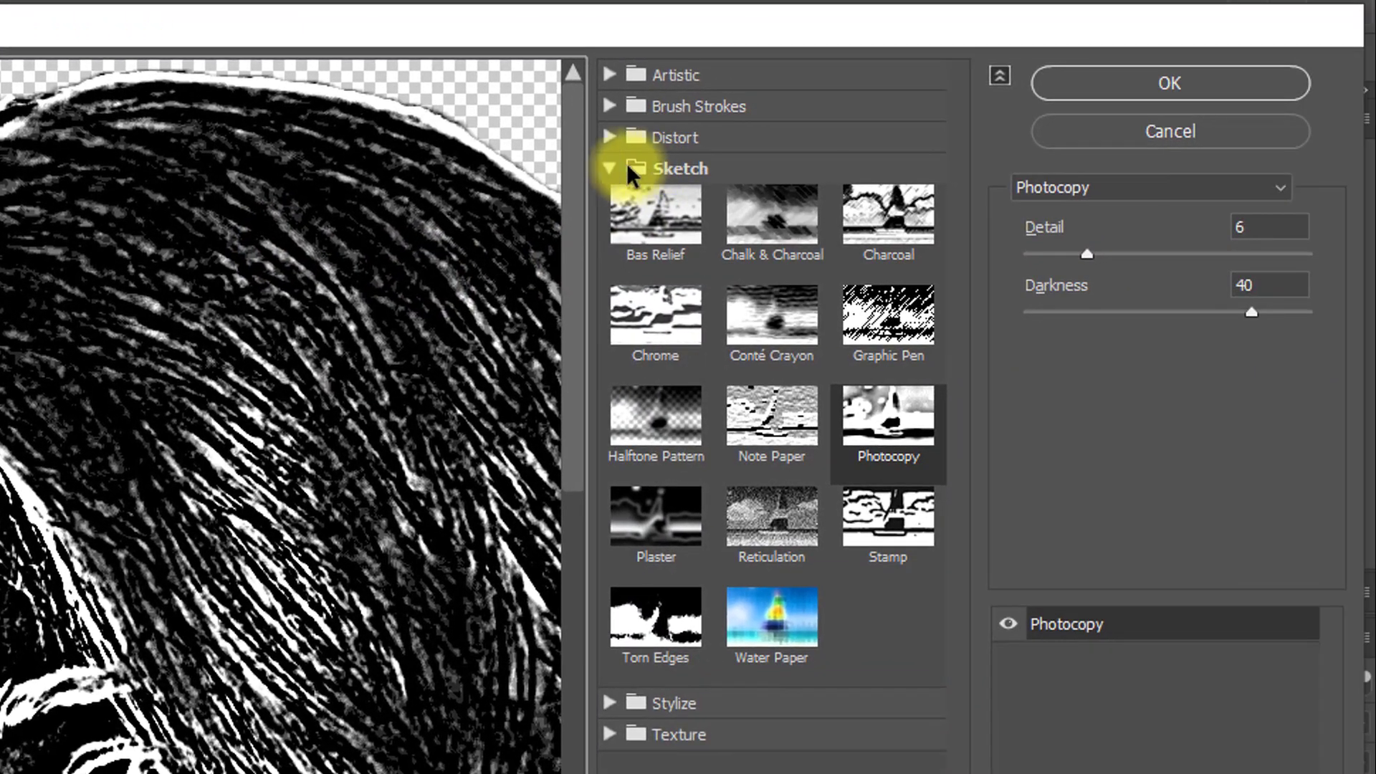
click(1261, 181)
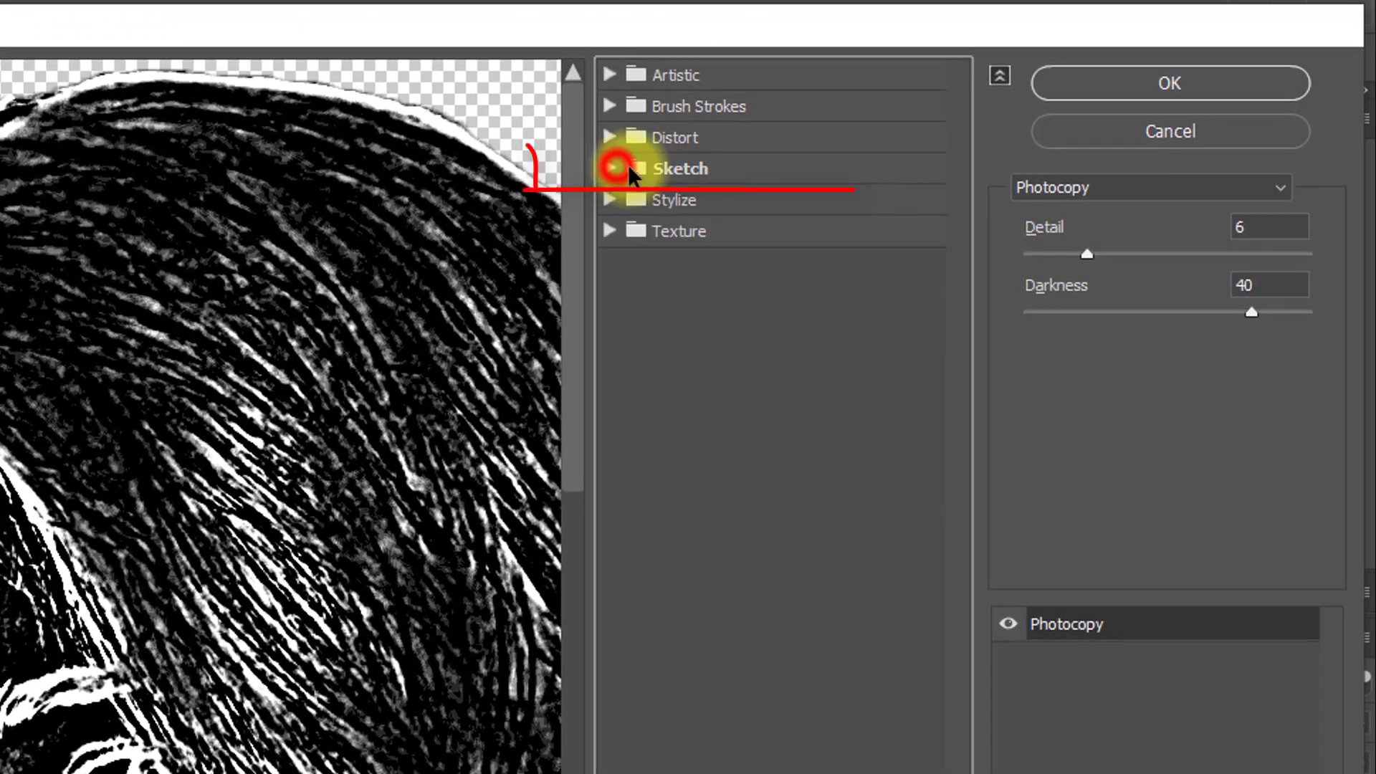
click(1276, 188)
click(654, 171)
click(666, 169)
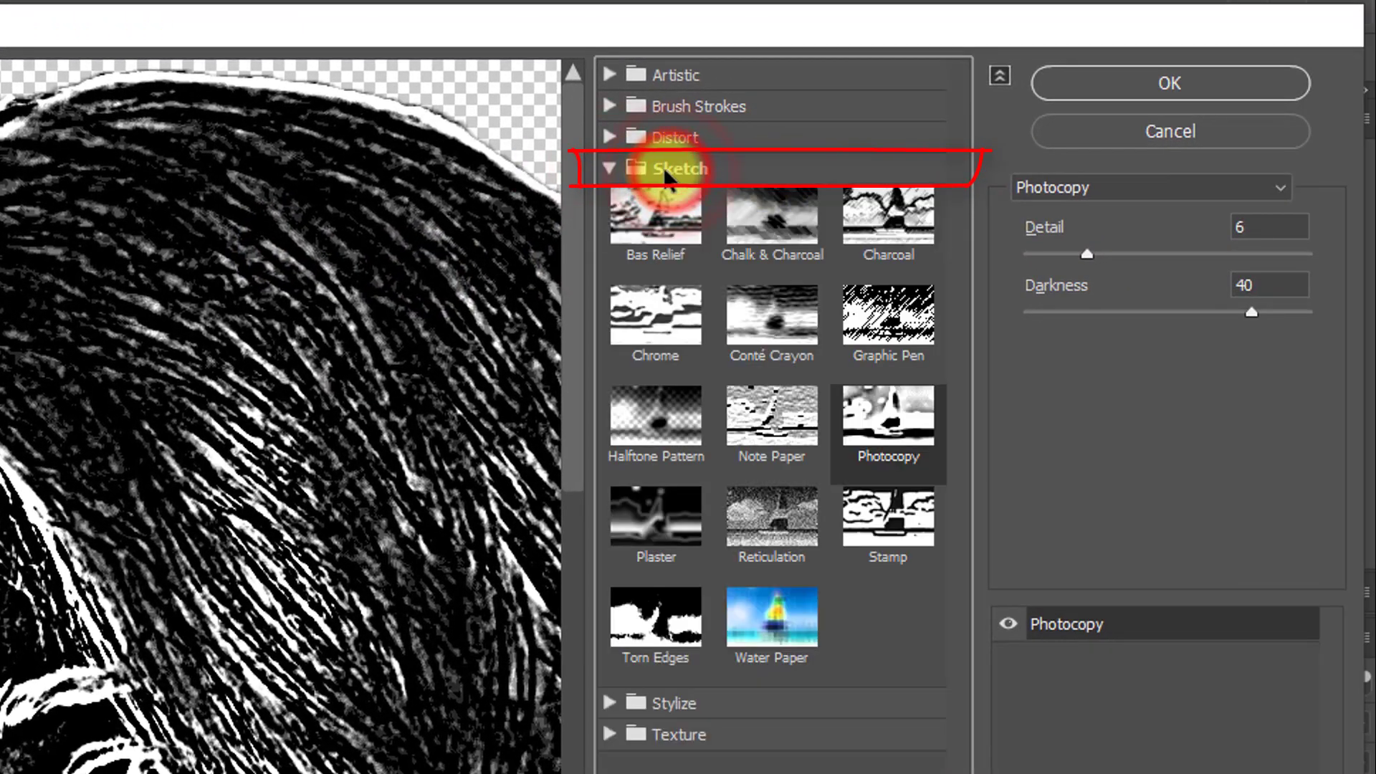
click(663, 171)
click(660, 167)
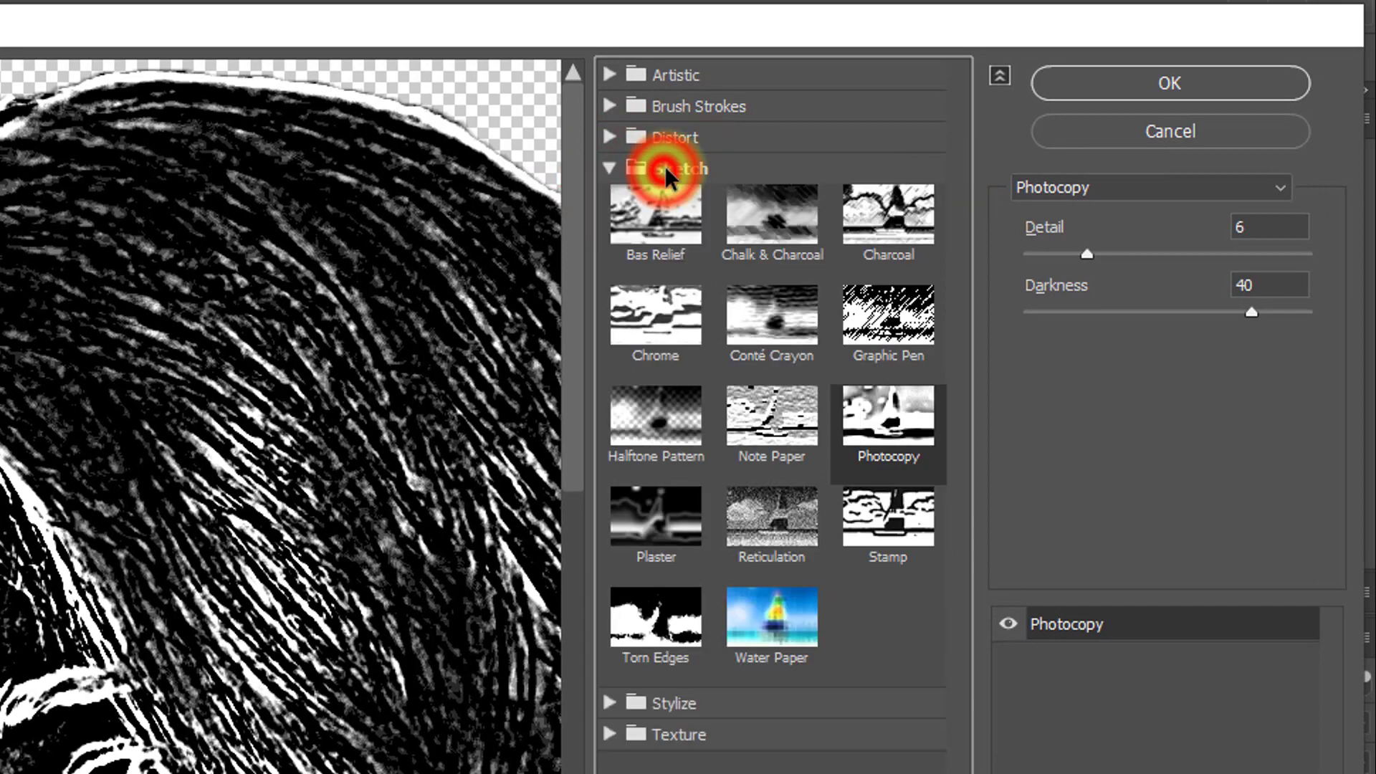
click(884, 422)
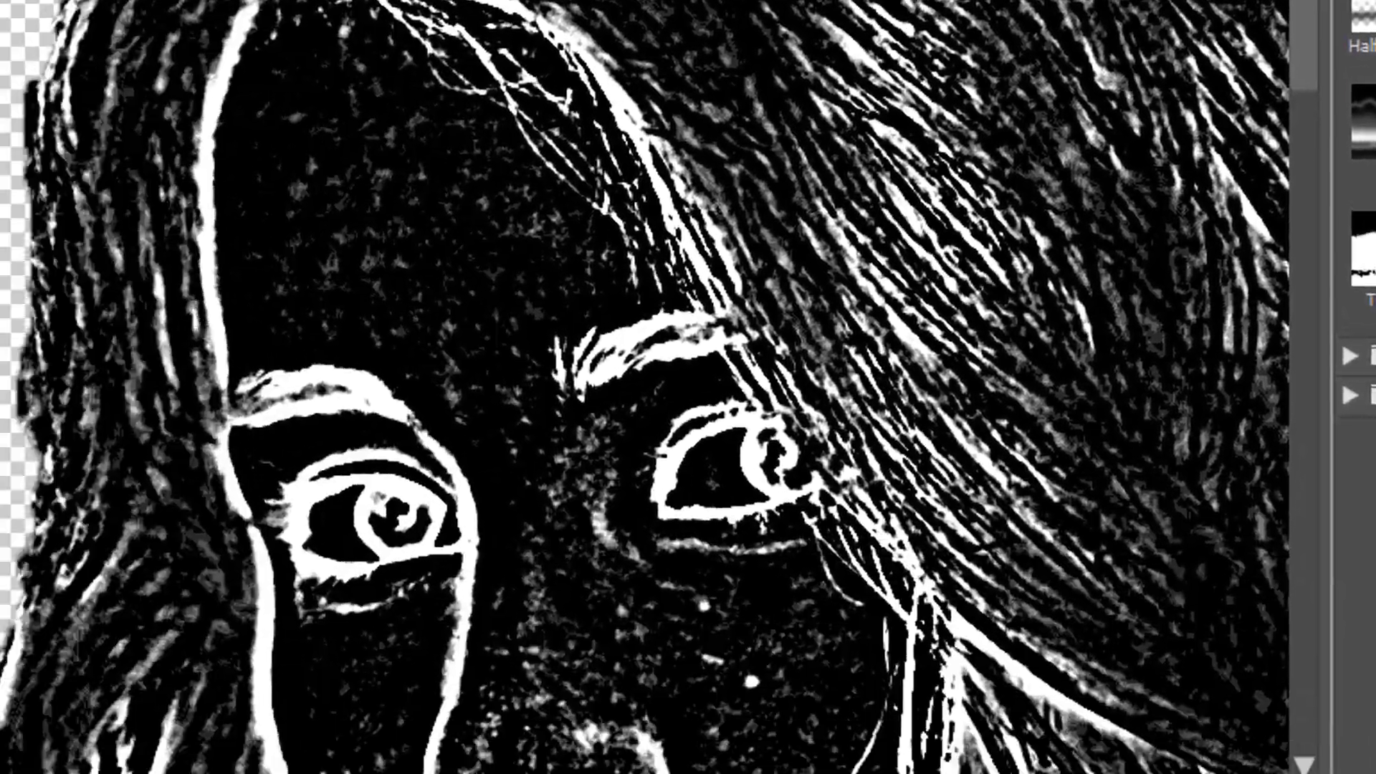
Fit the filter preview on screen and apply Photocopy with Detail 6 and Darkness 40.
click(228, 725)
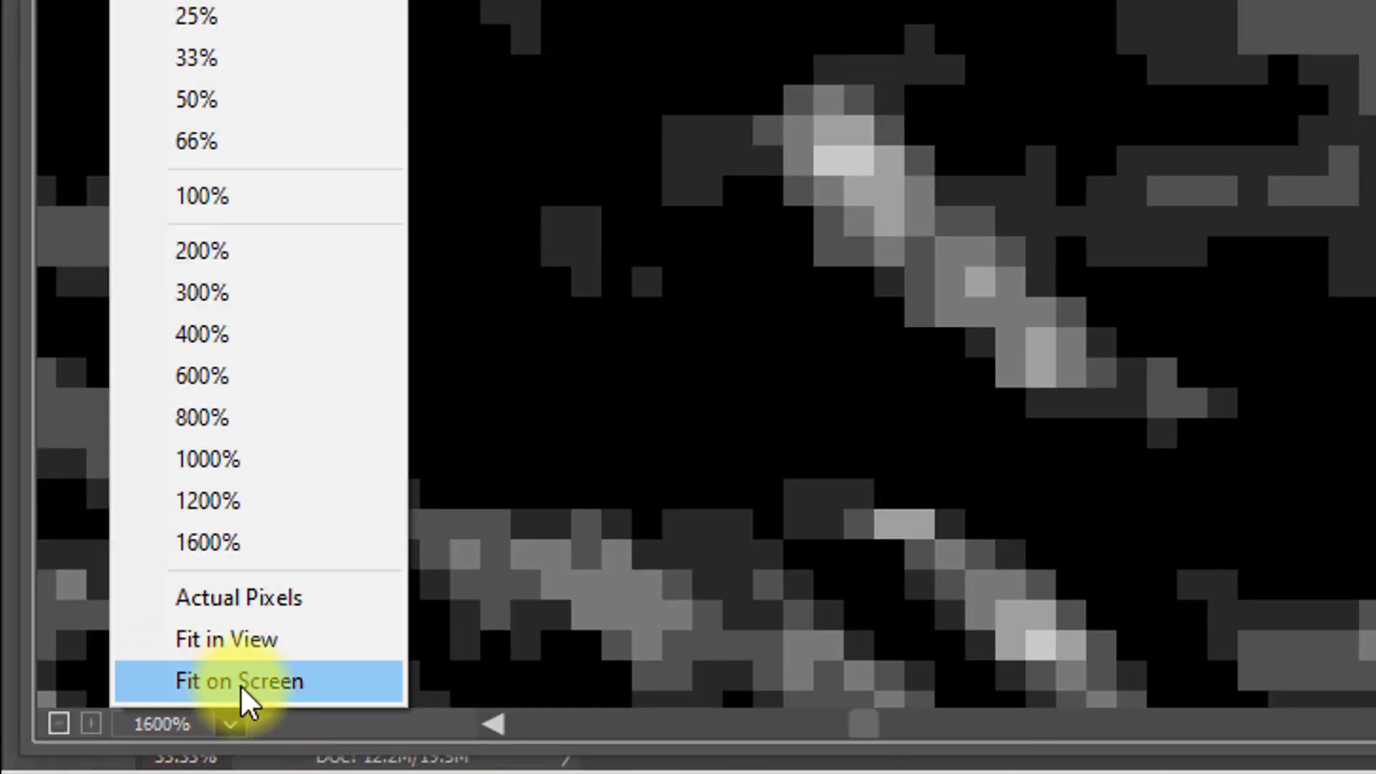
click(244, 684)
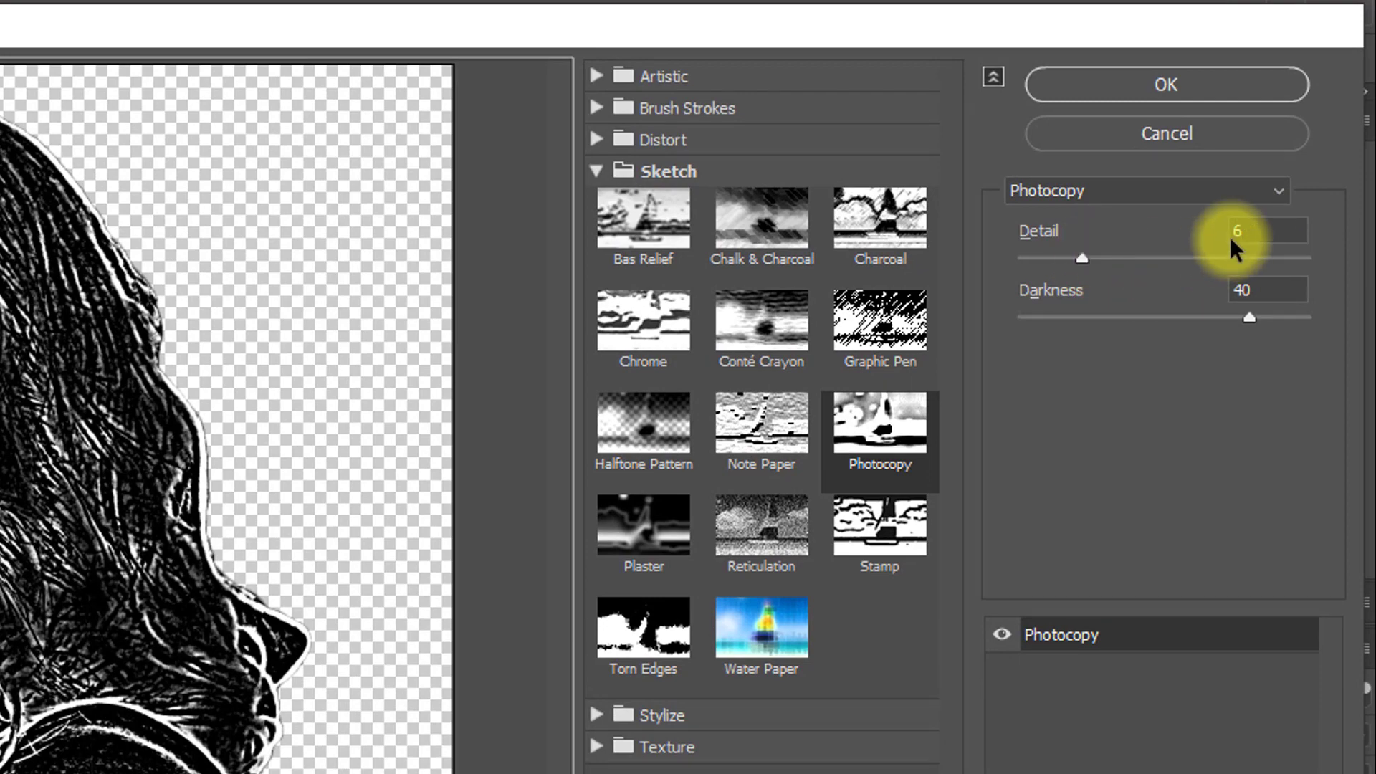
drag(1256, 230, 1169, 229)
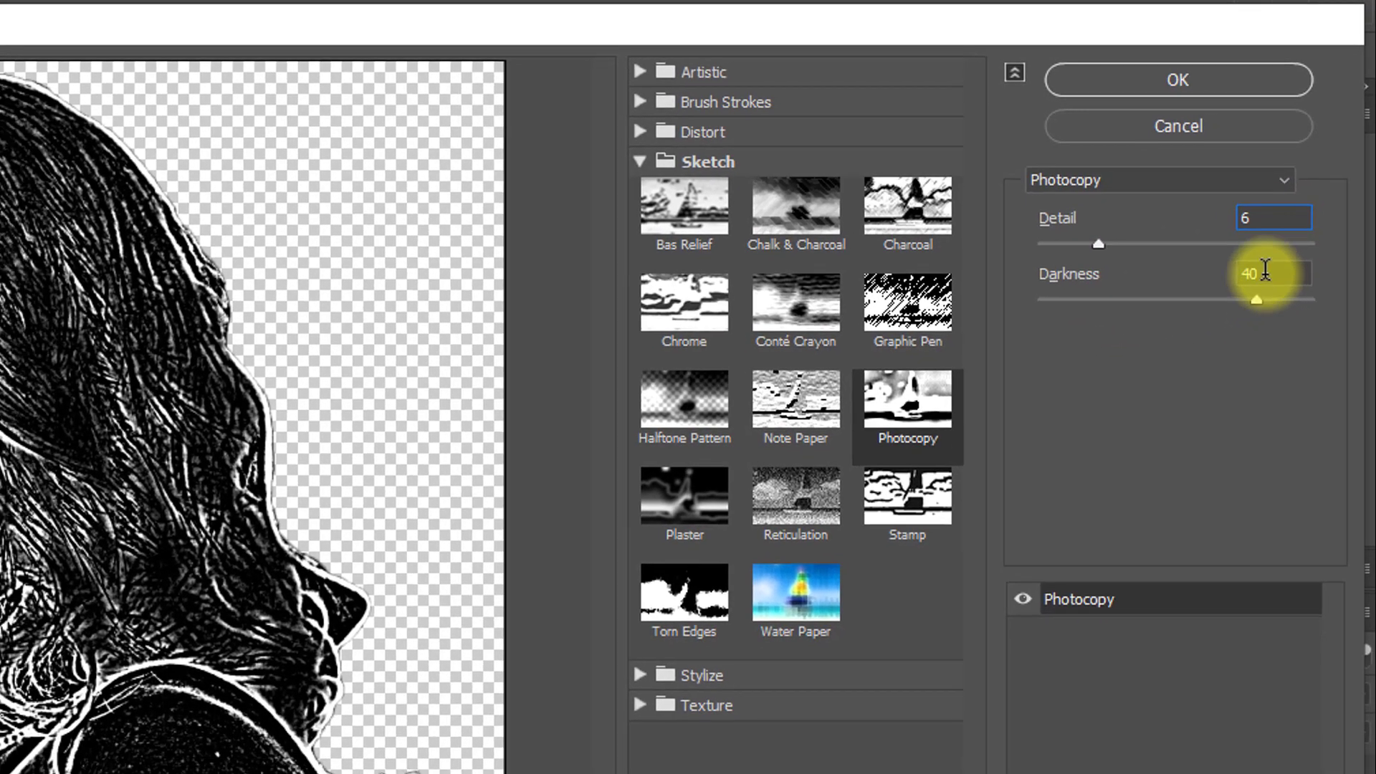
click(1260, 271)
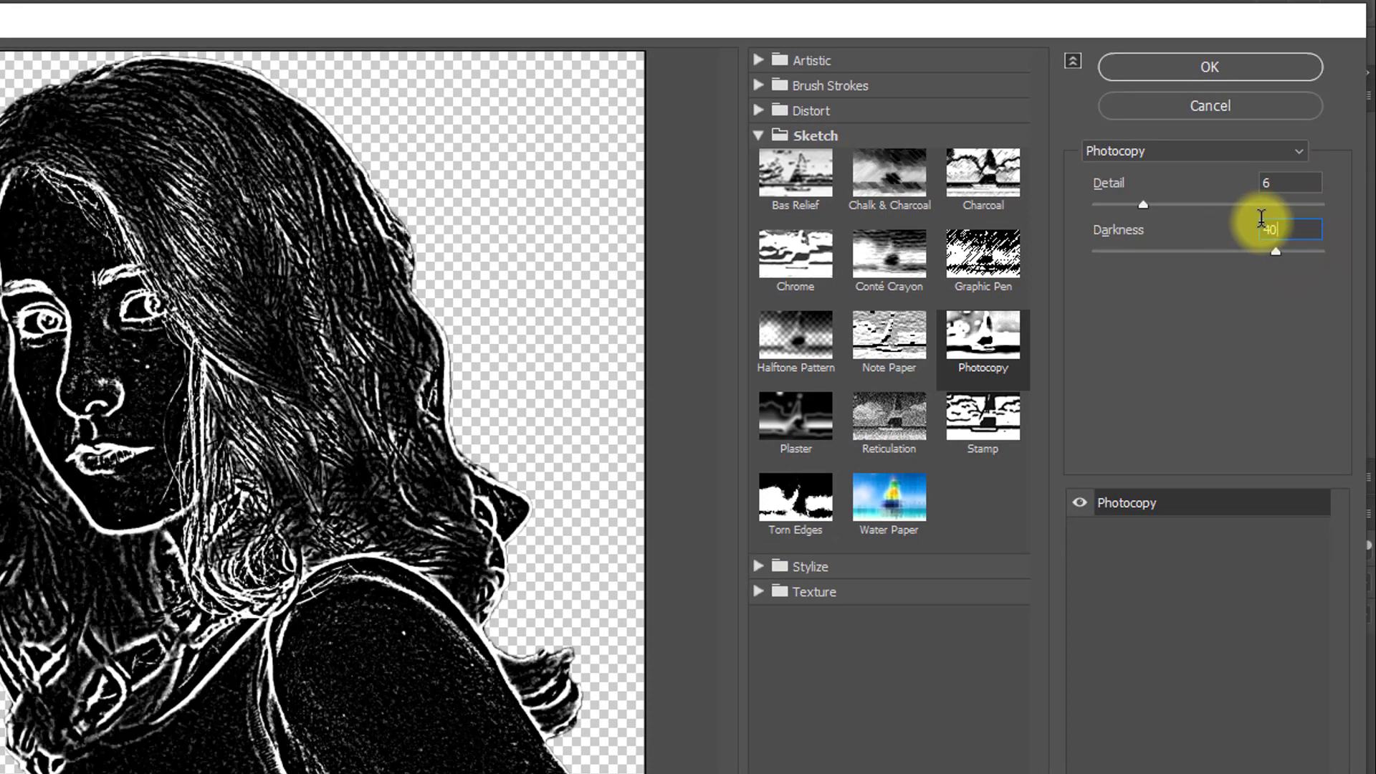
click(1193, 67)
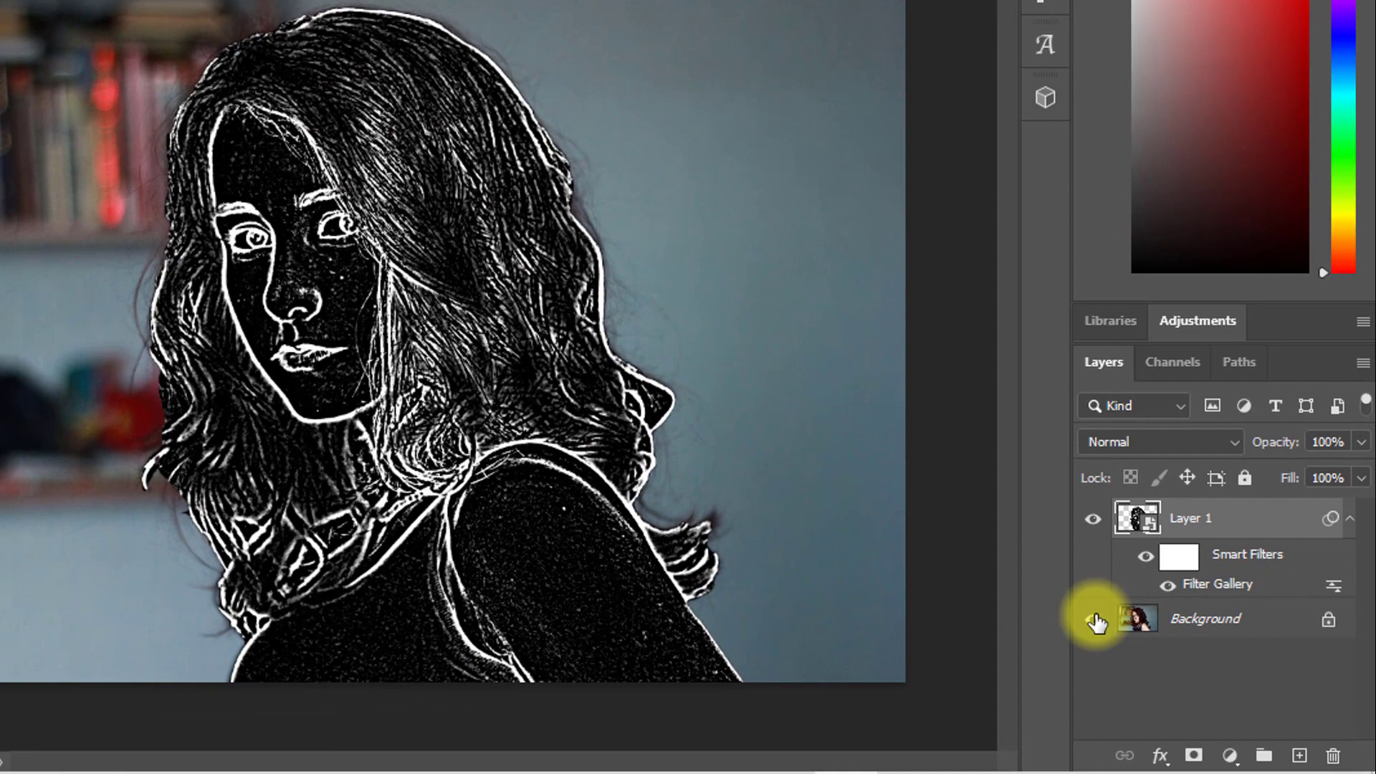
Hide the Background layer beneath the sketched woman.
click(1154, 654)
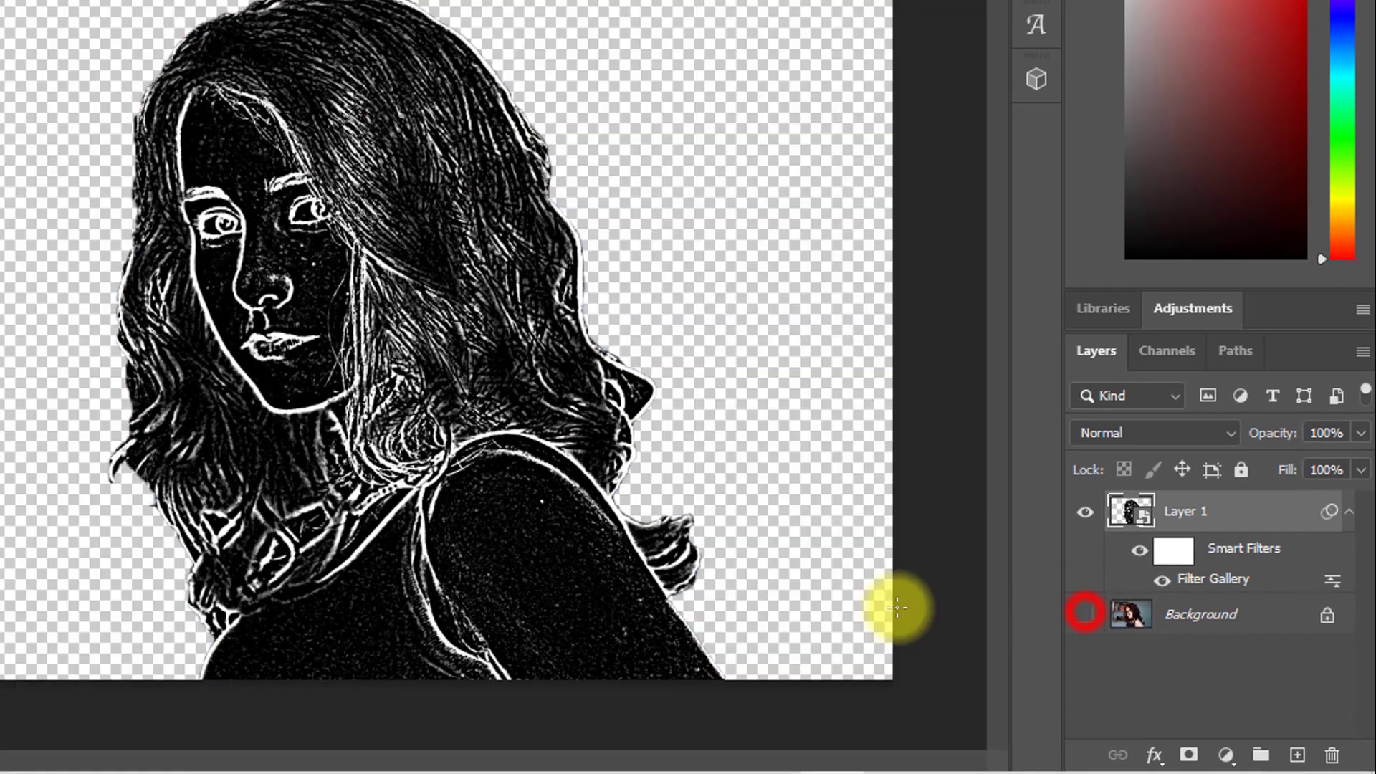
click(1153, 653)
click(1082, 617)
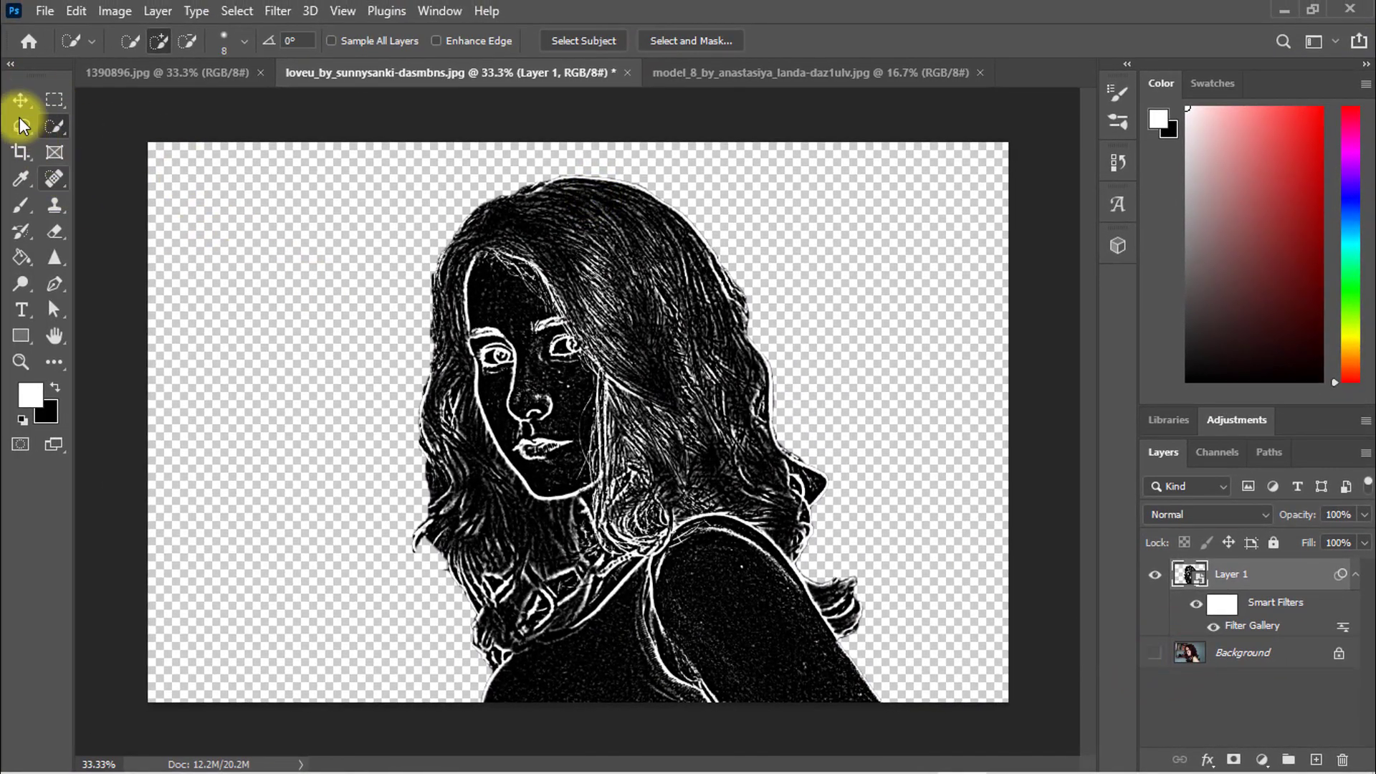
Move the sketched woman layer into the chalkboard document 1390896.jpg and enlarge it to nearly the full board height.
key(v)
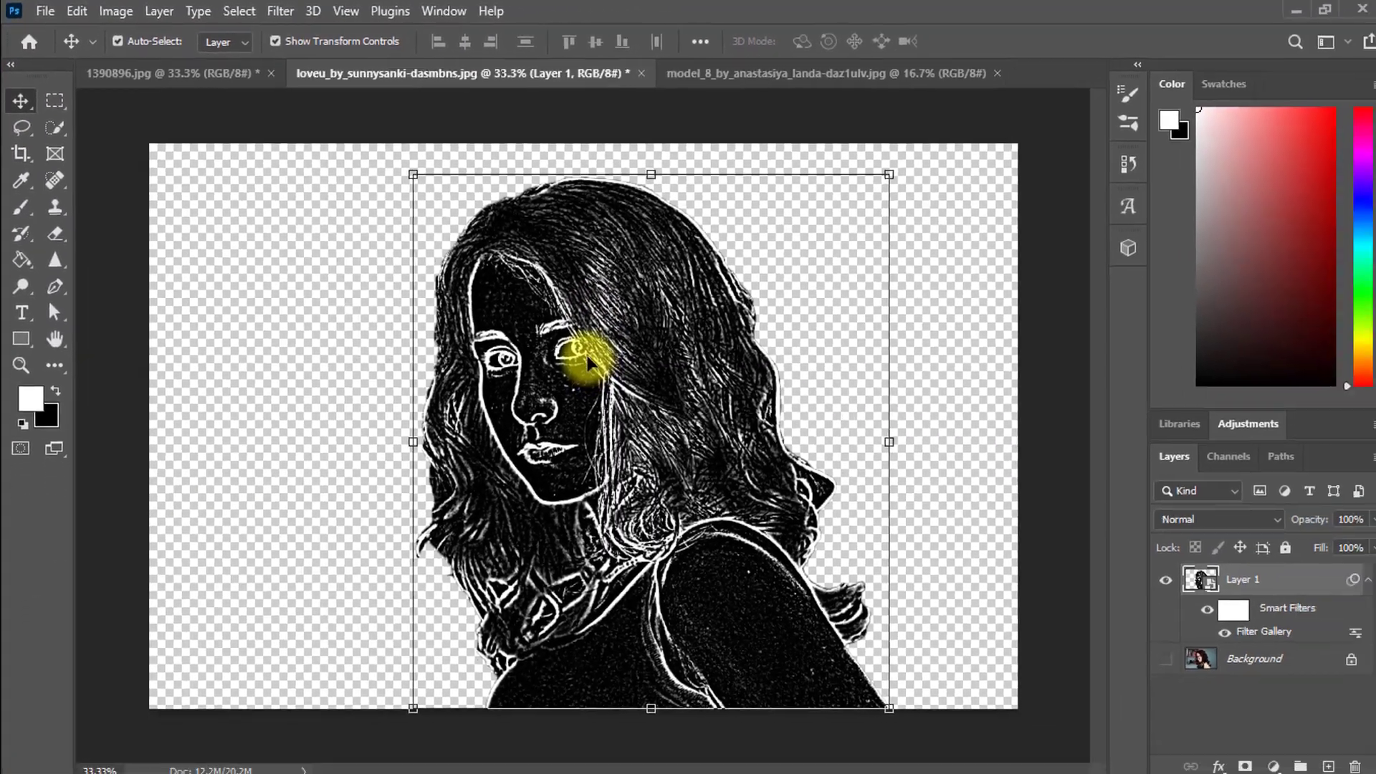
drag(587, 355, 171, 76)
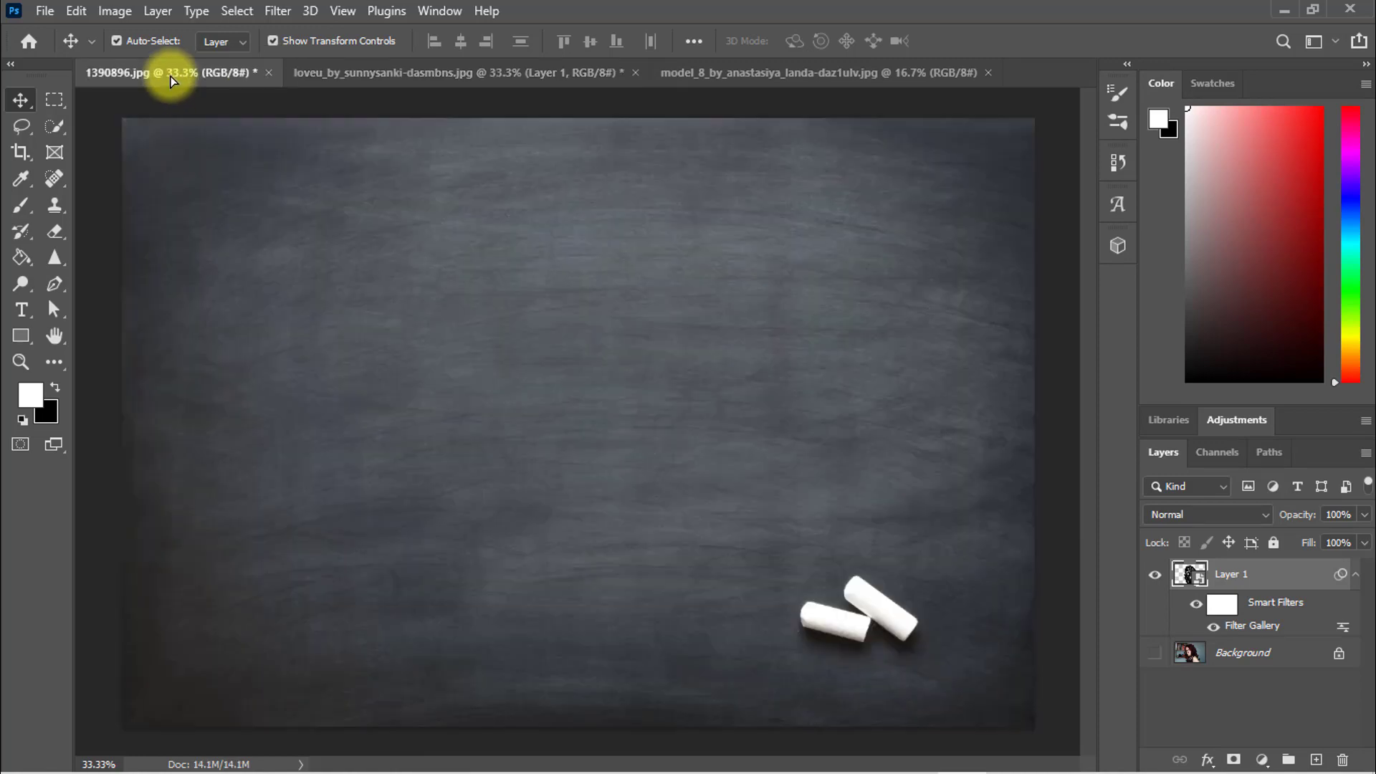
mouse_move(583, 434)
mouse_down()
mouse_move(591, 451)
mouse_move(595, 431)
mouse_up()
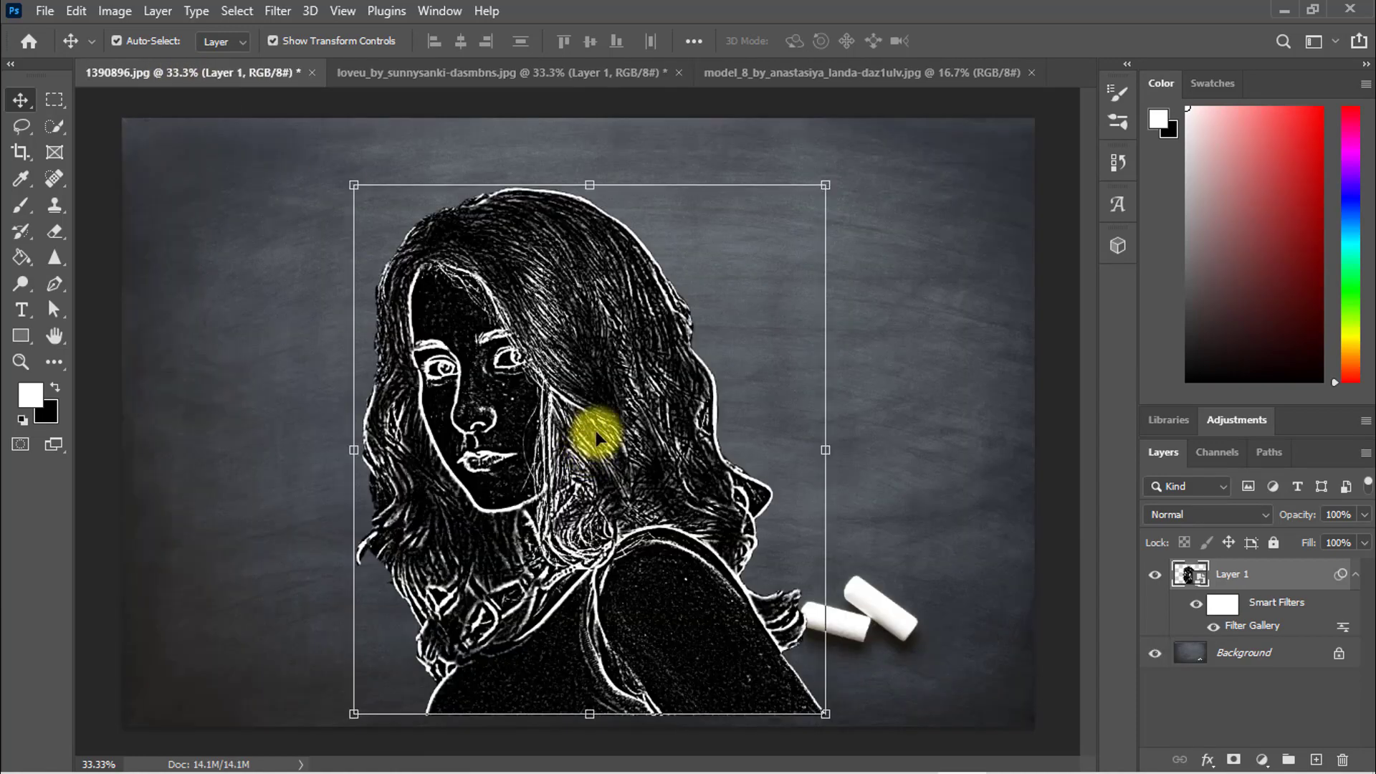
drag(325, 195, 264, 126)
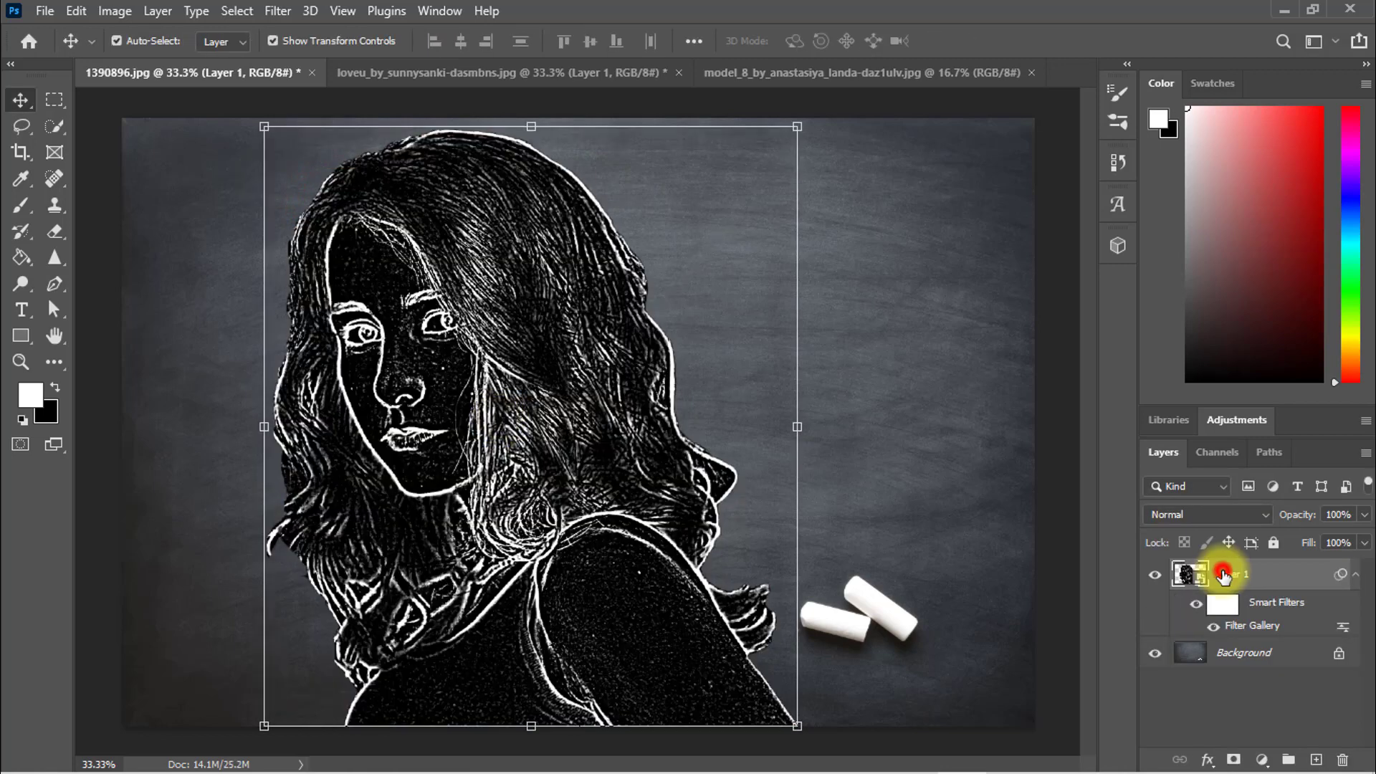
Set the blend mode of the sketched woman layer on the chalkboard to Screen.
click(1176, 511)
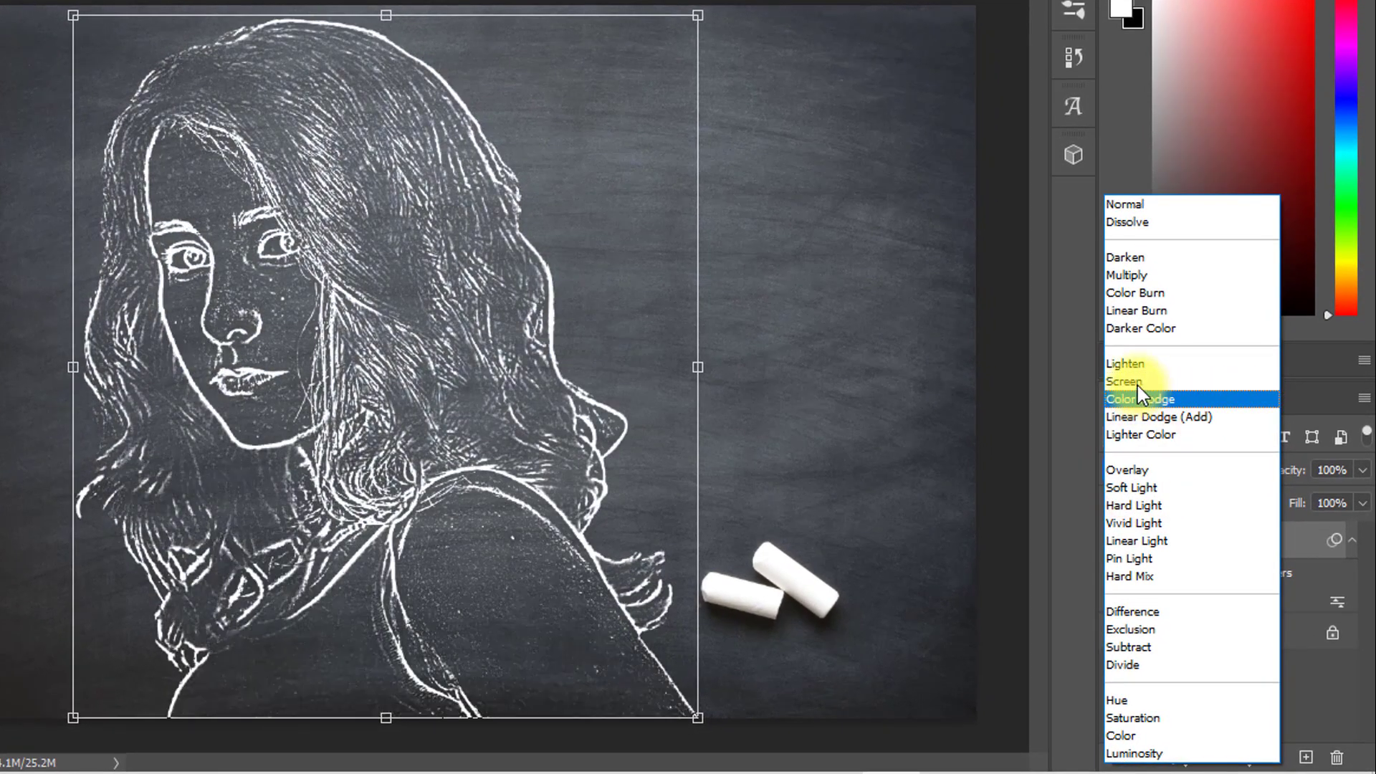
click(1138, 390)
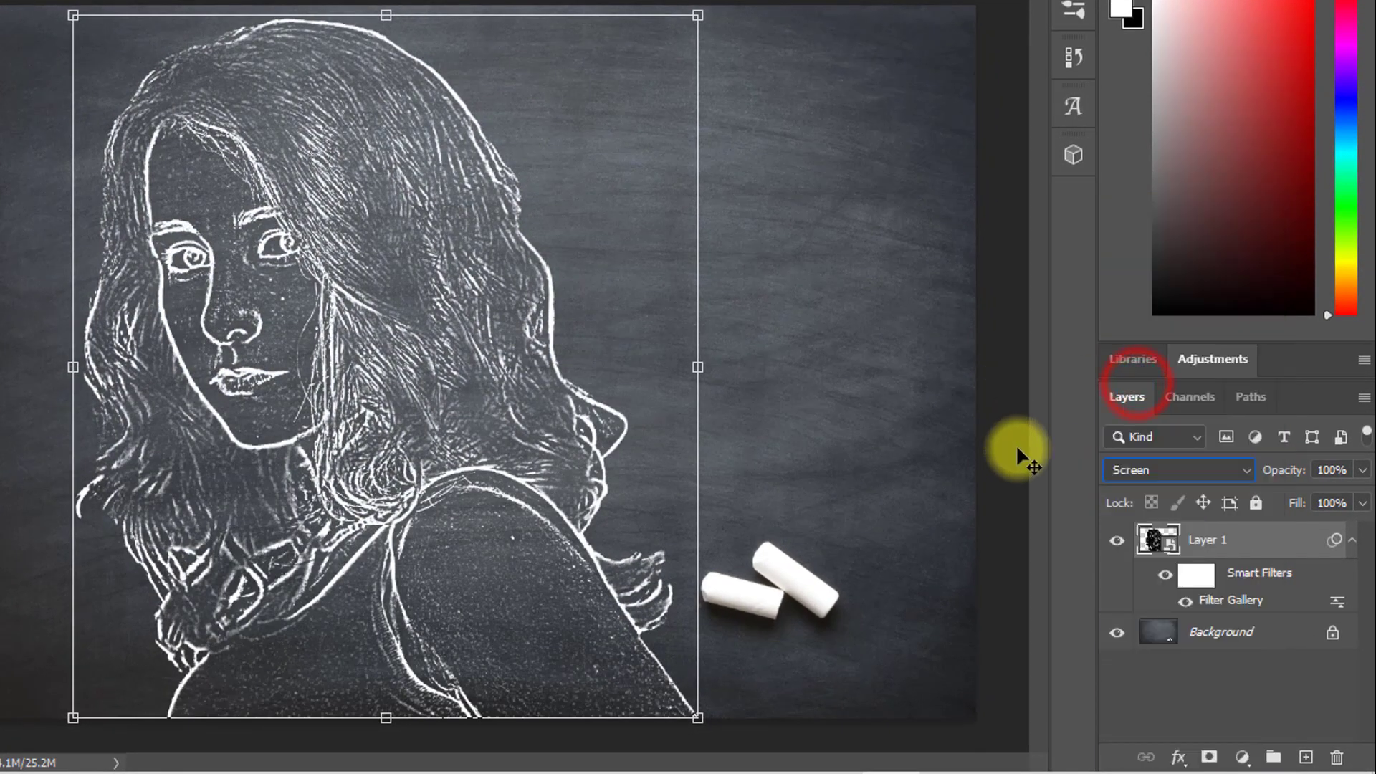
click(1206, 709)
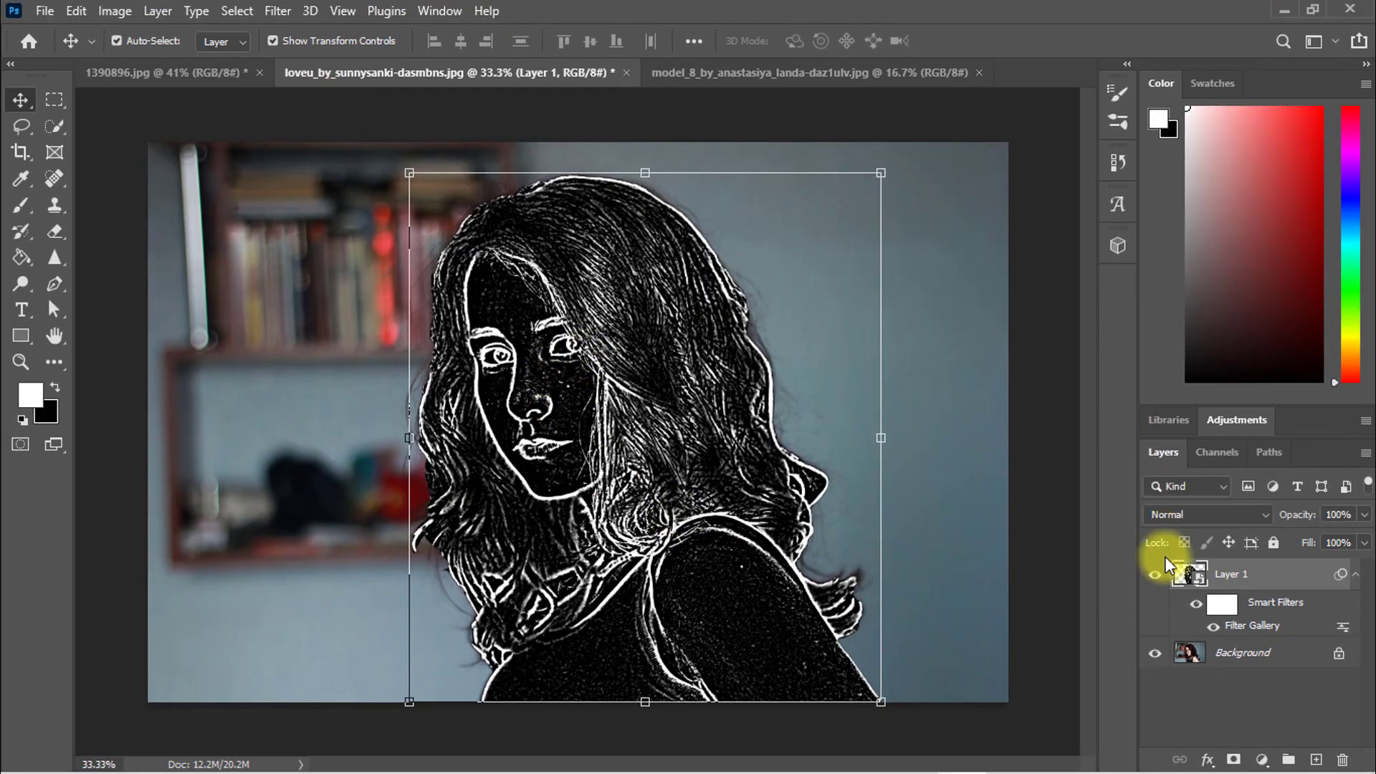
Hide the sketched layer in the portrait document to view the original photo, and return to 1390896.jpg for comparison.
click(1154, 573)
click(169, 74)
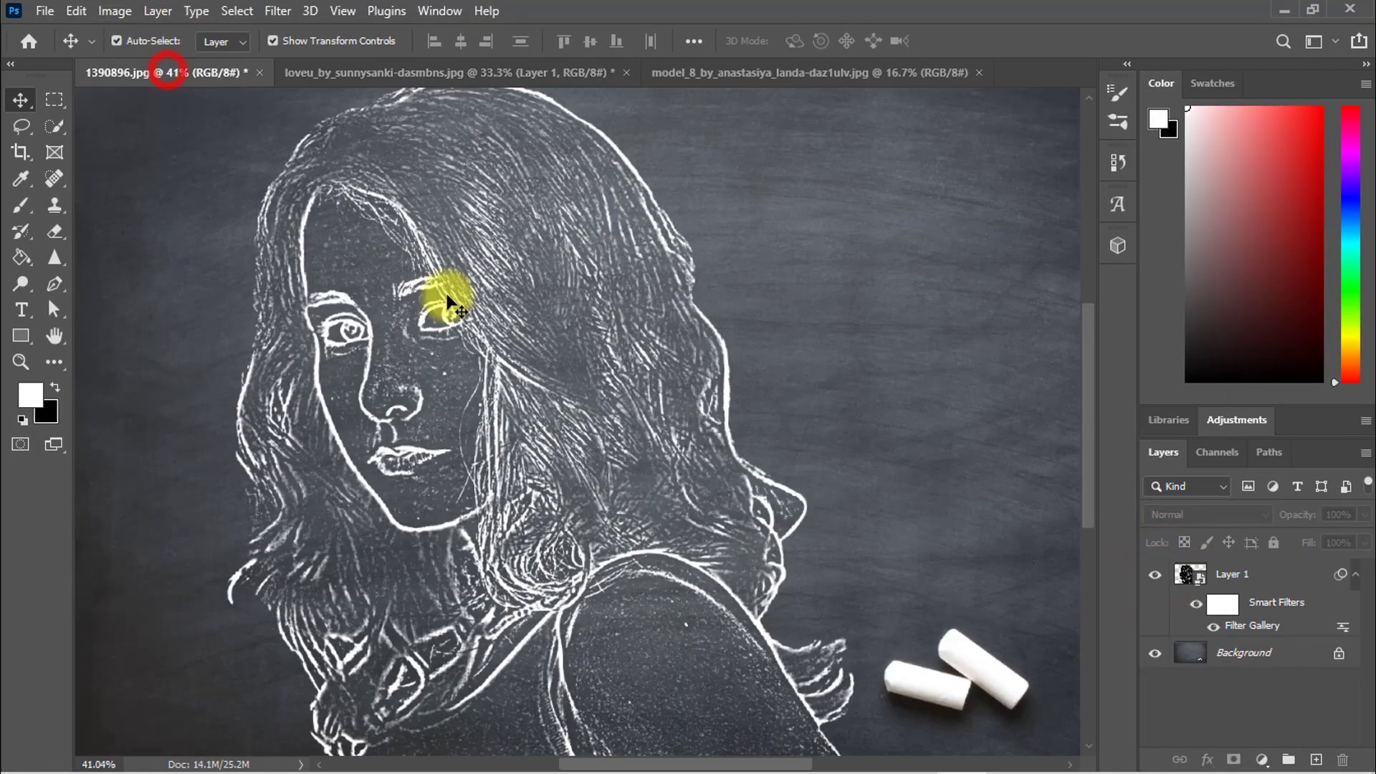
Open the blending options of Layer 1, the sketched woman, and enable a Stroke effect.
click(429, 308)
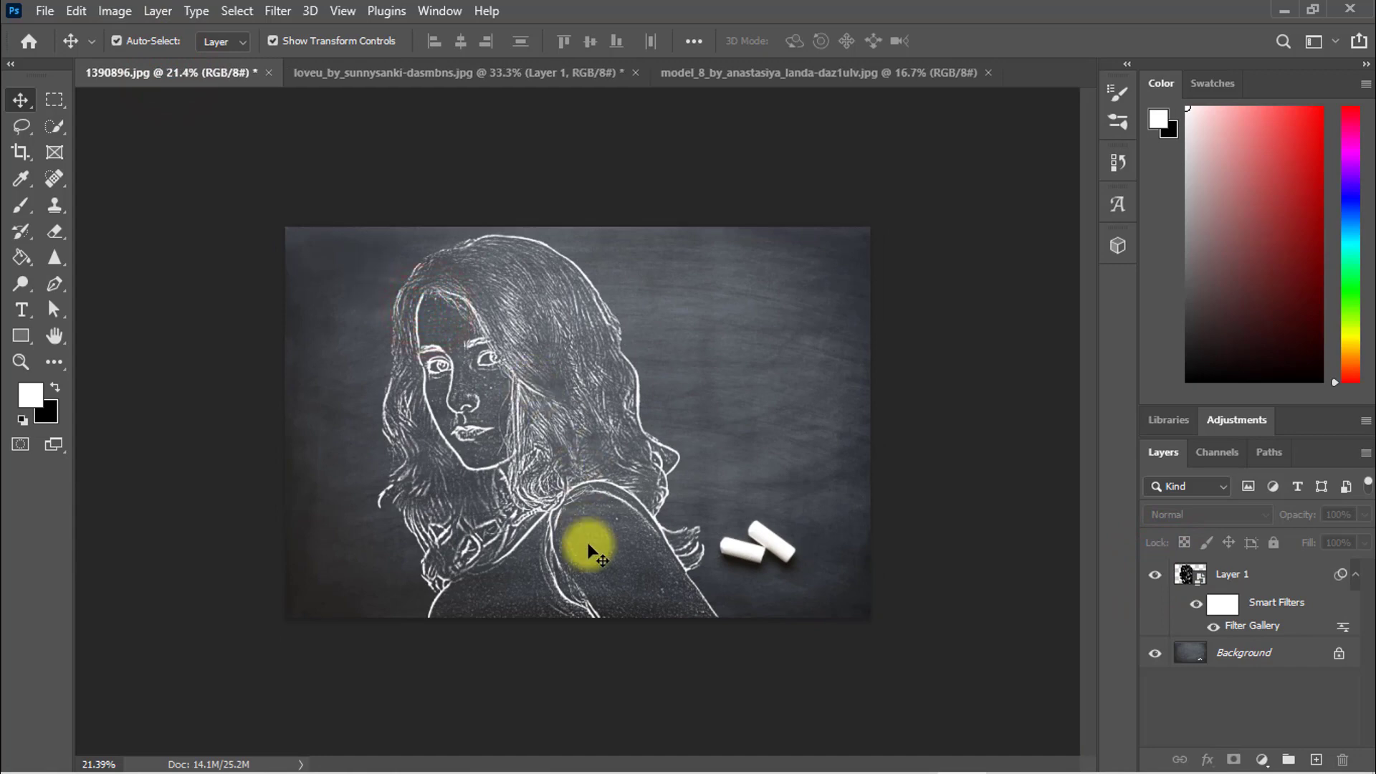
scroll(552, 323, up, 5)
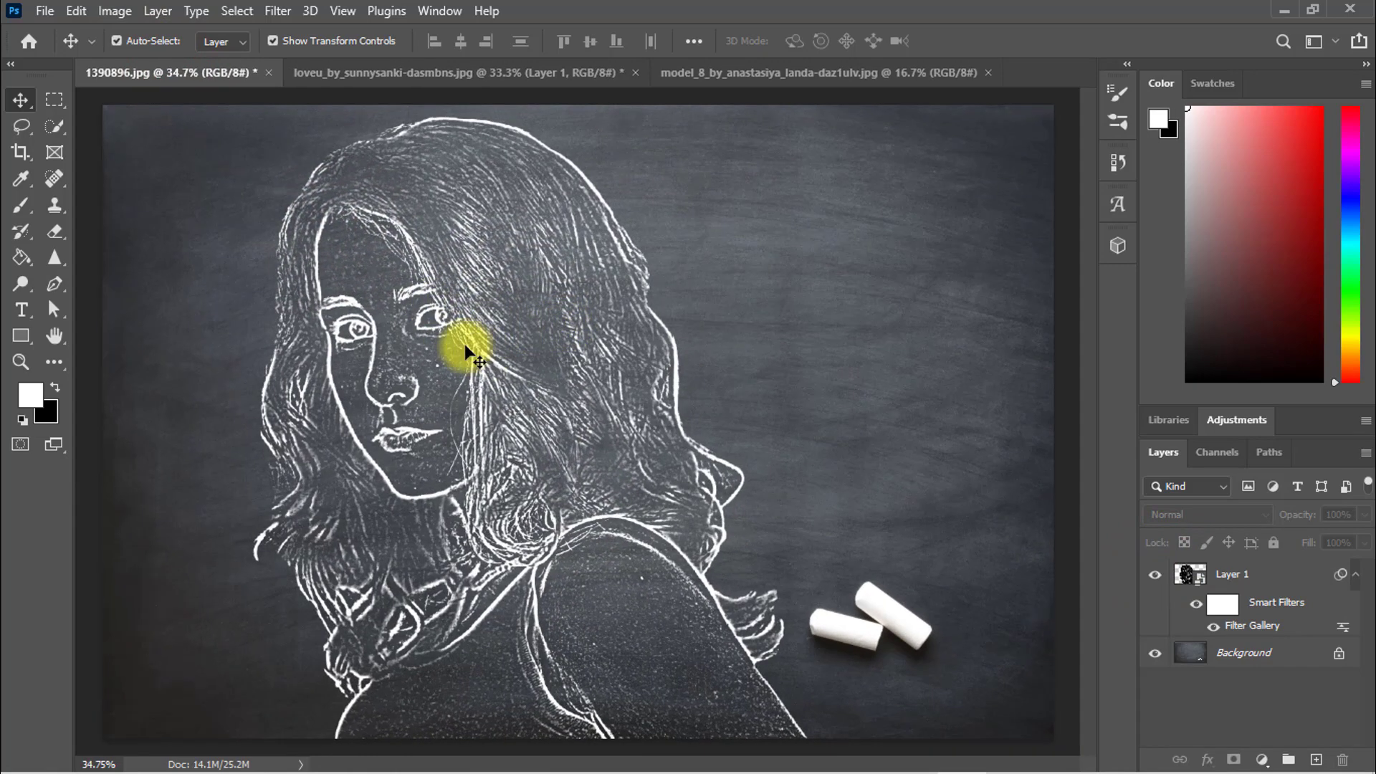
click(1231, 576)
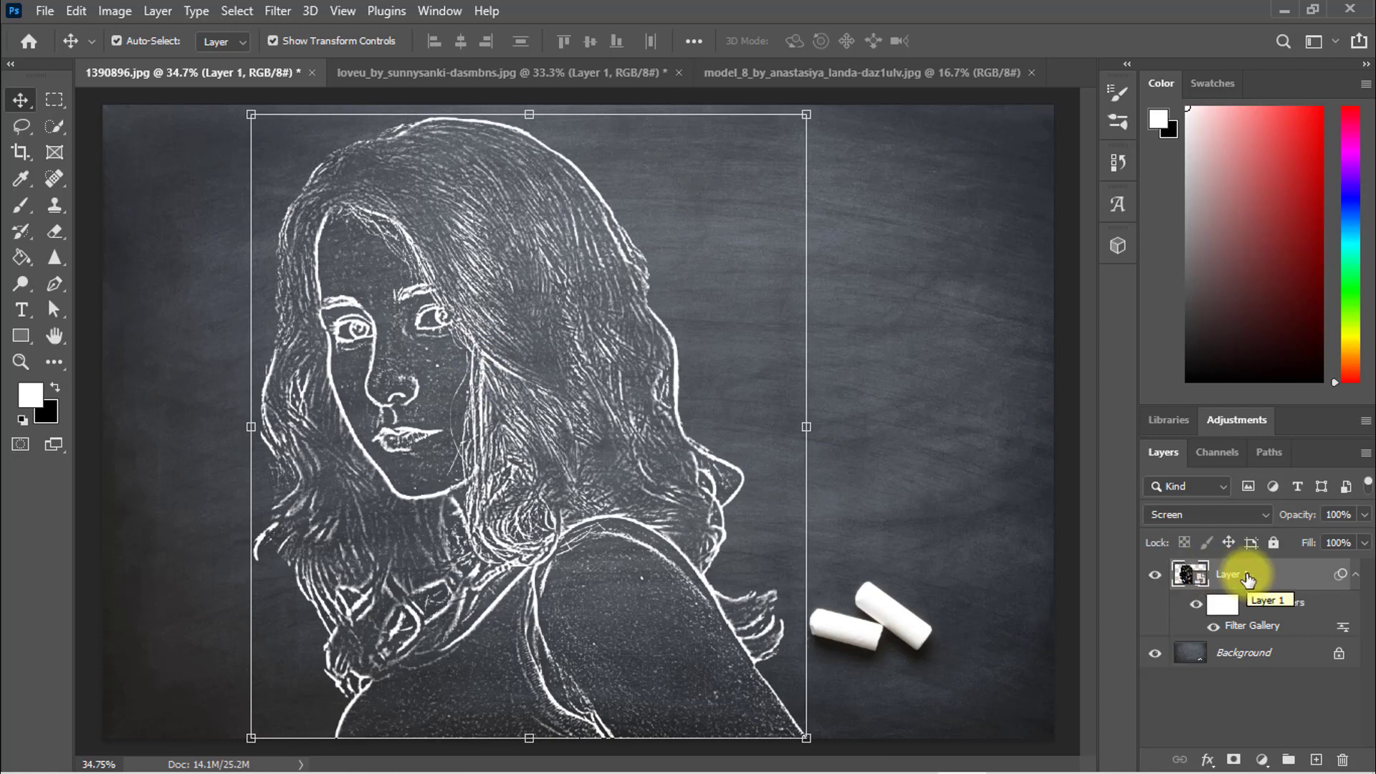
right_click(1247, 577)
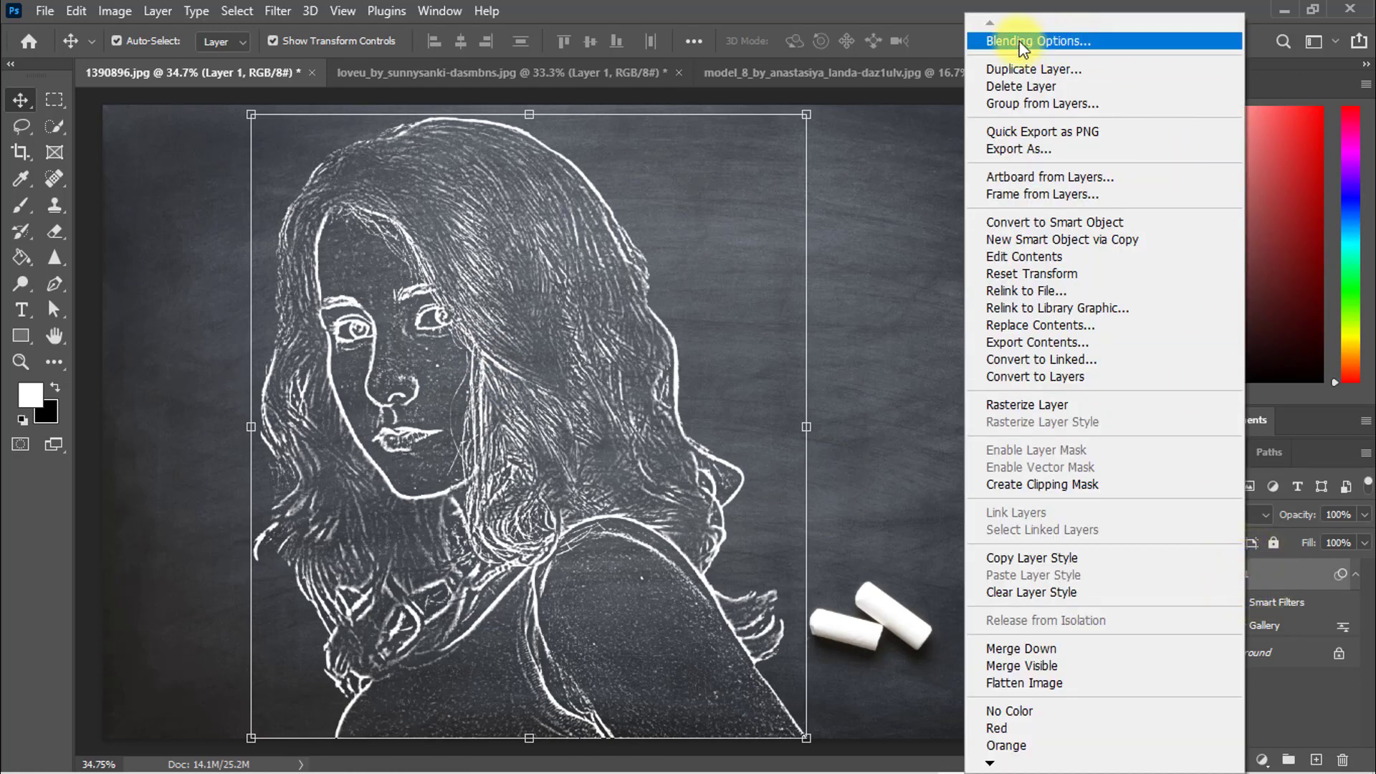
click(1043, 41)
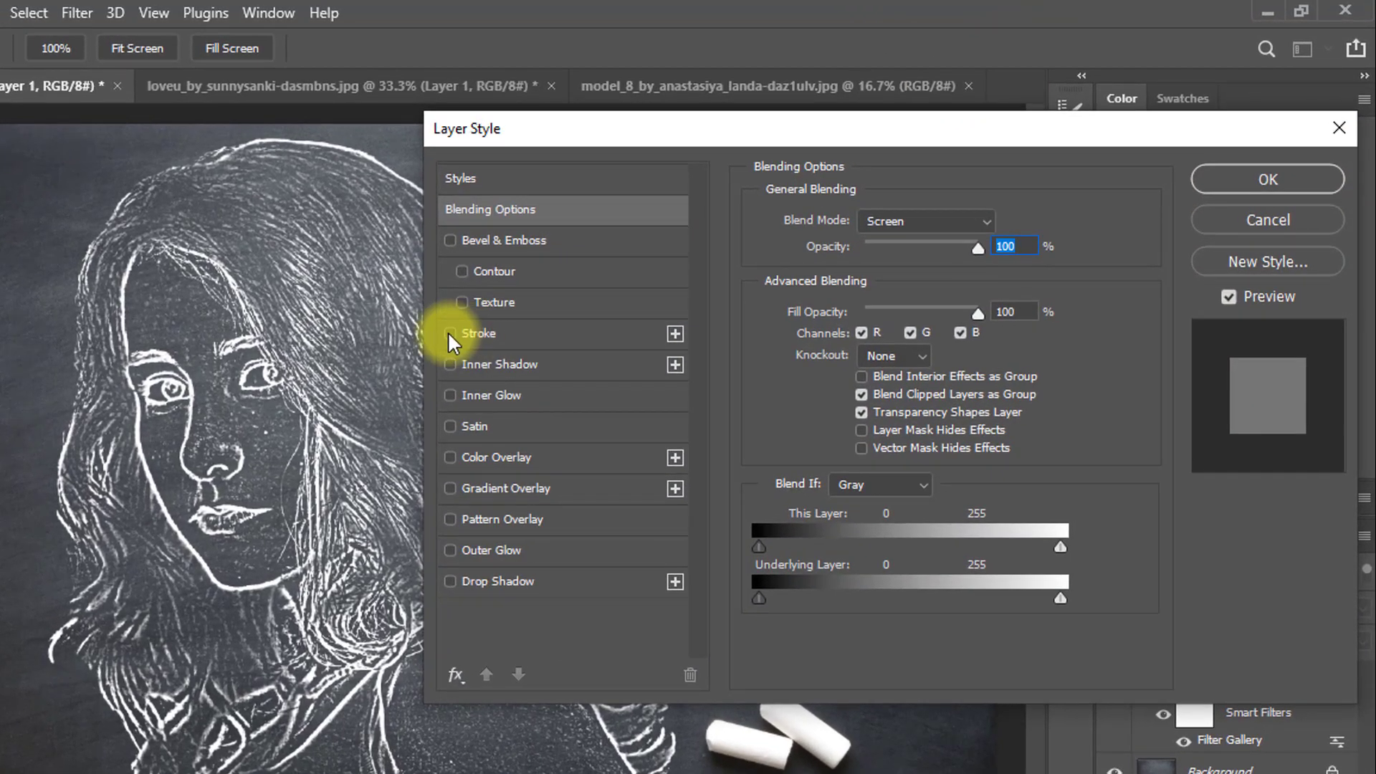
click(458, 334)
click(477, 335)
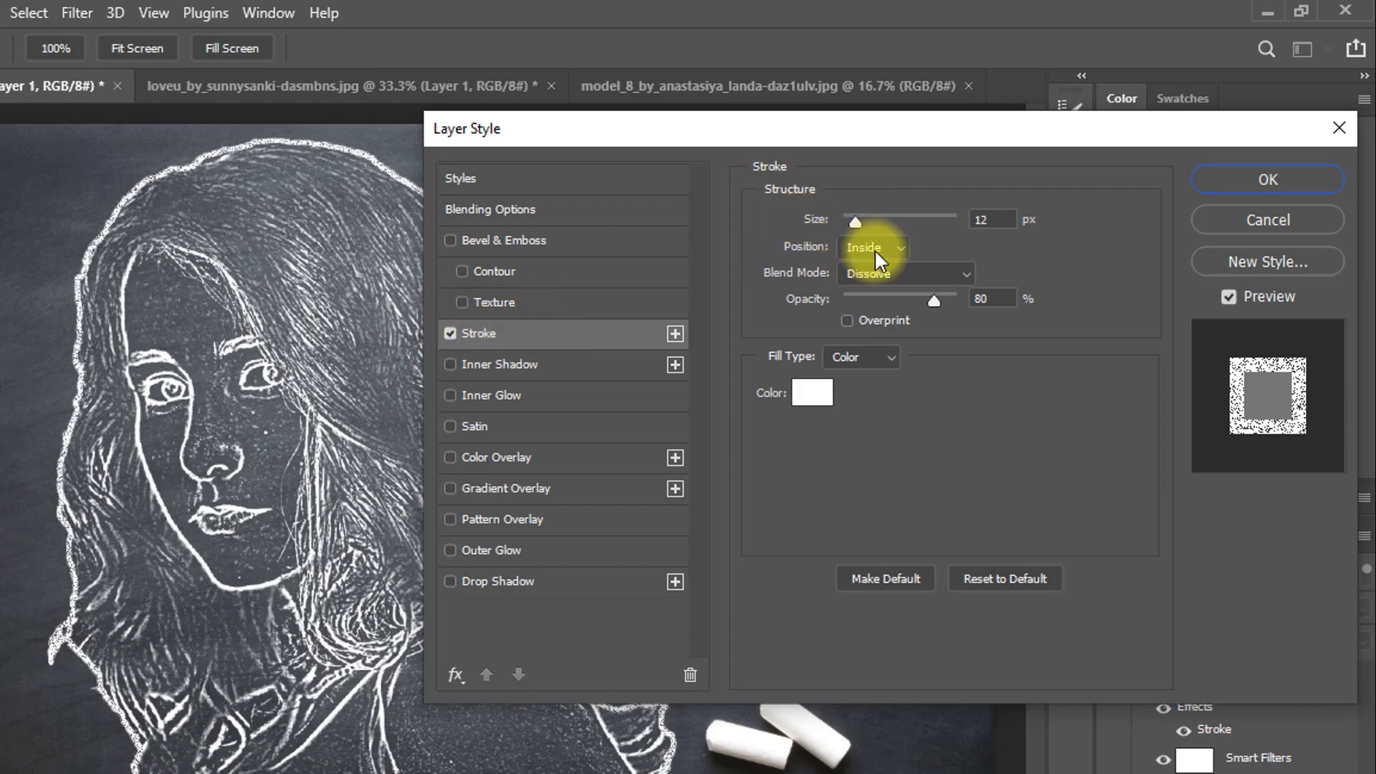
Set the stroke's position to Inside and its blend mode to Dissolve.
click(895, 251)
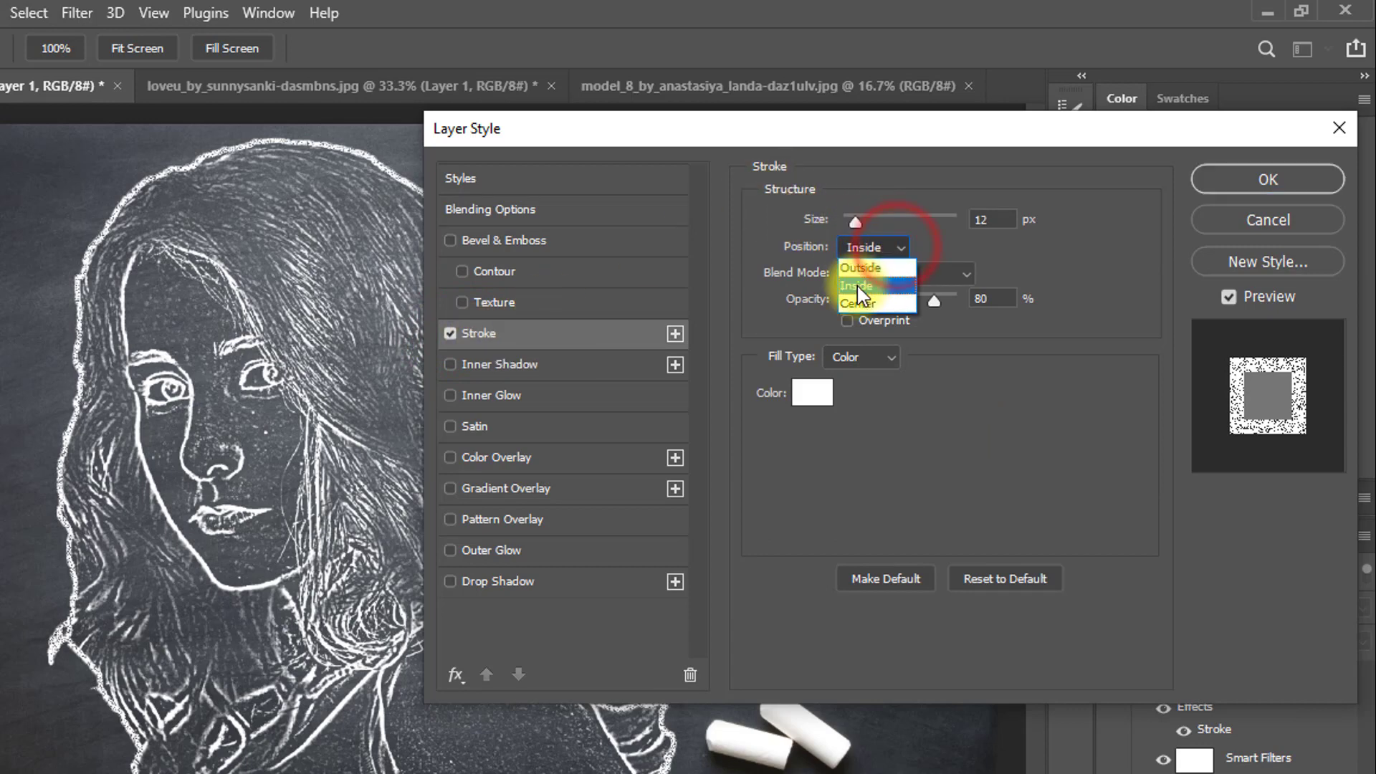
click(857, 286)
click(869, 271)
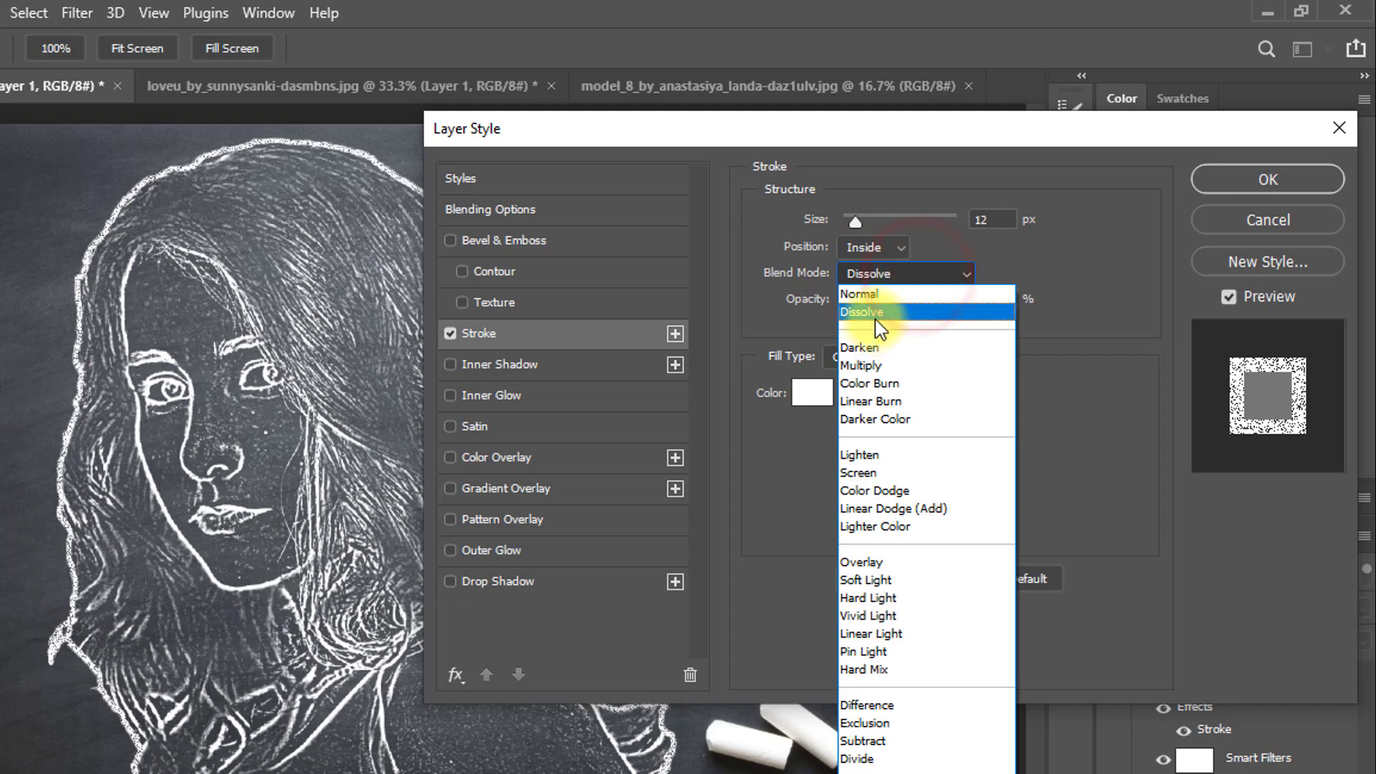
click(869, 312)
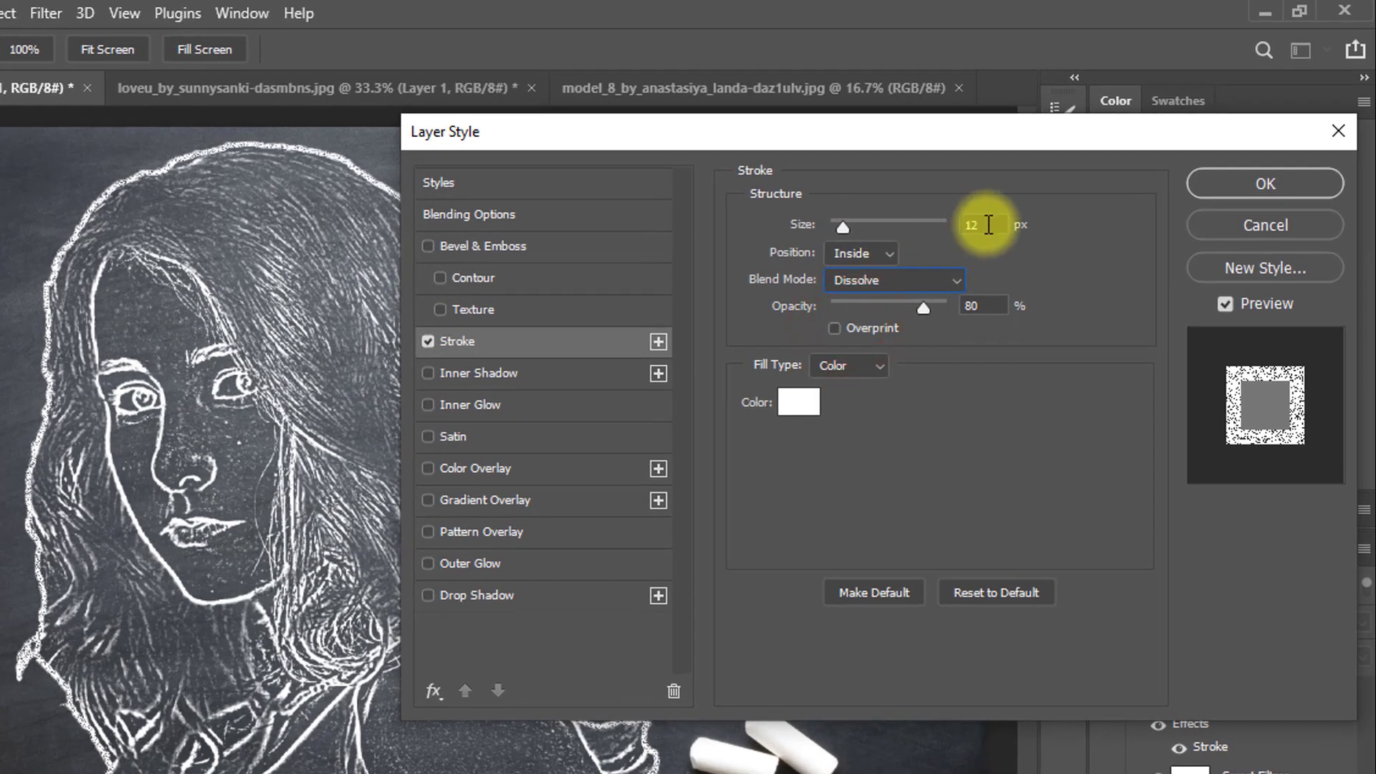
Set the stroke size to 12 px and its opacity to 80%, and apply the layer style.
double_click(988, 224)
text(12)
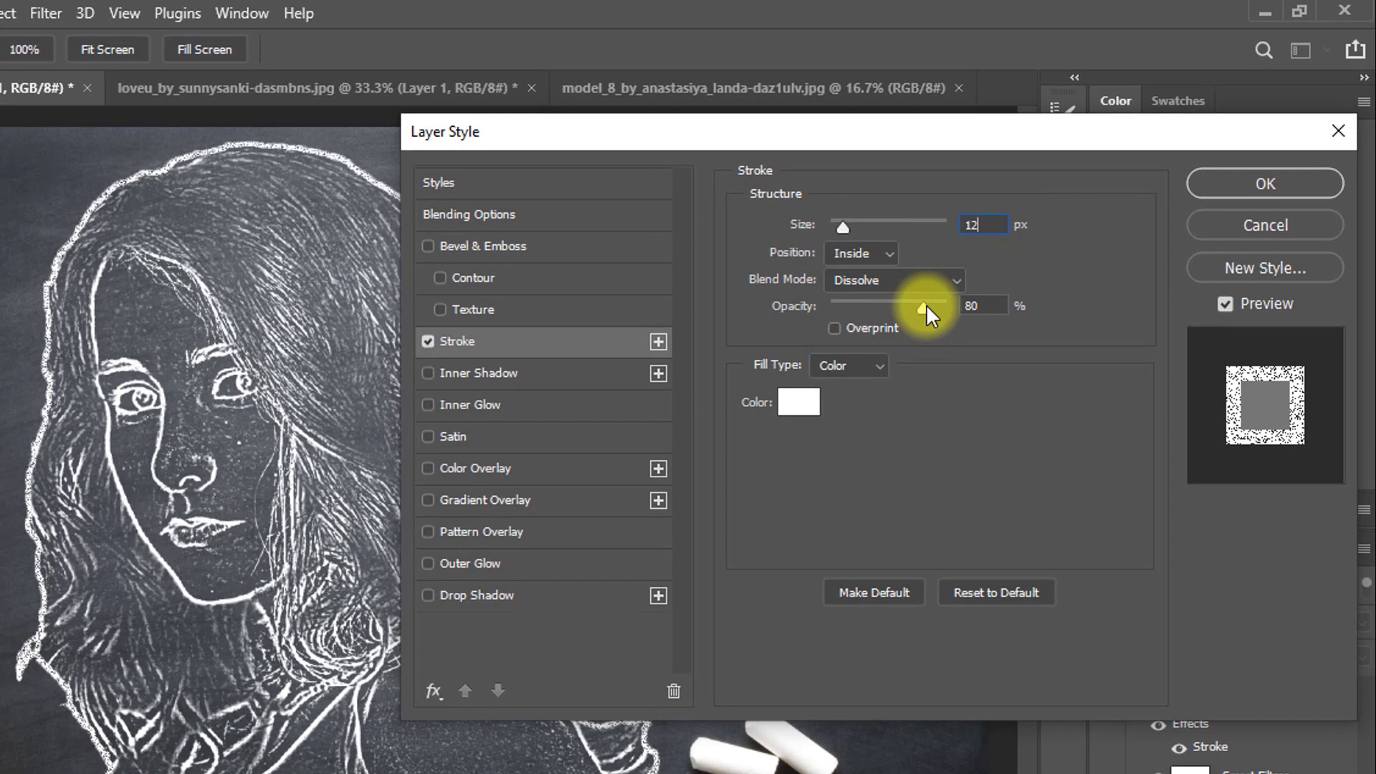
drag(925, 306, 916, 307)
text(800)
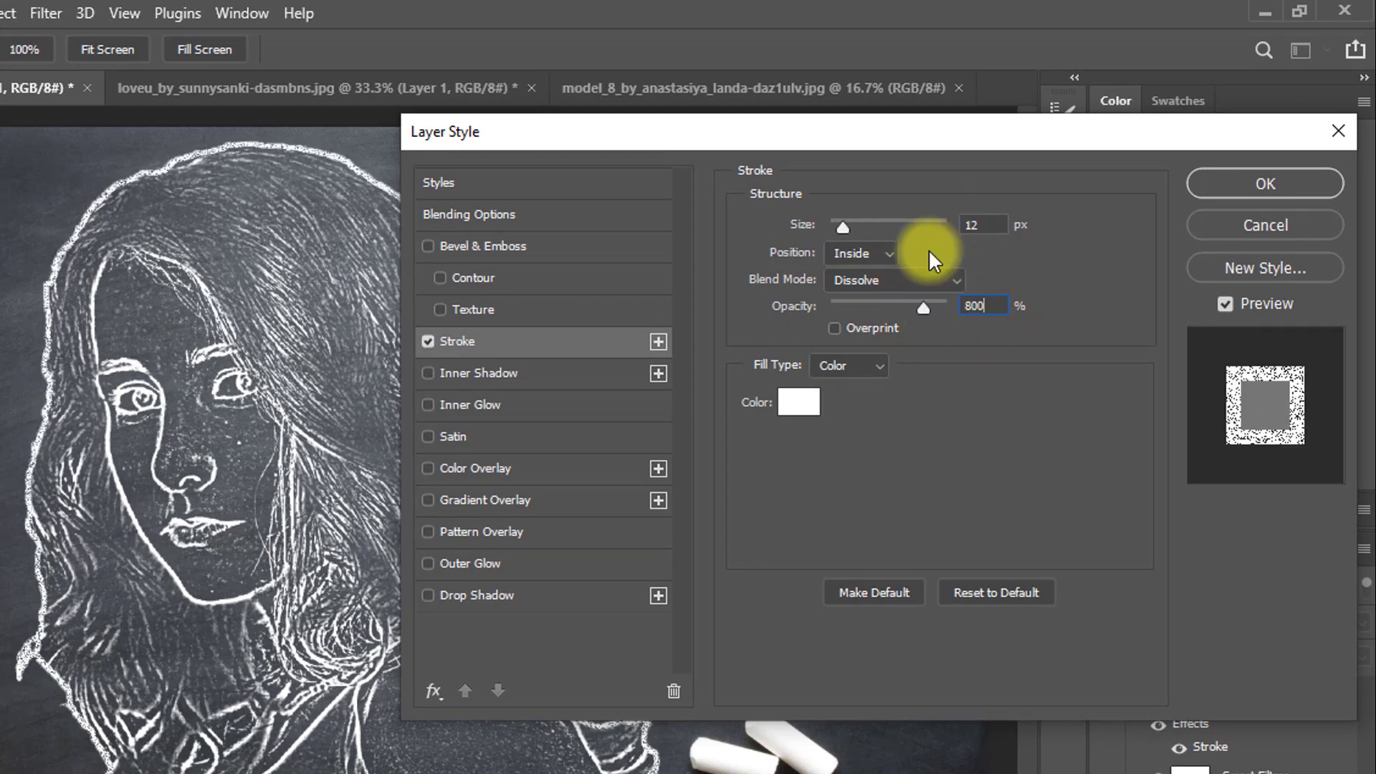
key(BackSpace)
click(1230, 182)
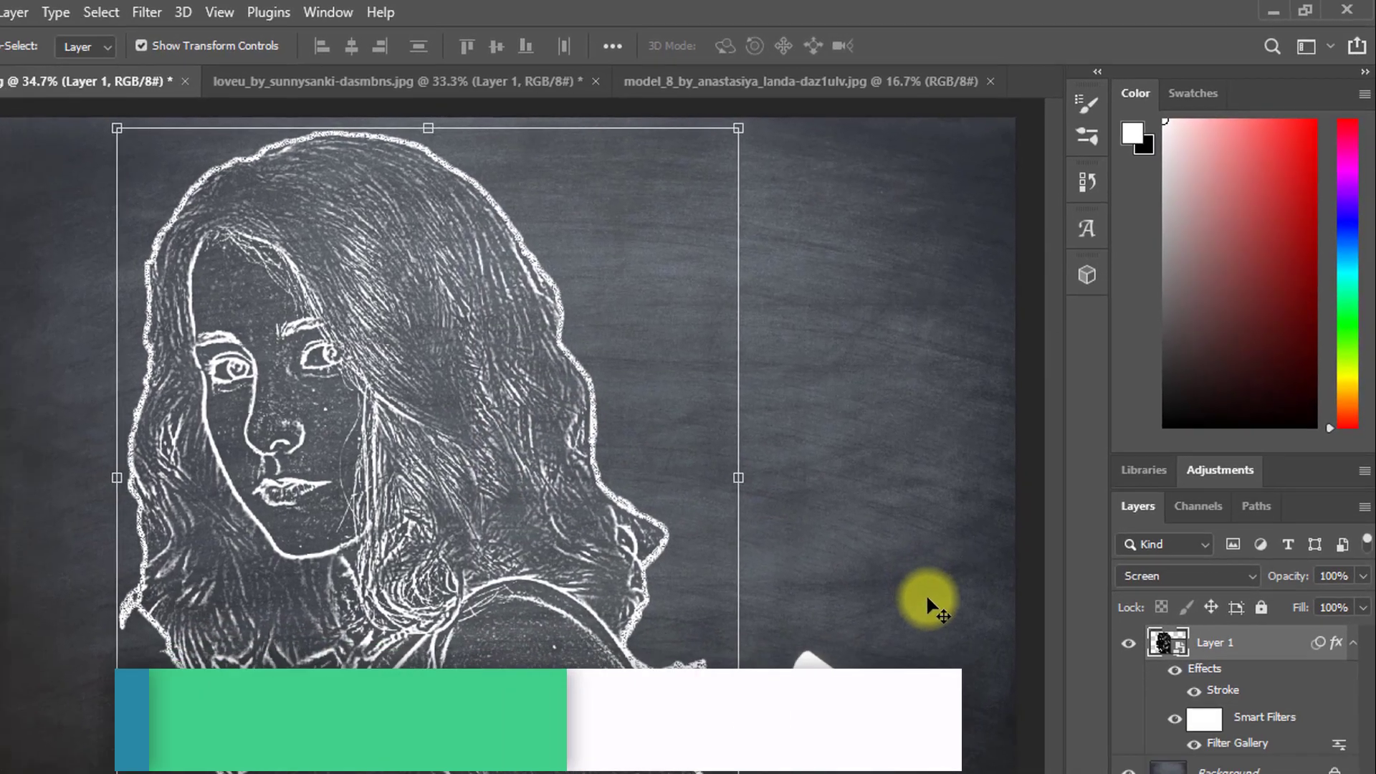
Add a Brightness/Contrast adjustment layer above the sketched woman layer.
ctrl+click(926, 599)
drag(344, 394, 319, 380)
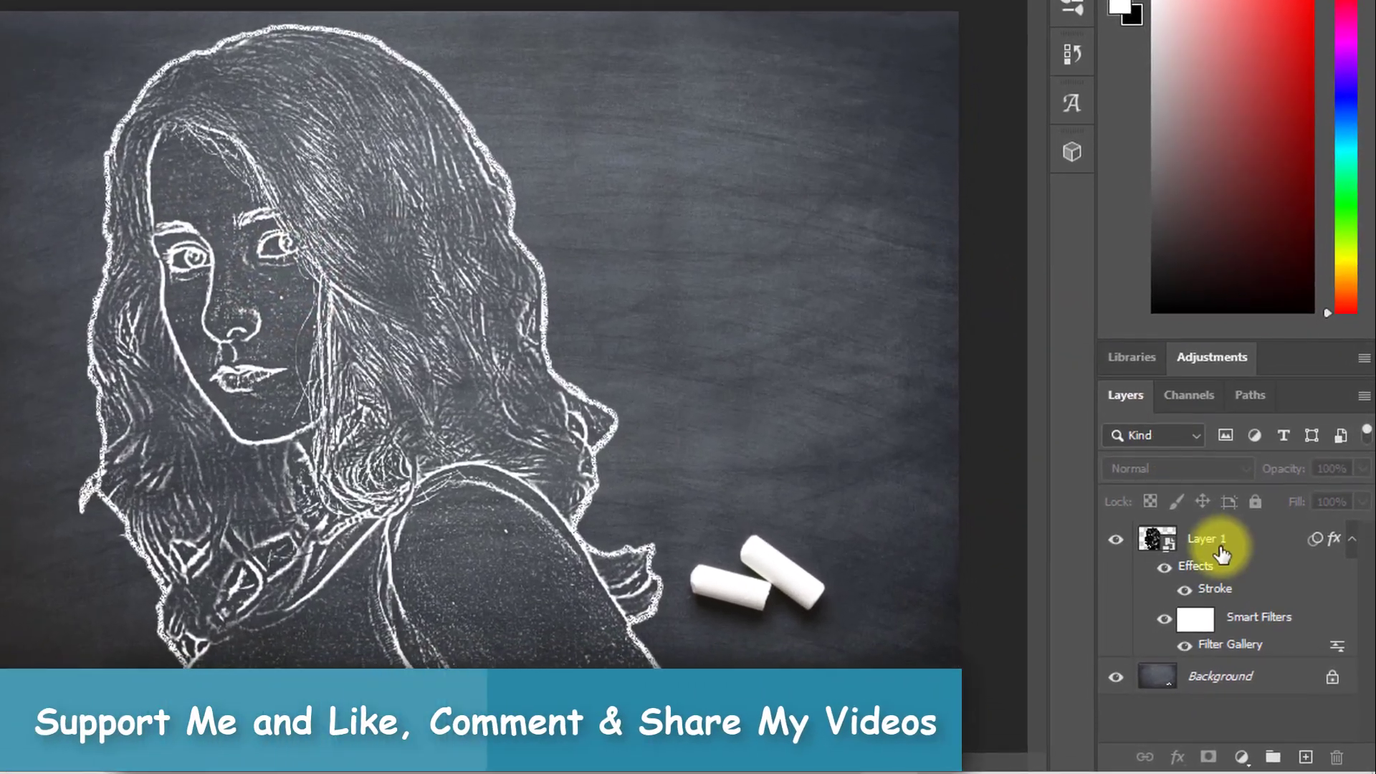
click(428, 430)
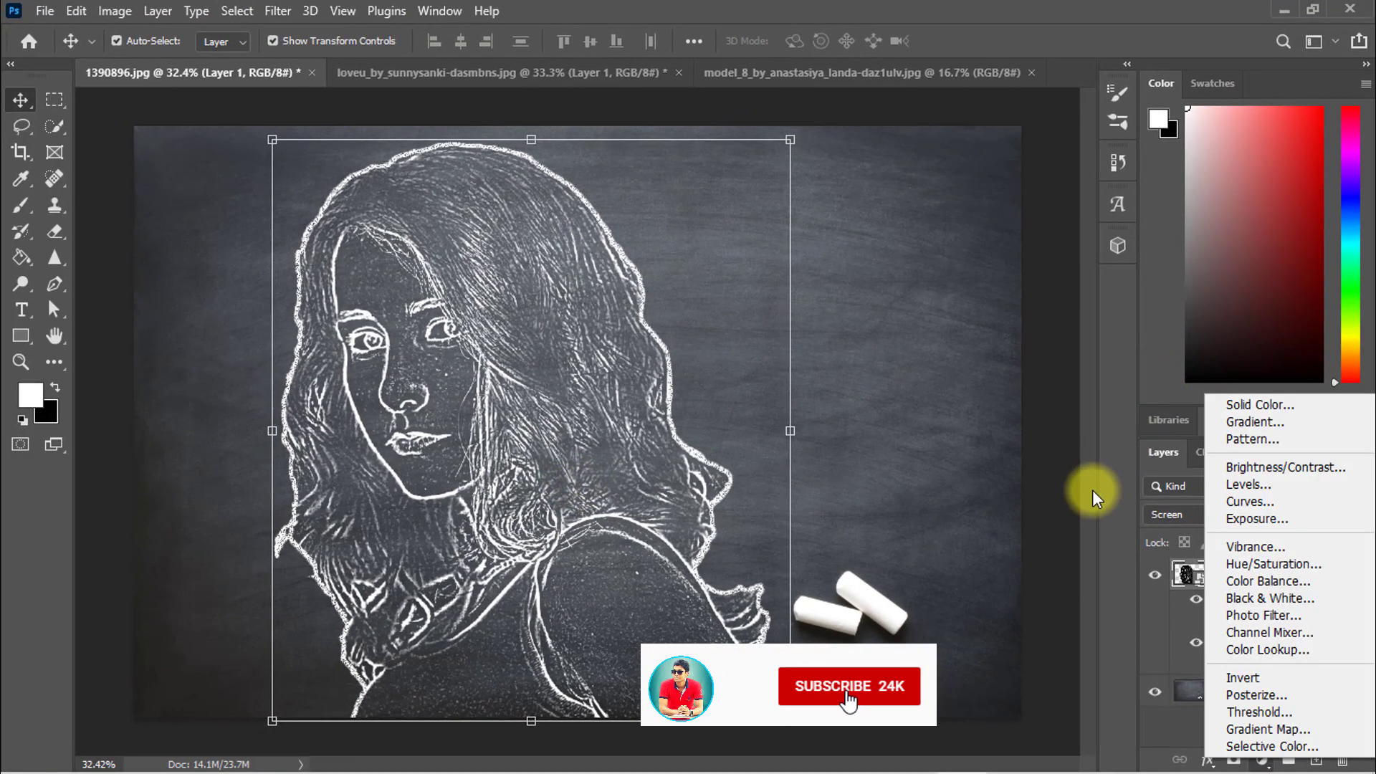
click(1092, 488)
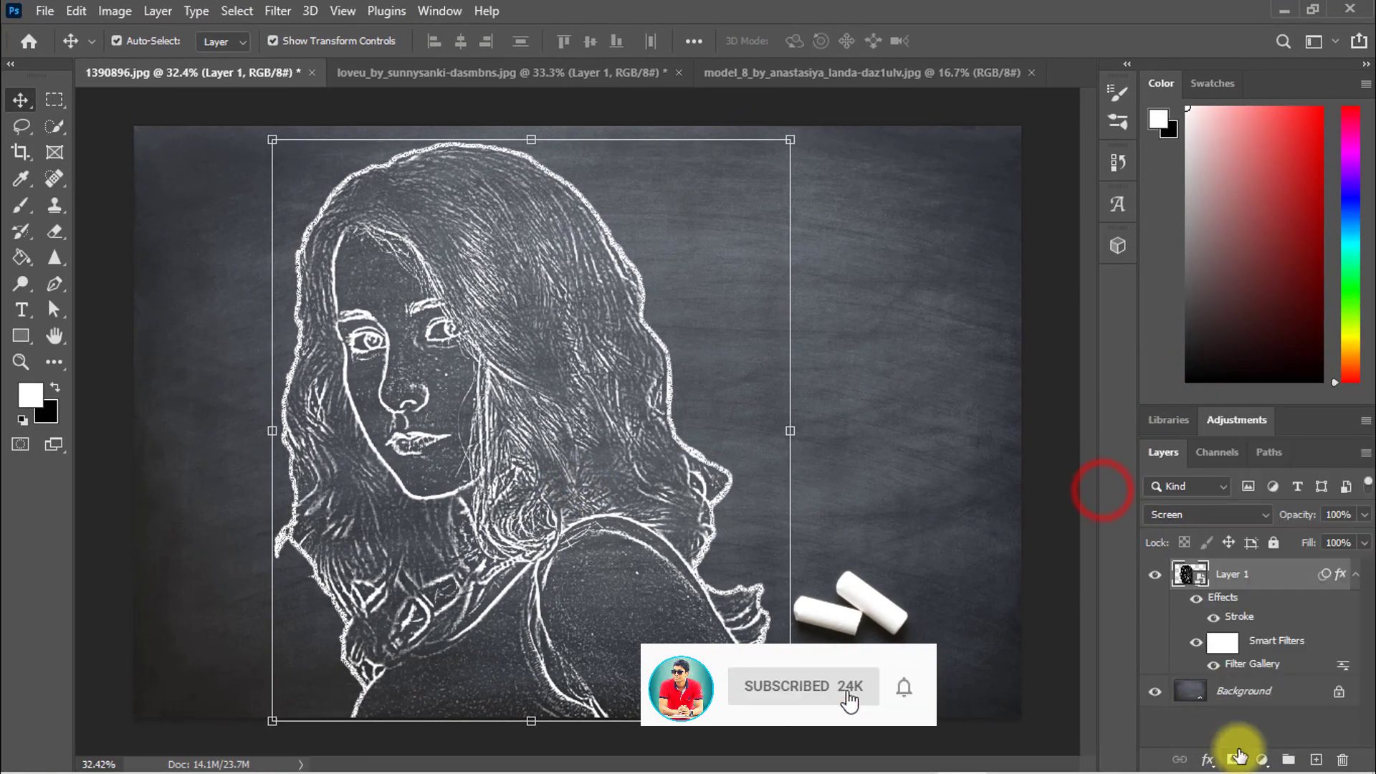
click(1262, 761)
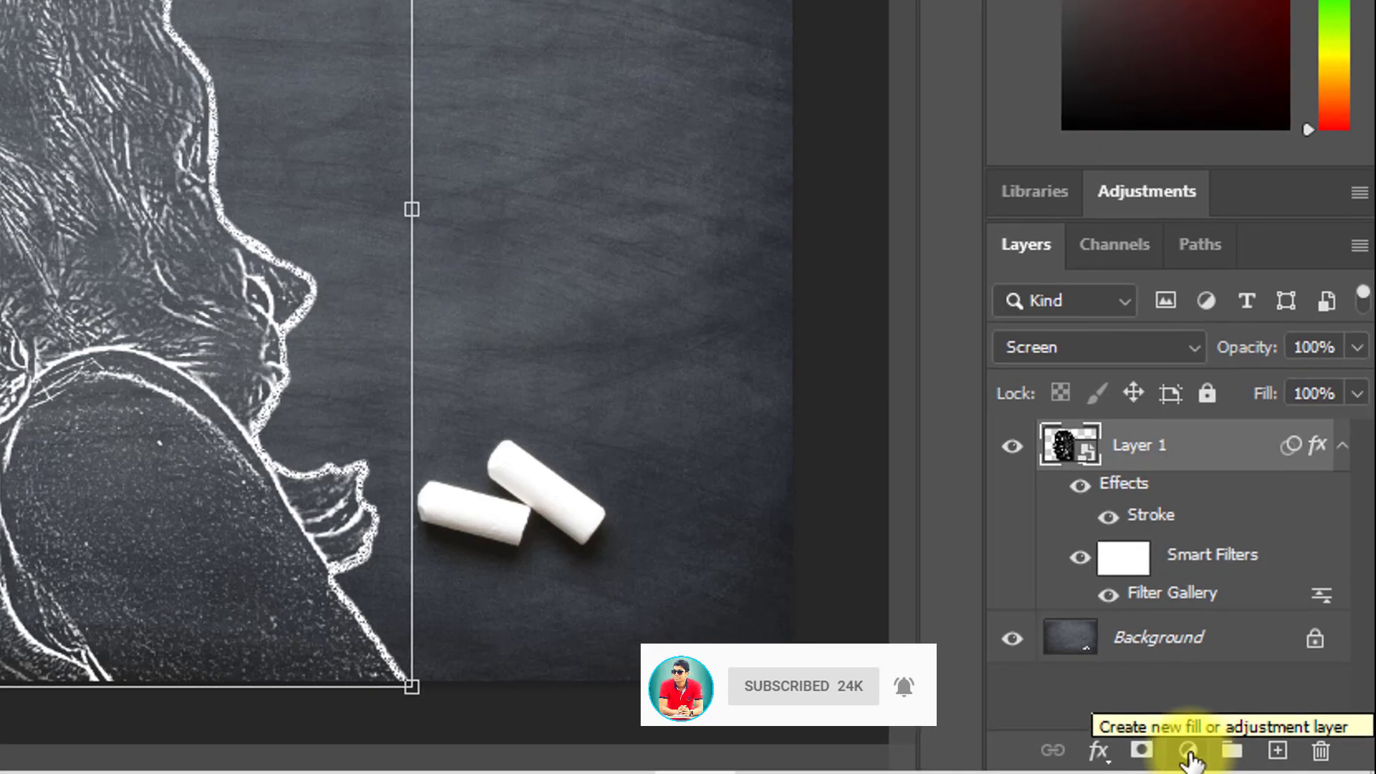
click(1187, 752)
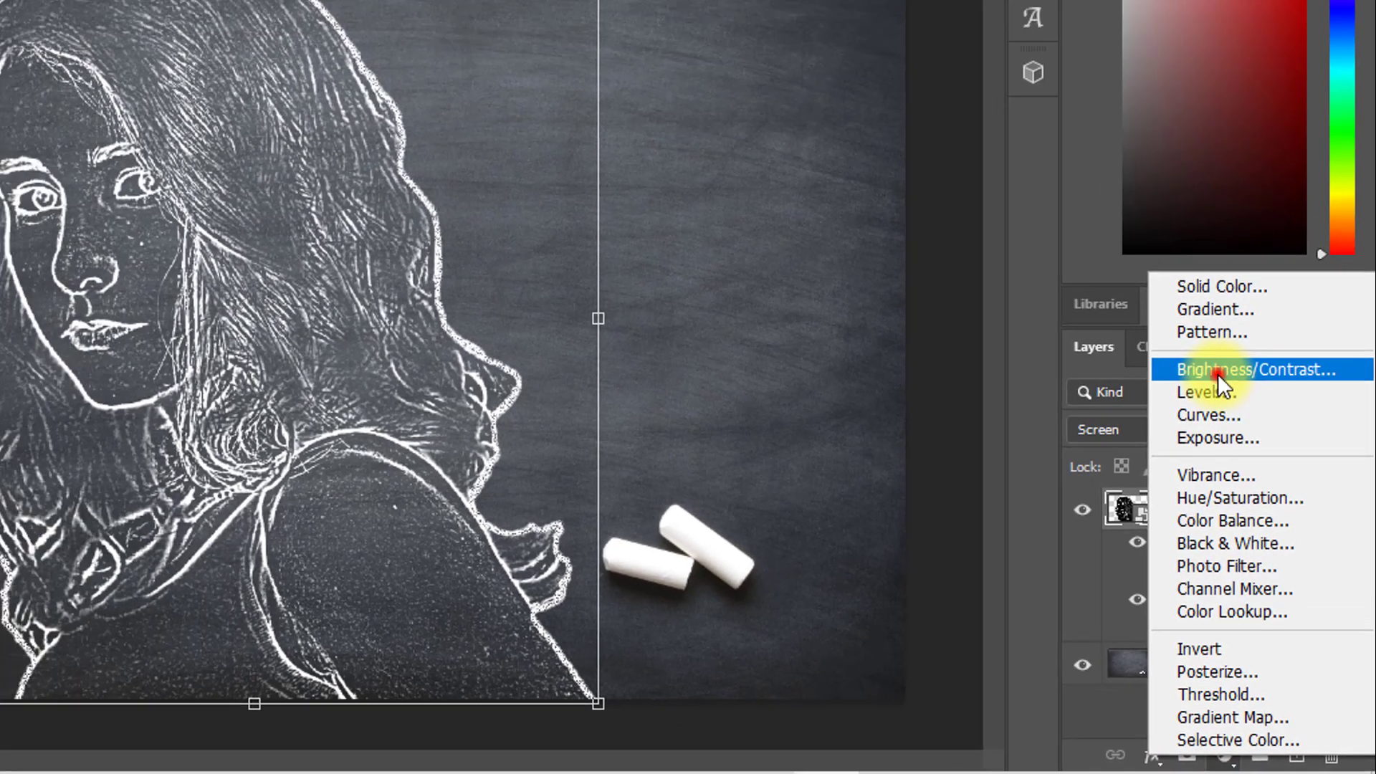
click(1183, 278)
Set the adjustment layer's brightness to -7 and contrast to 24.
drag(884, 268, 894, 270)
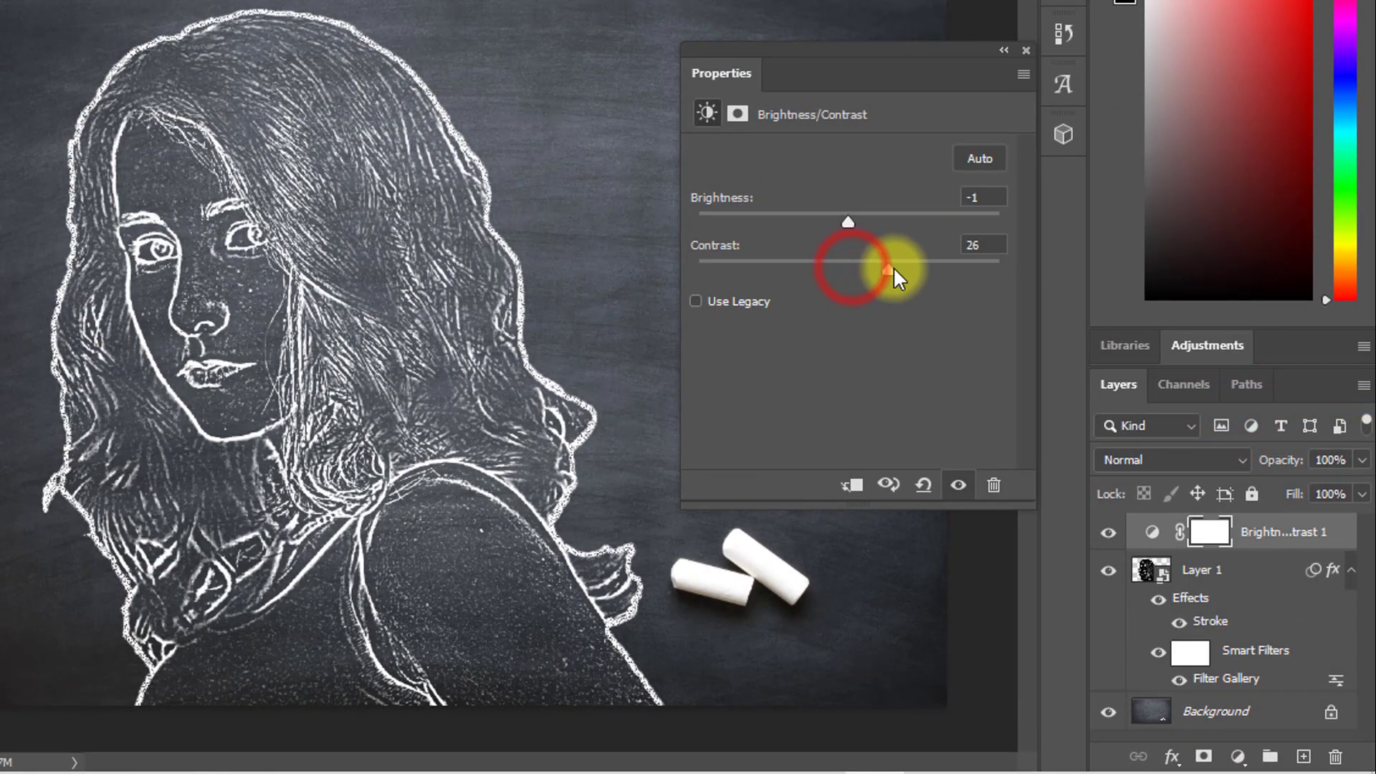
mouse_move(851, 217)
mouse_down()
mouse_move(835, 218)
mouse_move(848, 221)
mouse_up()
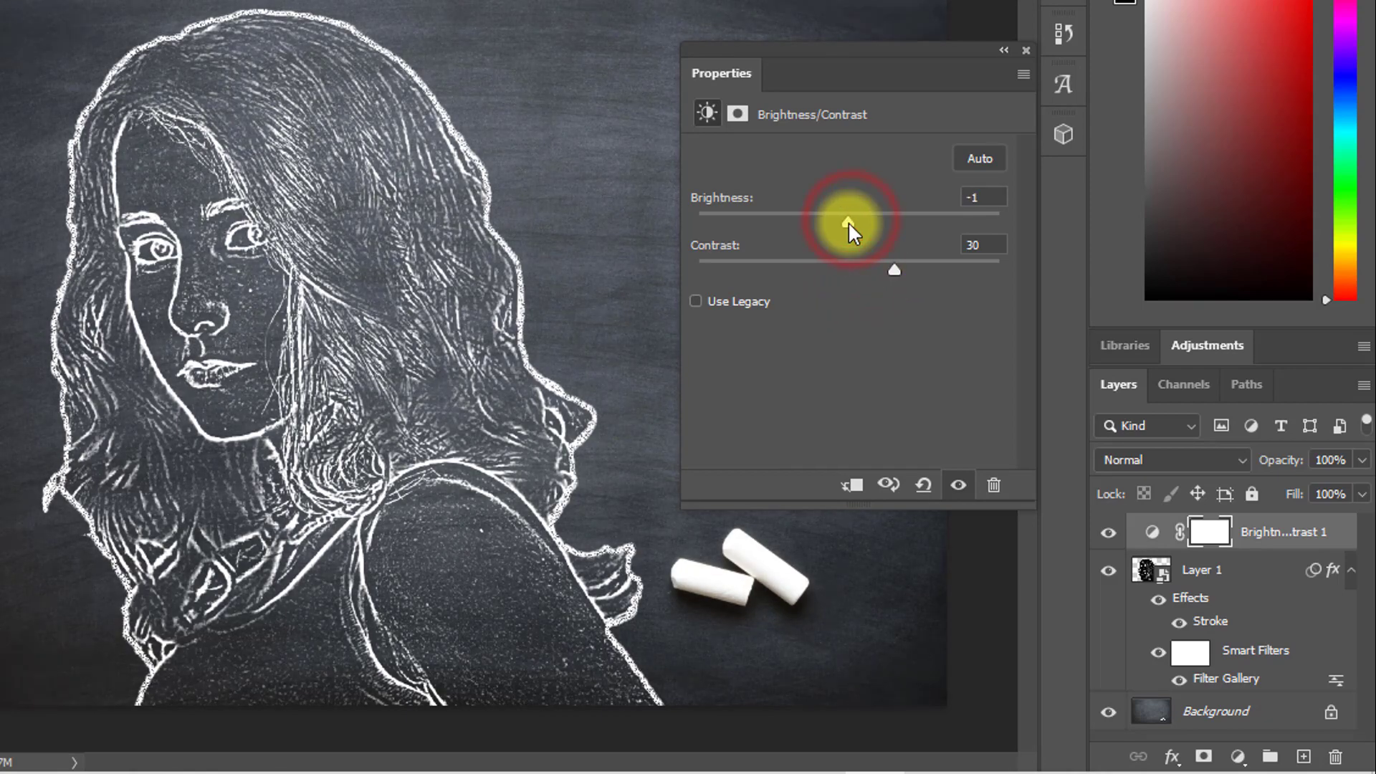
drag(896, 271, 884, 271)
drag(843, 224, 841, 225)
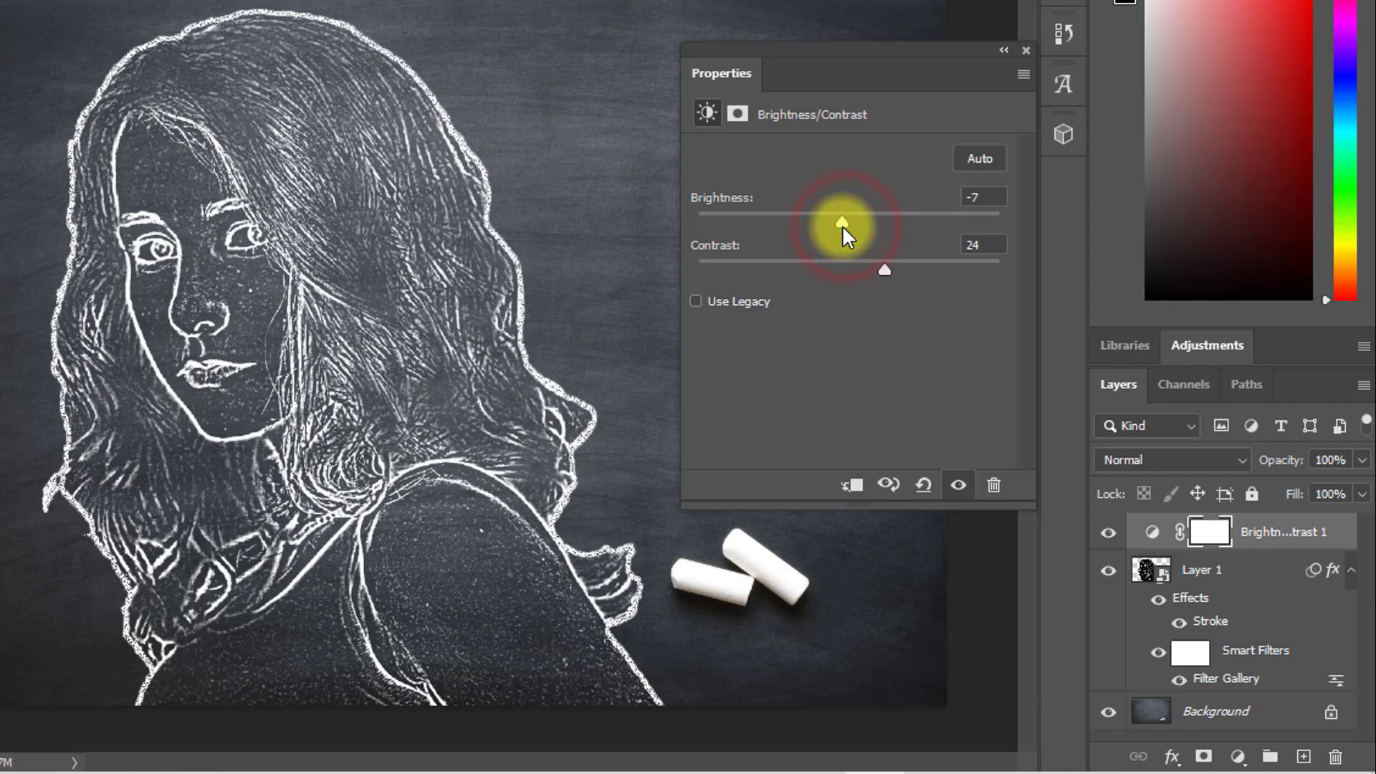
click(1026, 51)
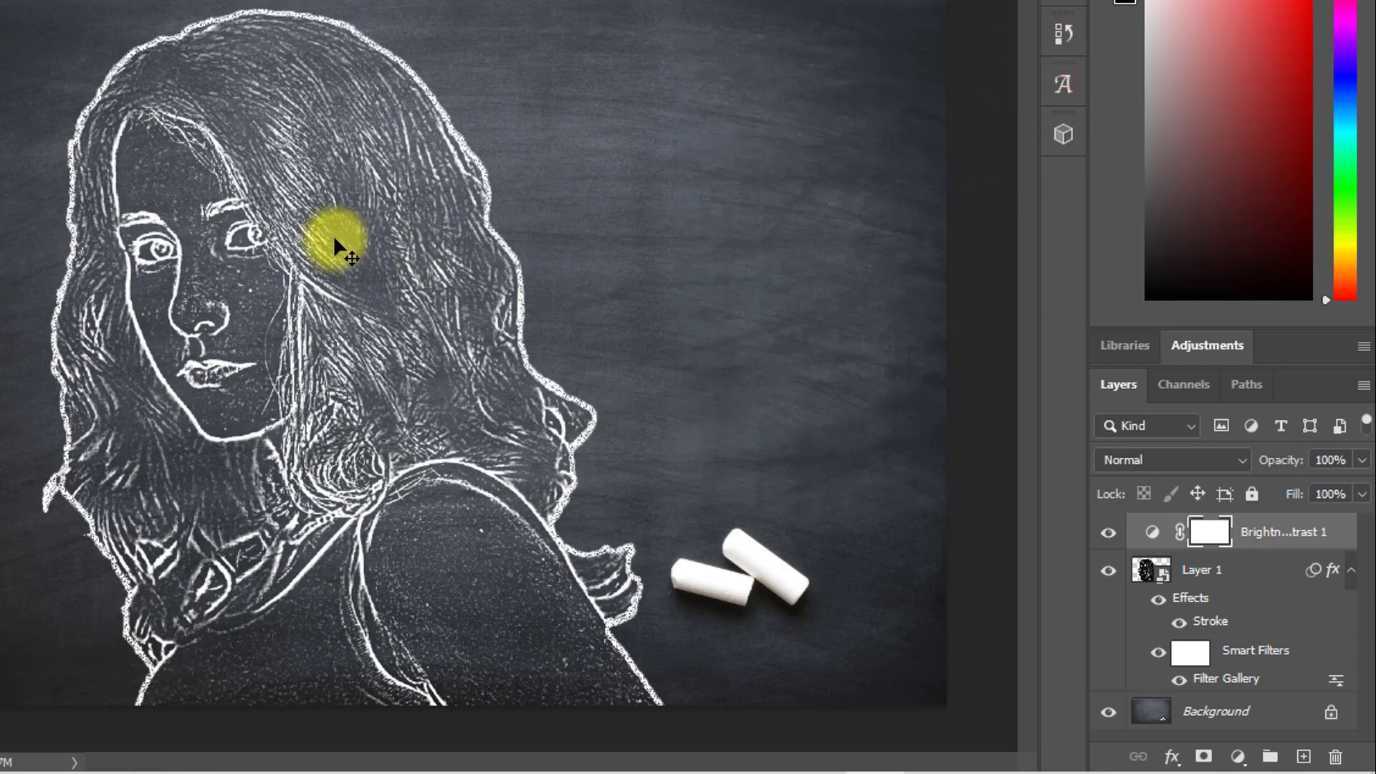
Save the chalk drawing to the Desktop as a JPEG named Chalk effect 1 with quality 12.
drag(333, 236, 302, 231)
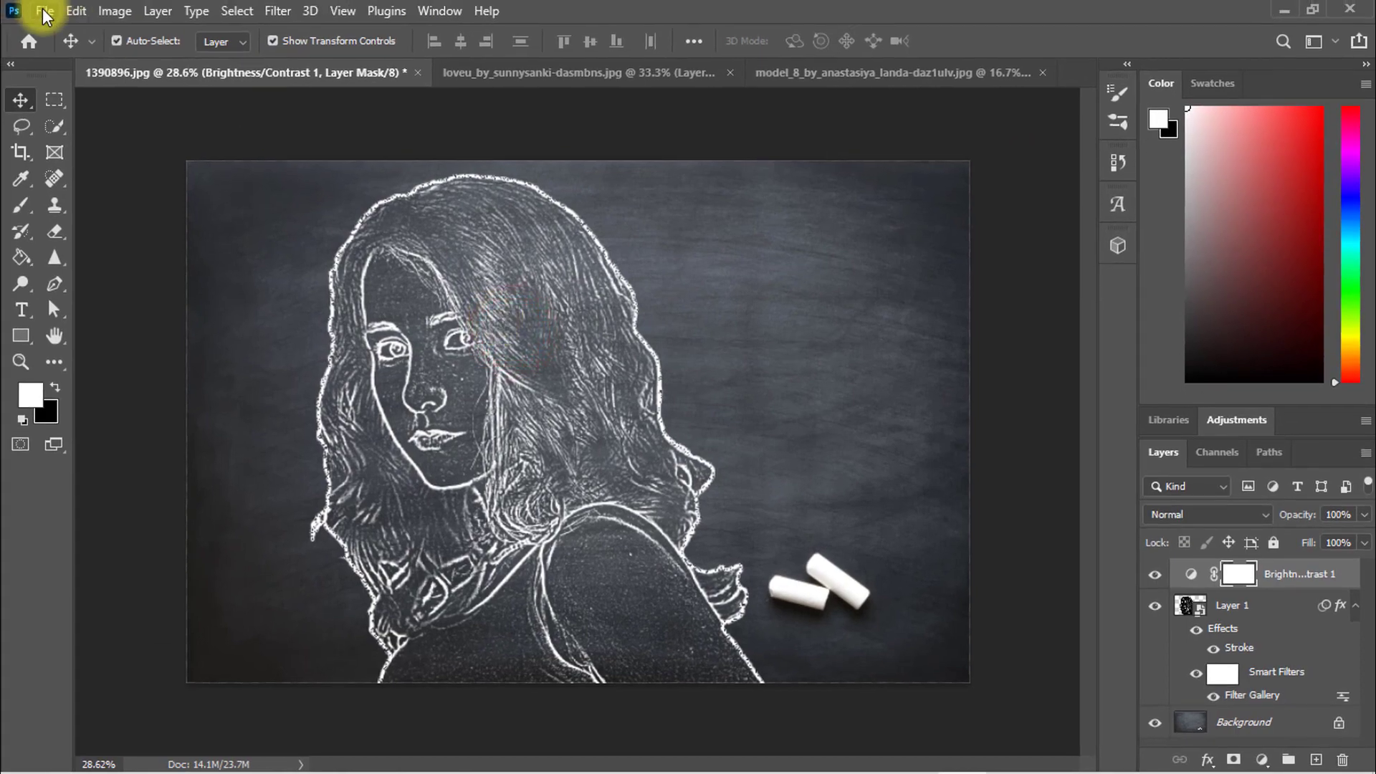
click(44, 15)
click(92, 268)
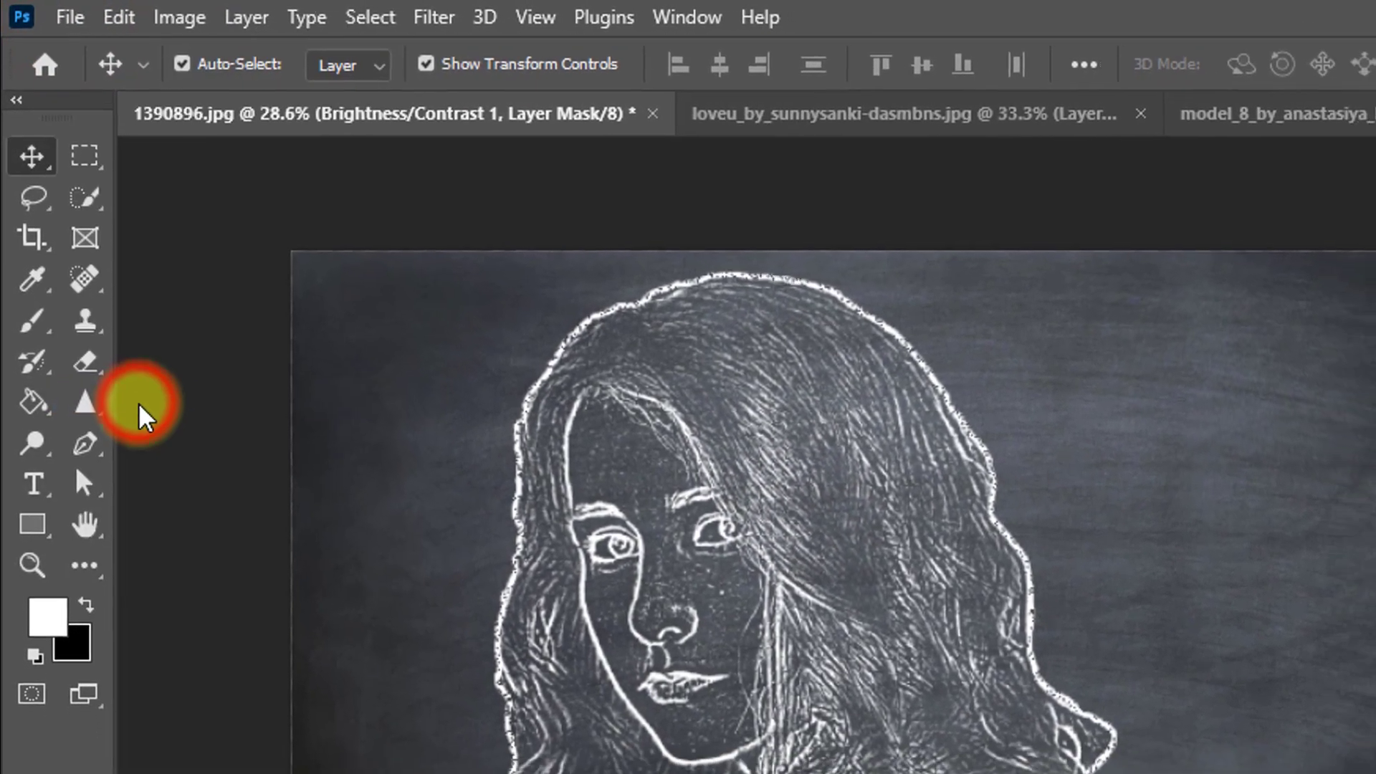
text(Chalk effec)
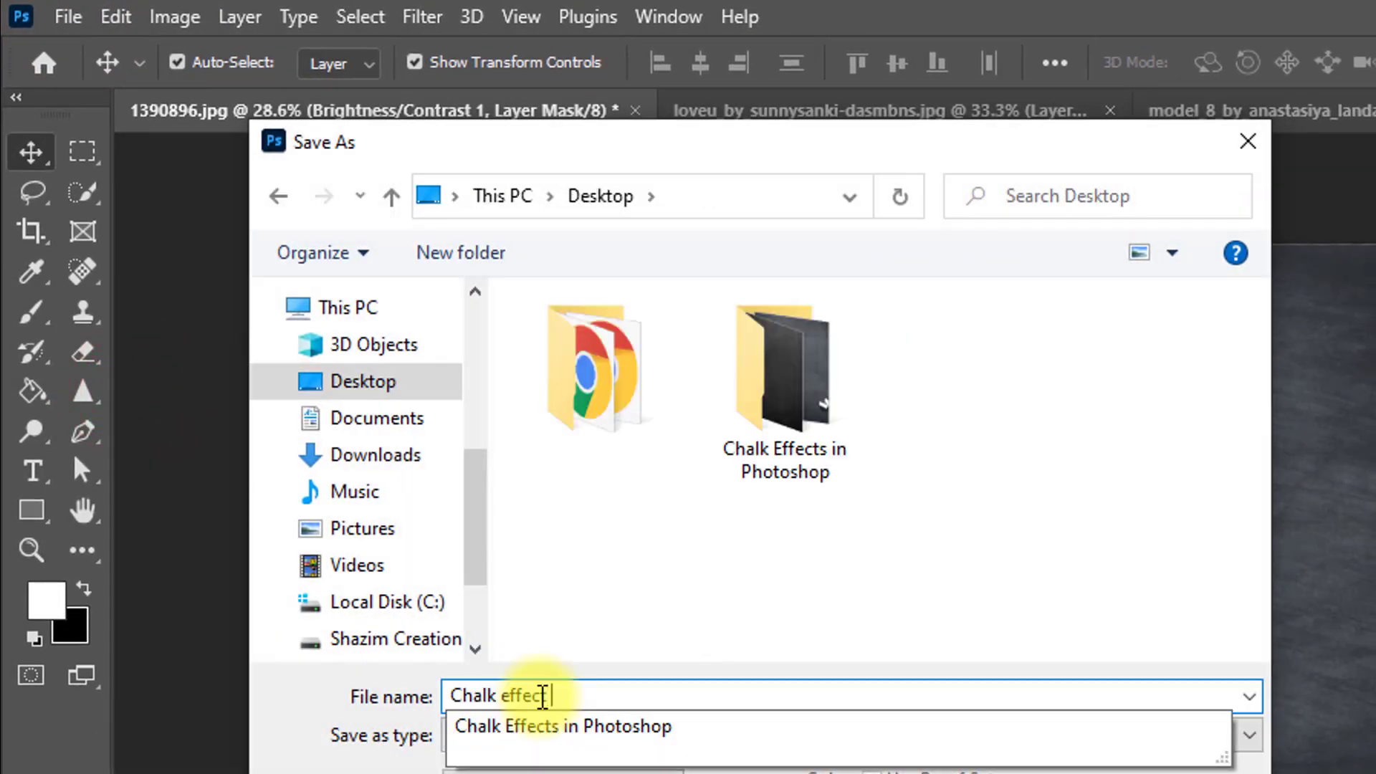
text(t 1)
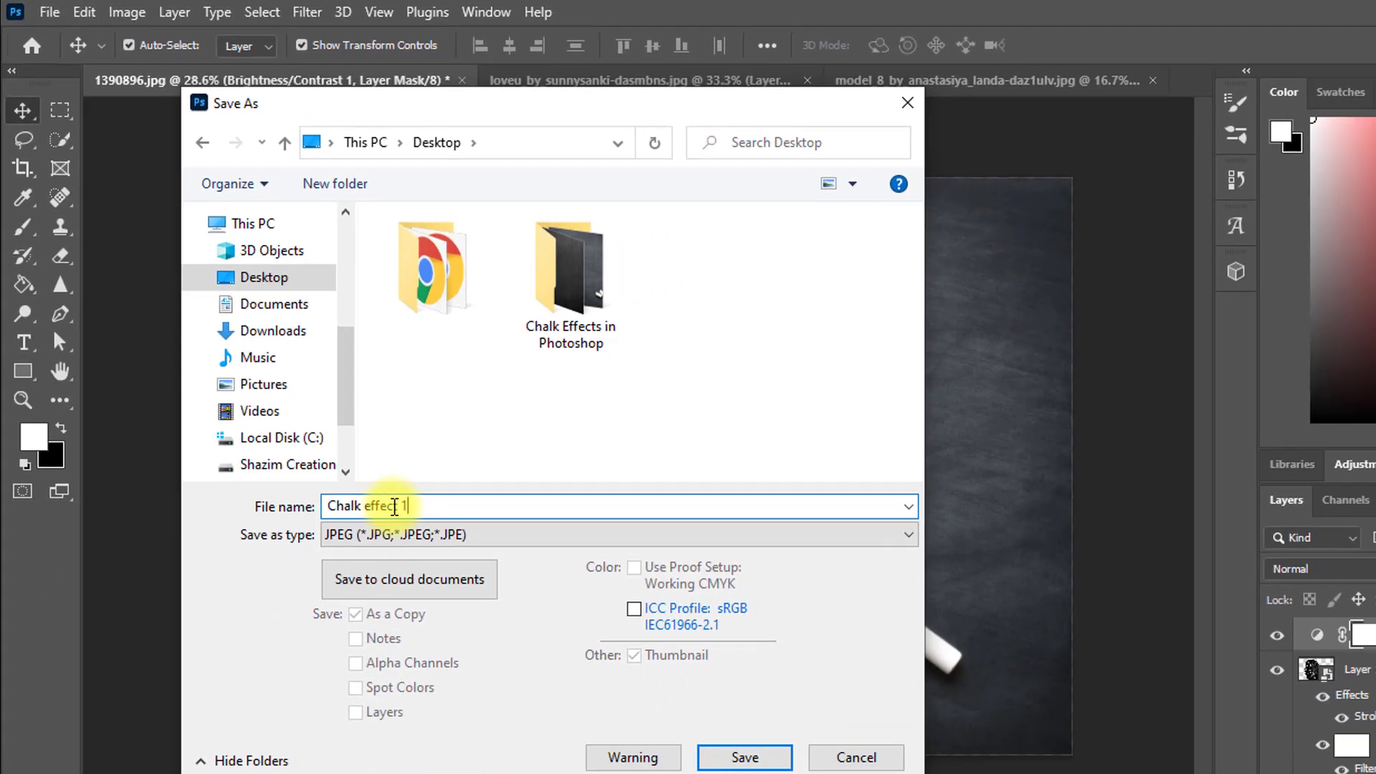
key(Return)
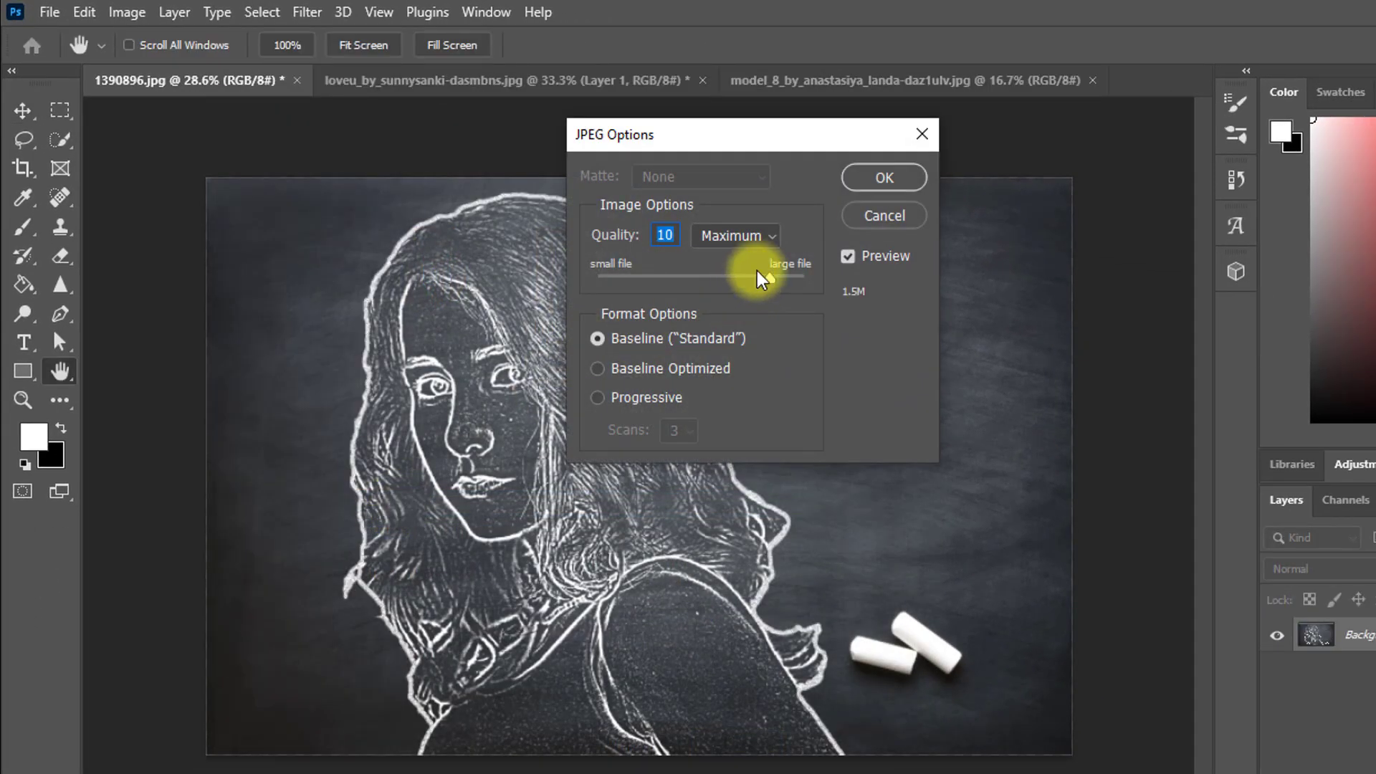
drag(761, 278, 804, 278)
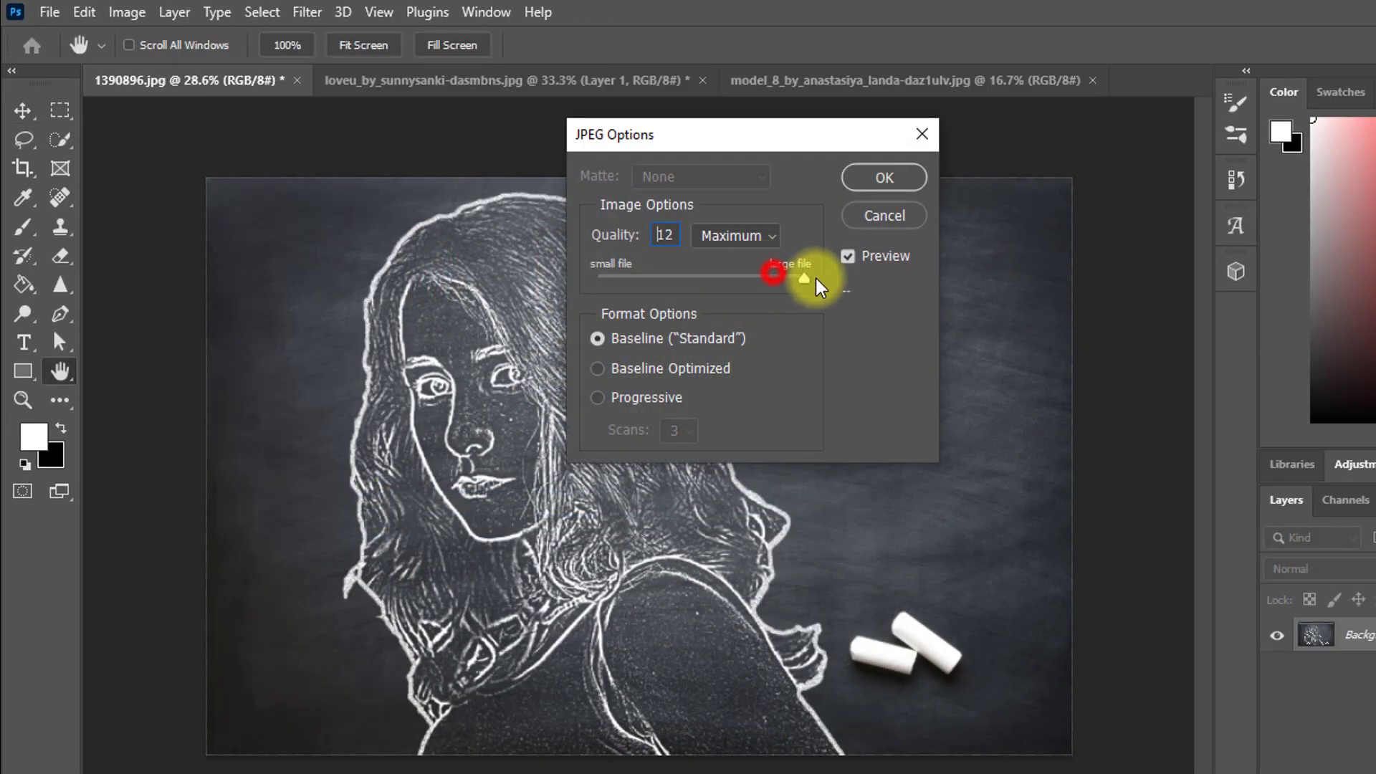
click(883, 178)
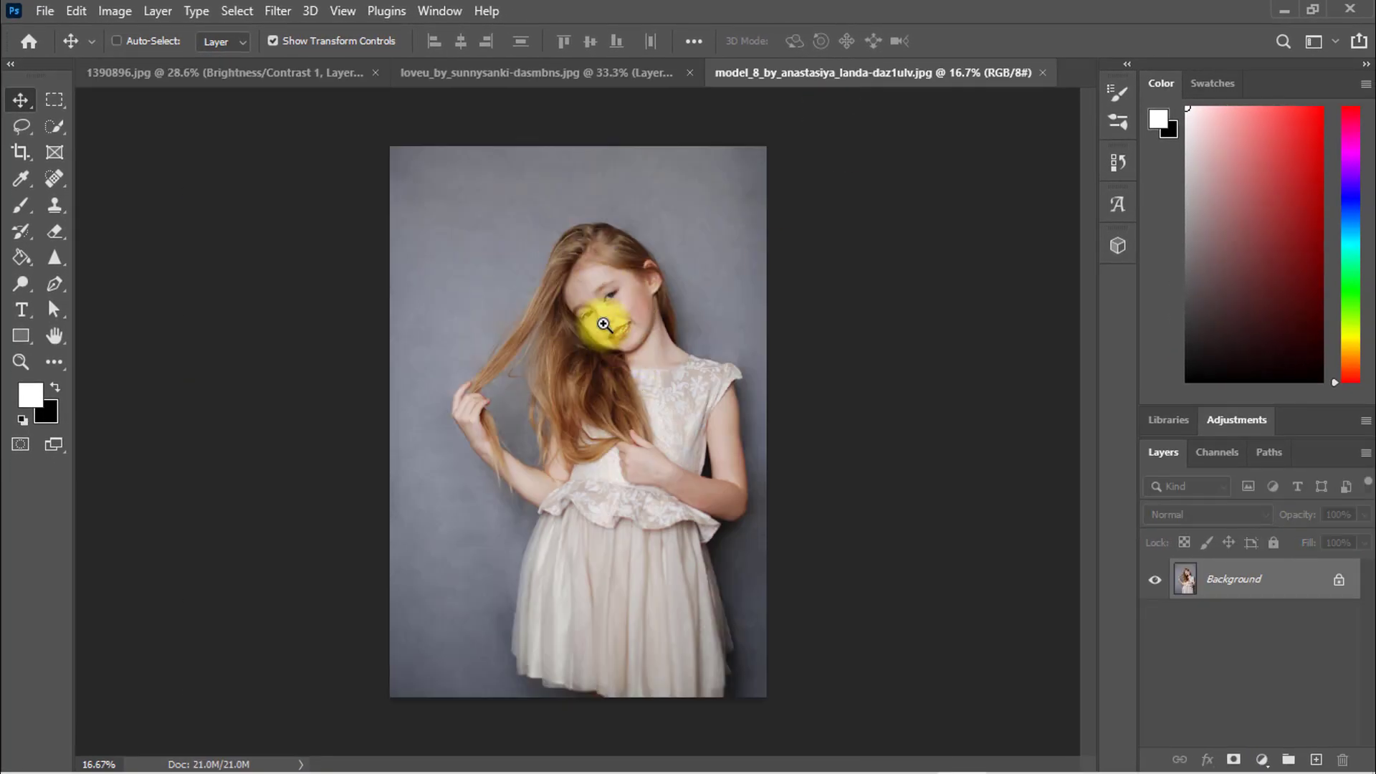
Select the girl, including her hair, arms and dress, in the model_8 portrait with the Quick Selection tool.
ctrl+click(614, 305)
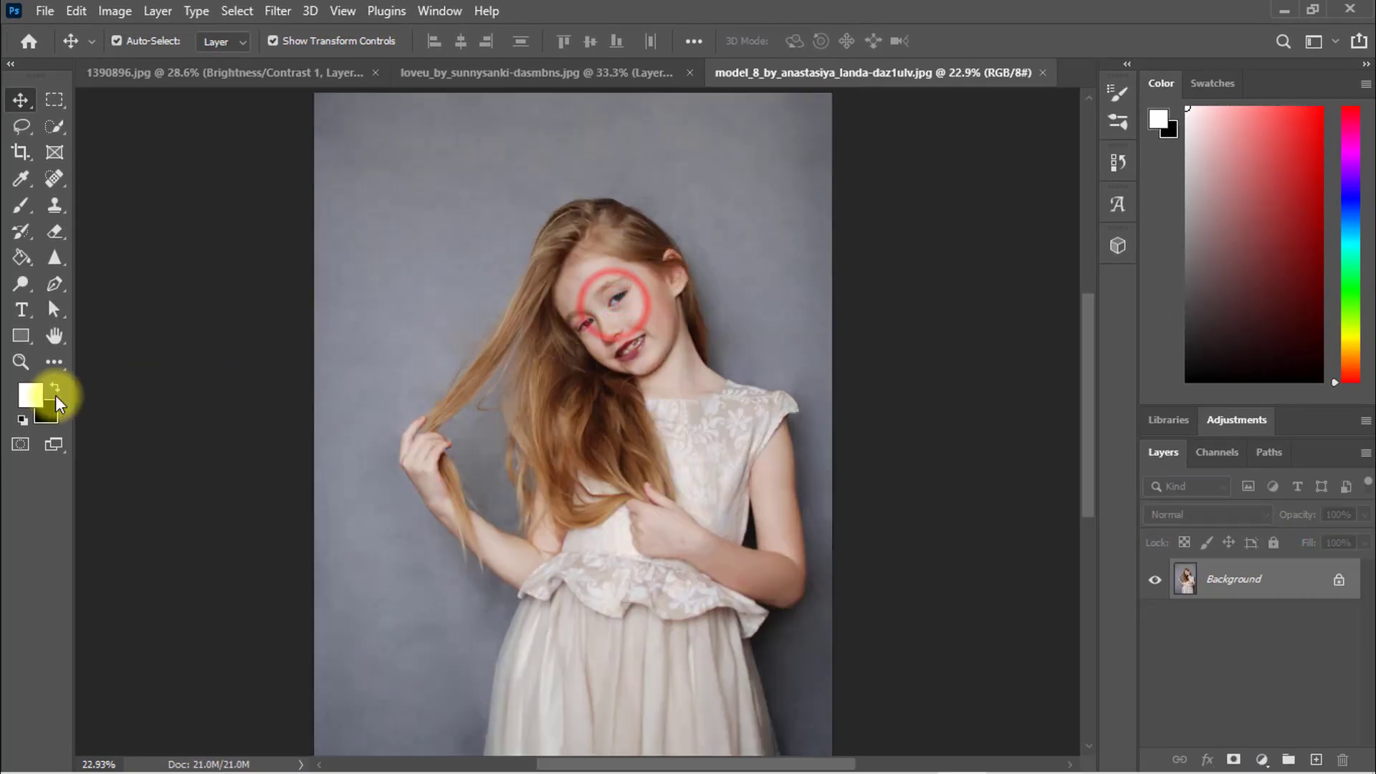
click(55, 128)
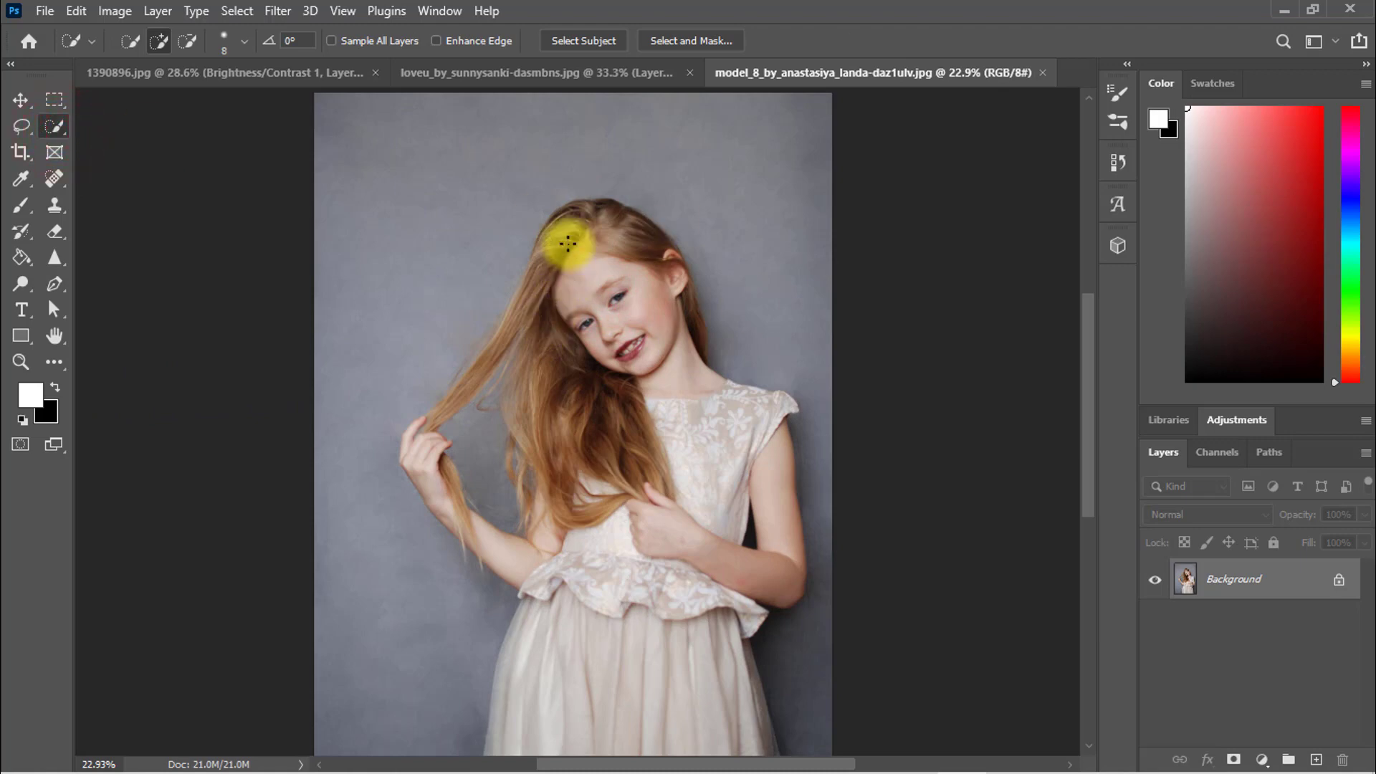
mouse_move(567, 244)
mouse_down()
mouse_move(633, 262)
mouse_move(669, 385)
mouse_move(675, 621)
mouse_move(635, 728)
mouse_up()
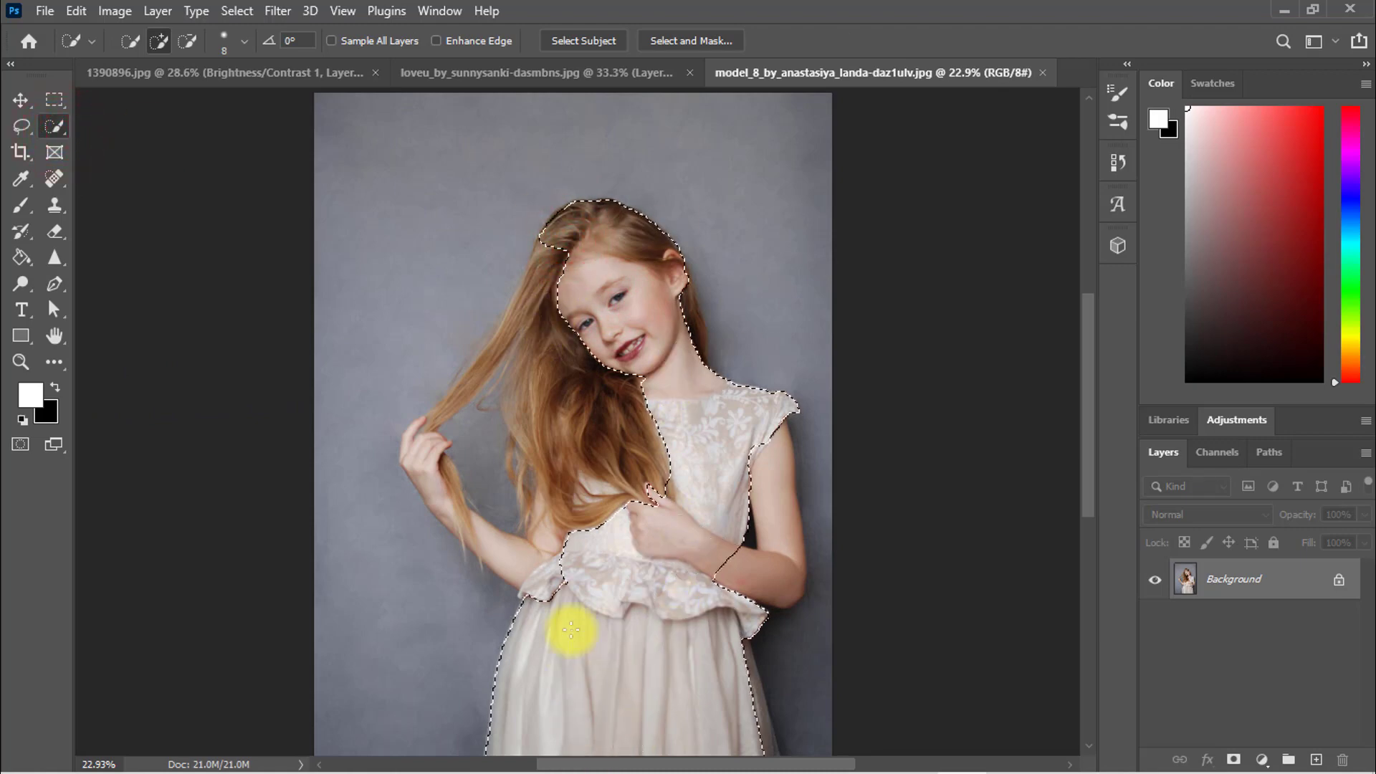
mouse_move(571, 629)
mouse_down()
mouse_move(575, 467)
mouse_move(779, 498)
mouse_move(776, 531)
mouse_move(770, 433)
mouse_up()
Refine the girl's selection by subtracting the background beside her shoulder and arm and adding the missing edge of the skirt.
ctrl+click(770, 434)
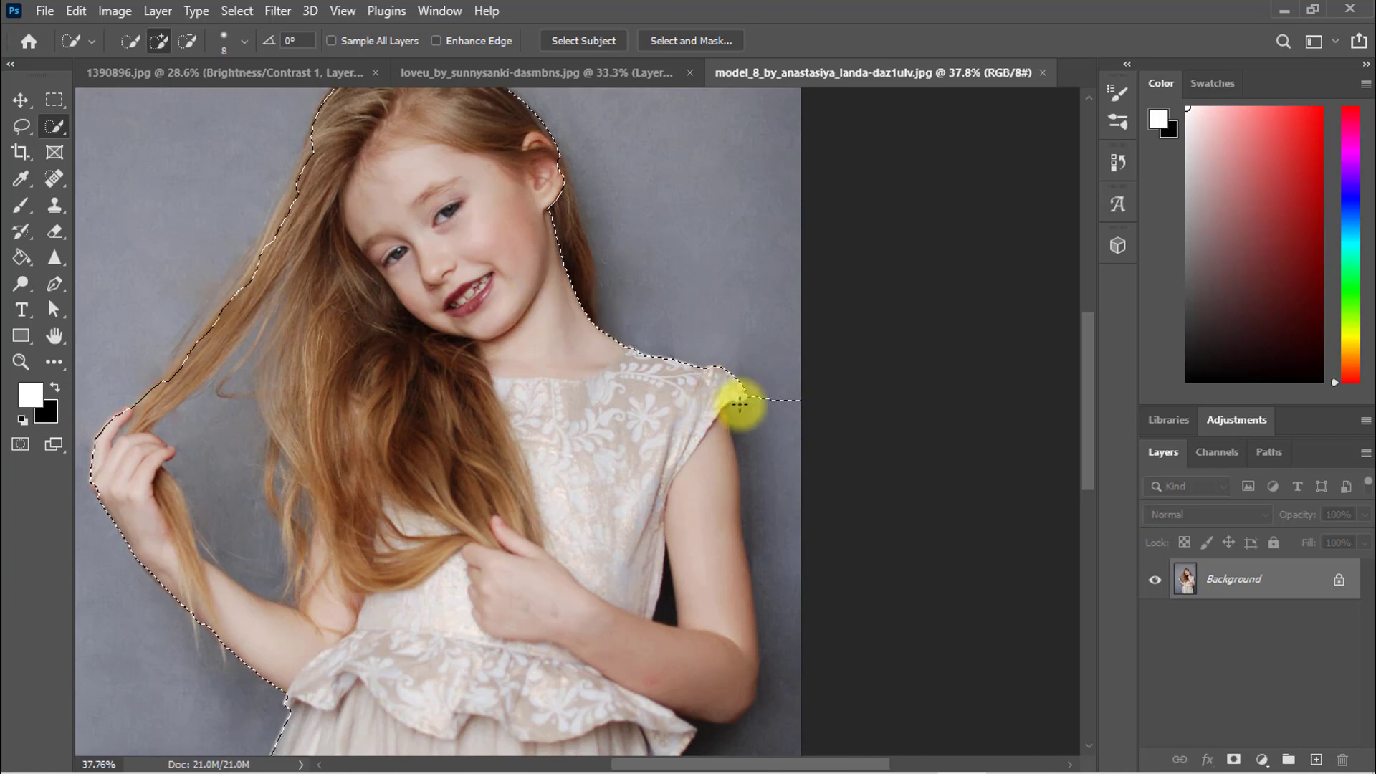
alt+click(759, 392)
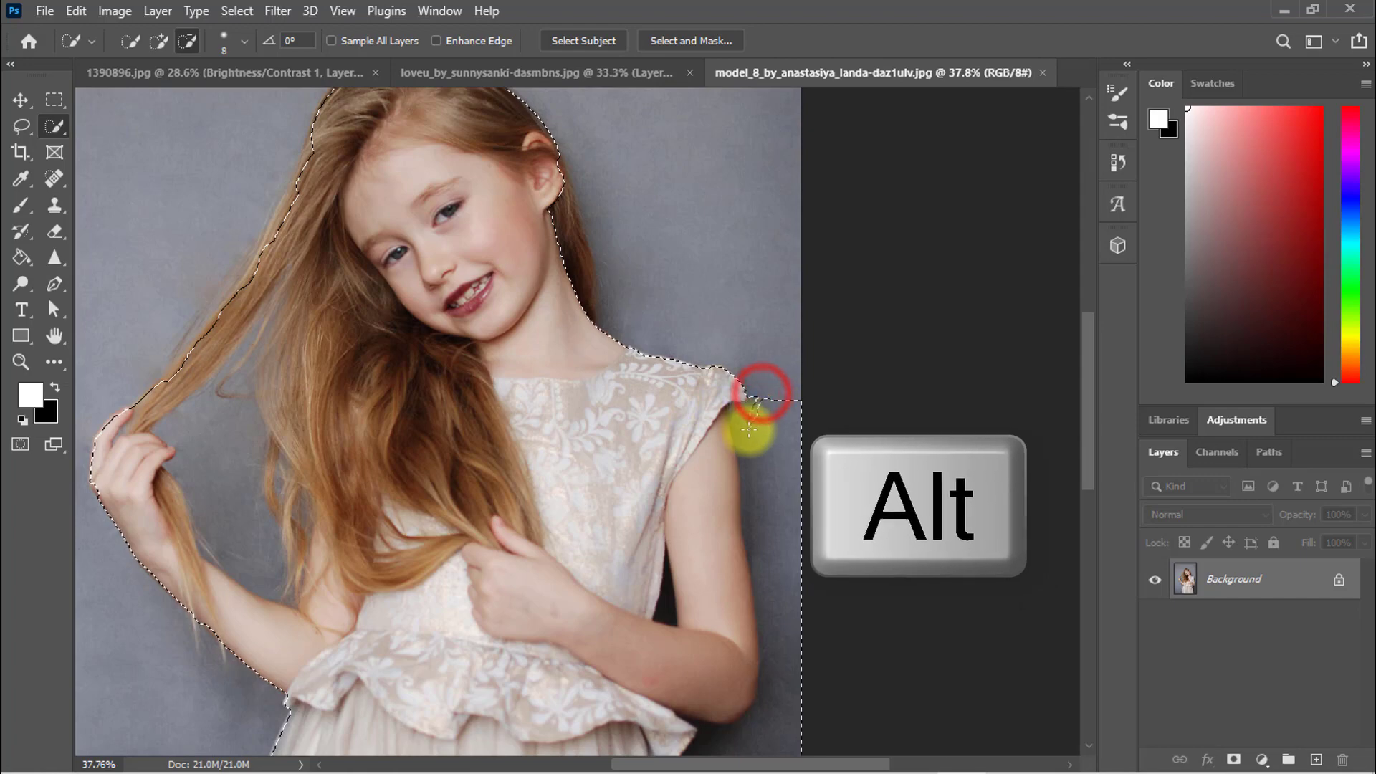
drag(749, 428, 764, 654)
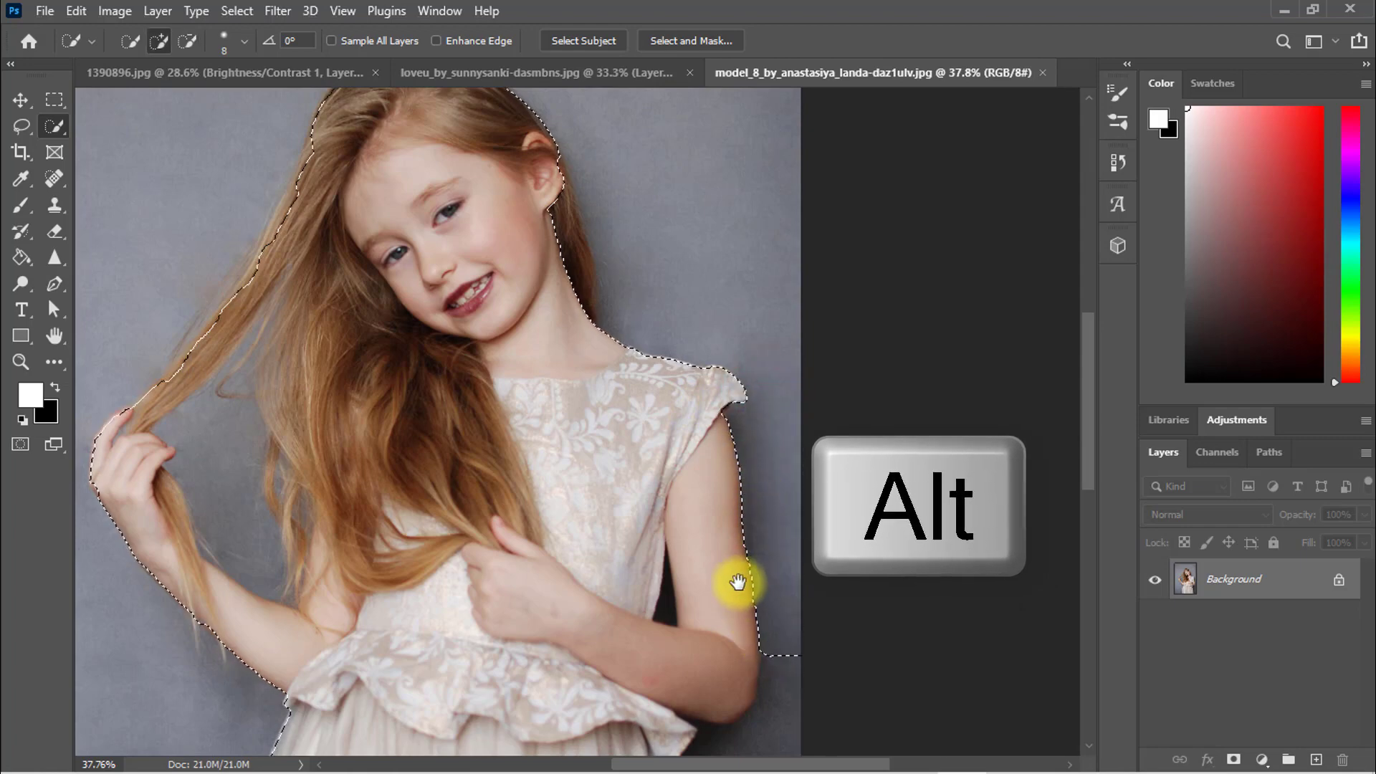
drag(738, 582, 728, 372)
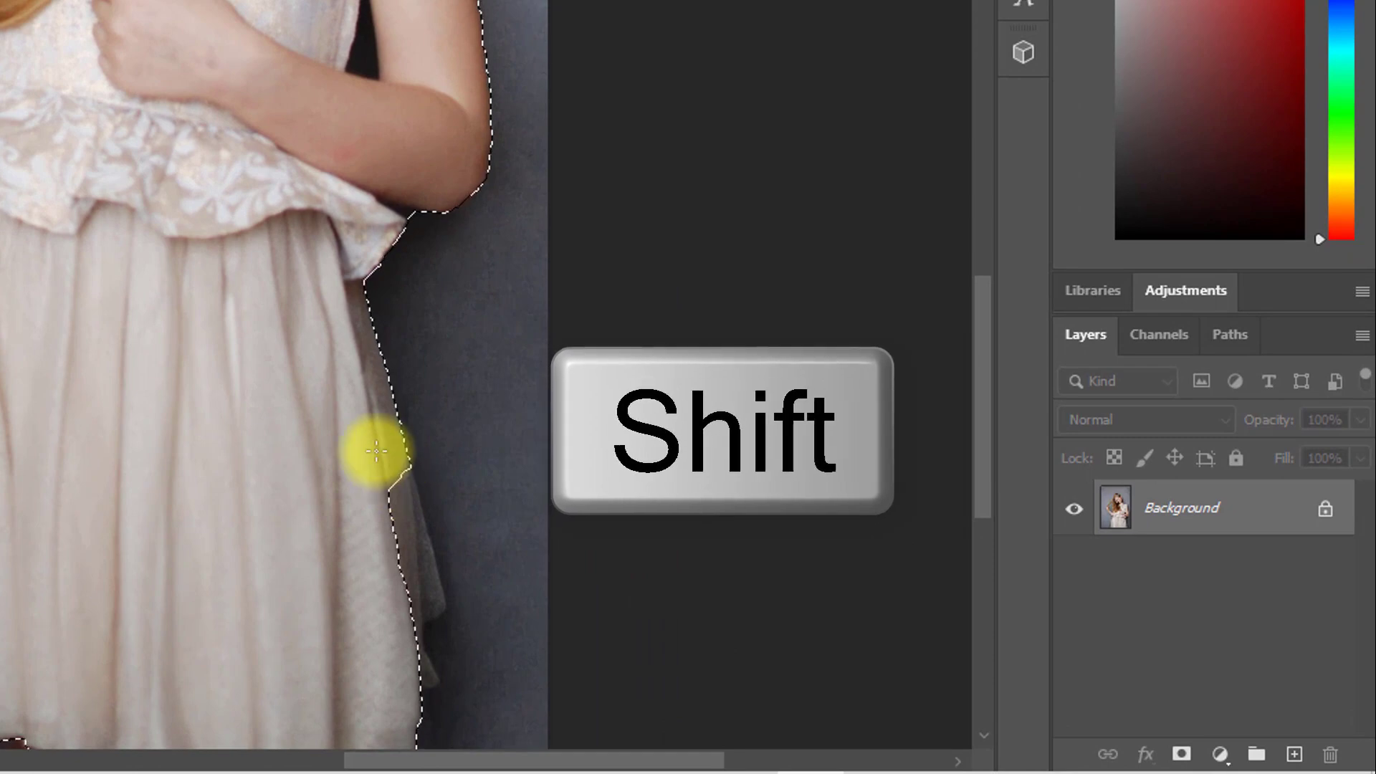
drag(391, 468, 411, 602)
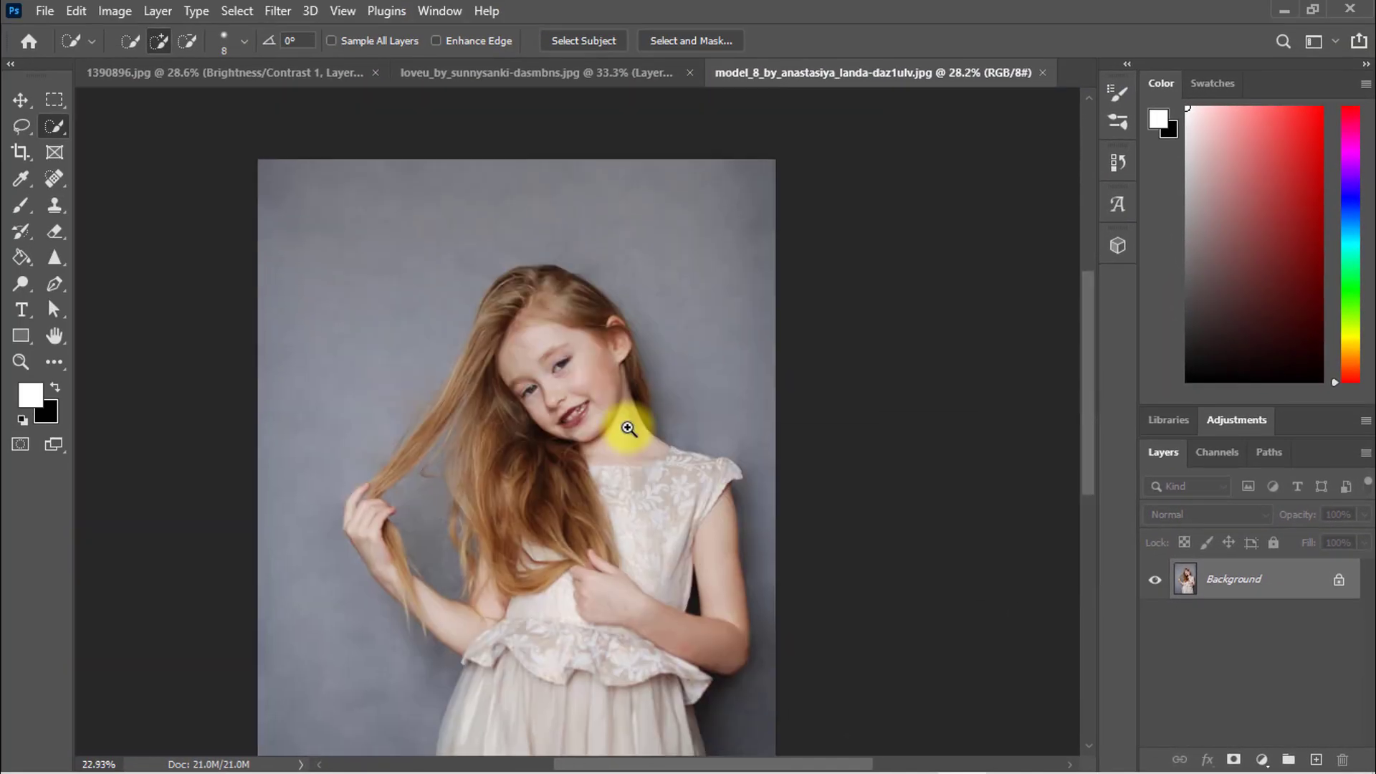
drag(628, 428, 625, 427)
drag(627, 506, 611, 420)
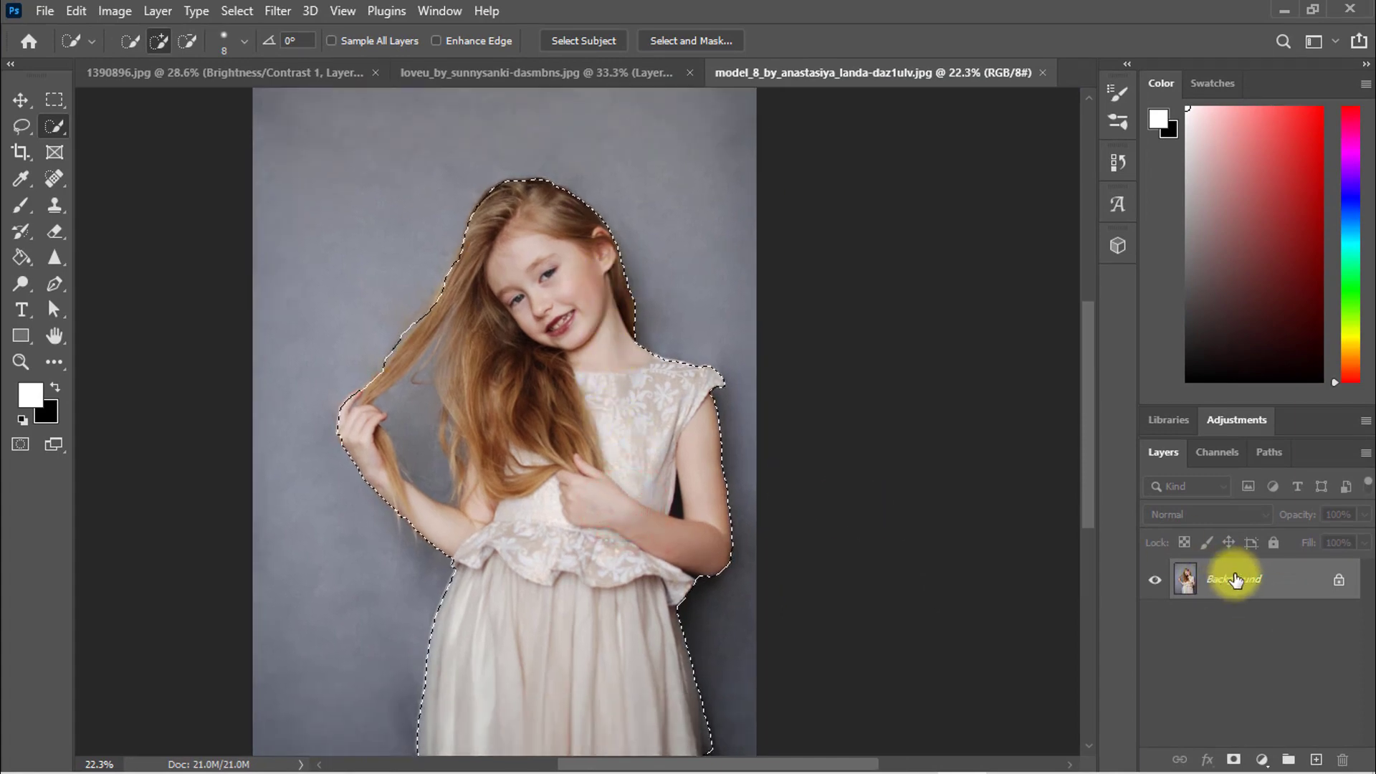
Copy the selected girl to a new layer, hide the Background layer, and convert the copy to a smart object.
key(ctrl+j)
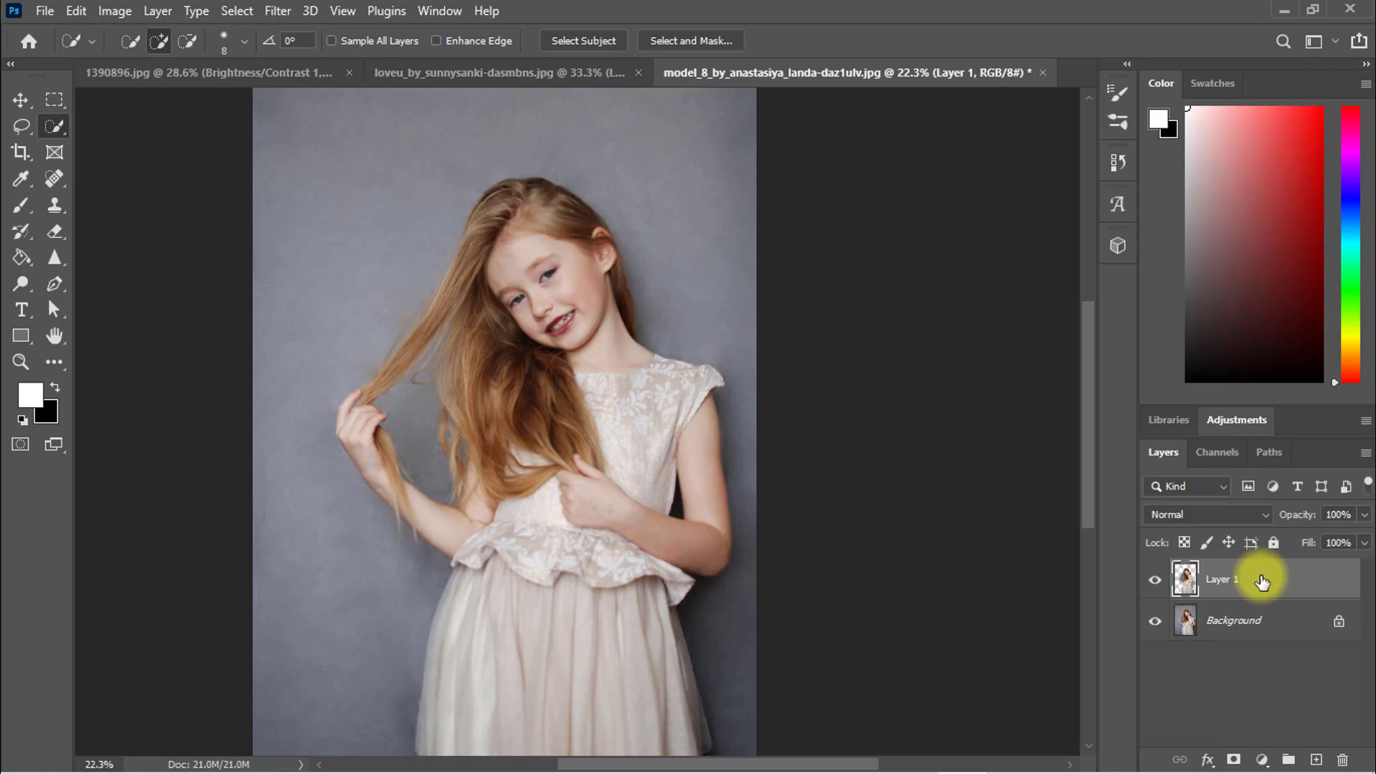
click(1154, 621)
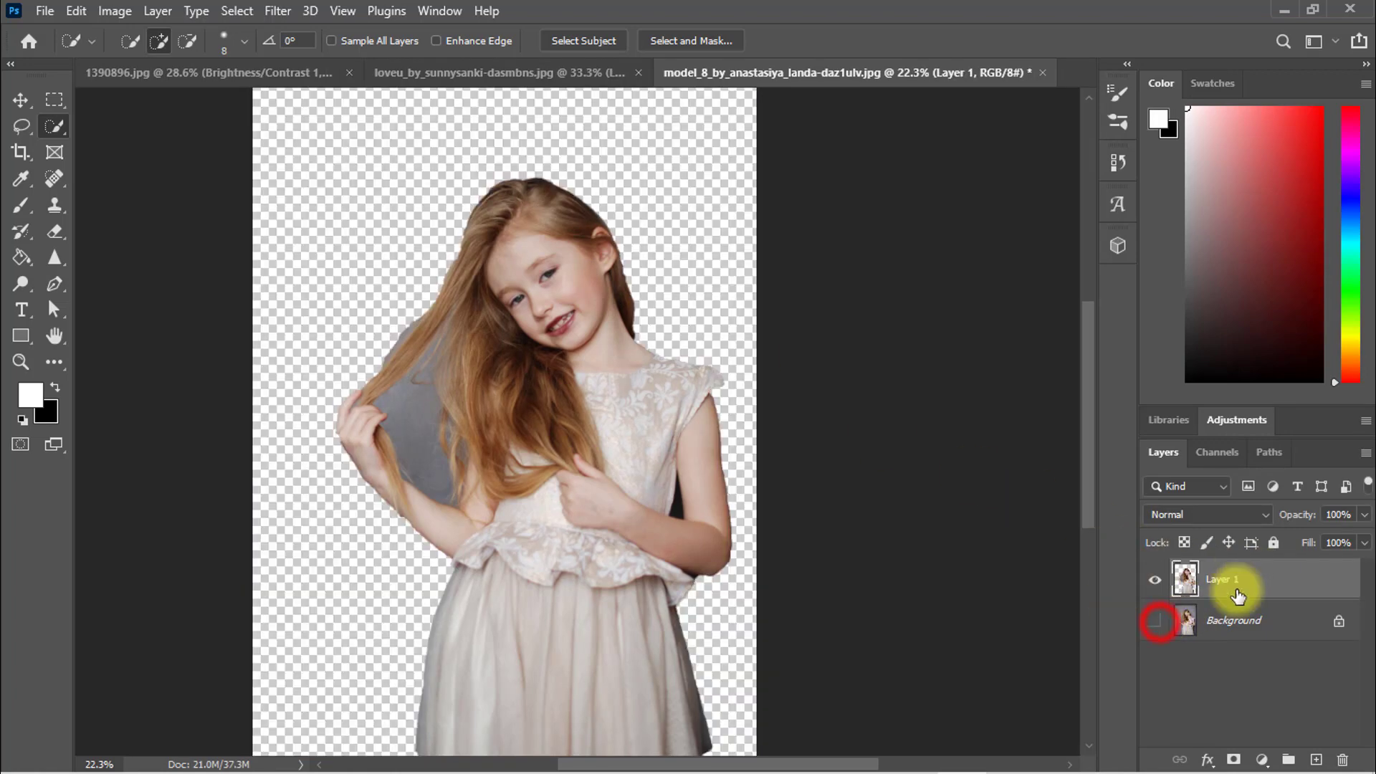
right_click(1237, 584)
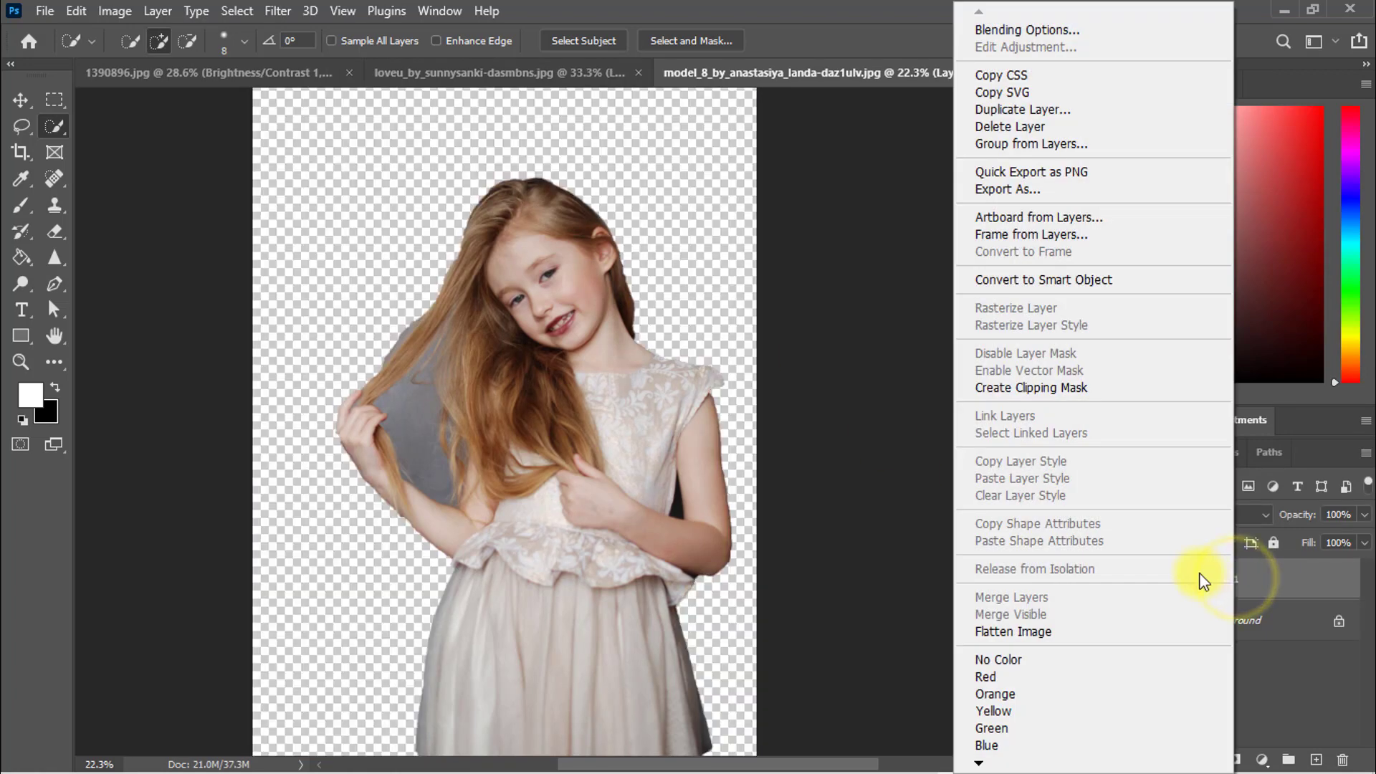
click(1029, 280)
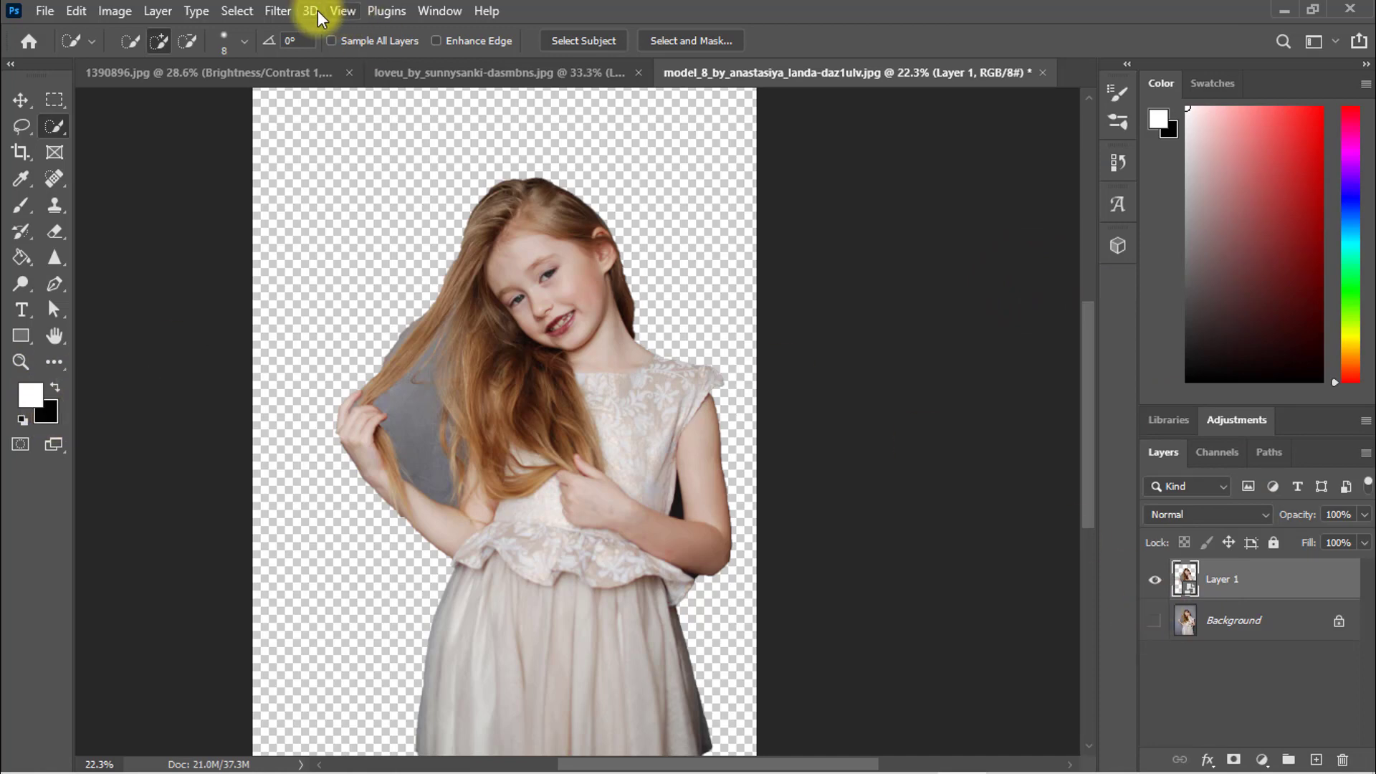
Apply the Filter Gallery's Photocopy sketch filter to the girl's layer with Detail 6 and Darkness 40.
click(276, 10)
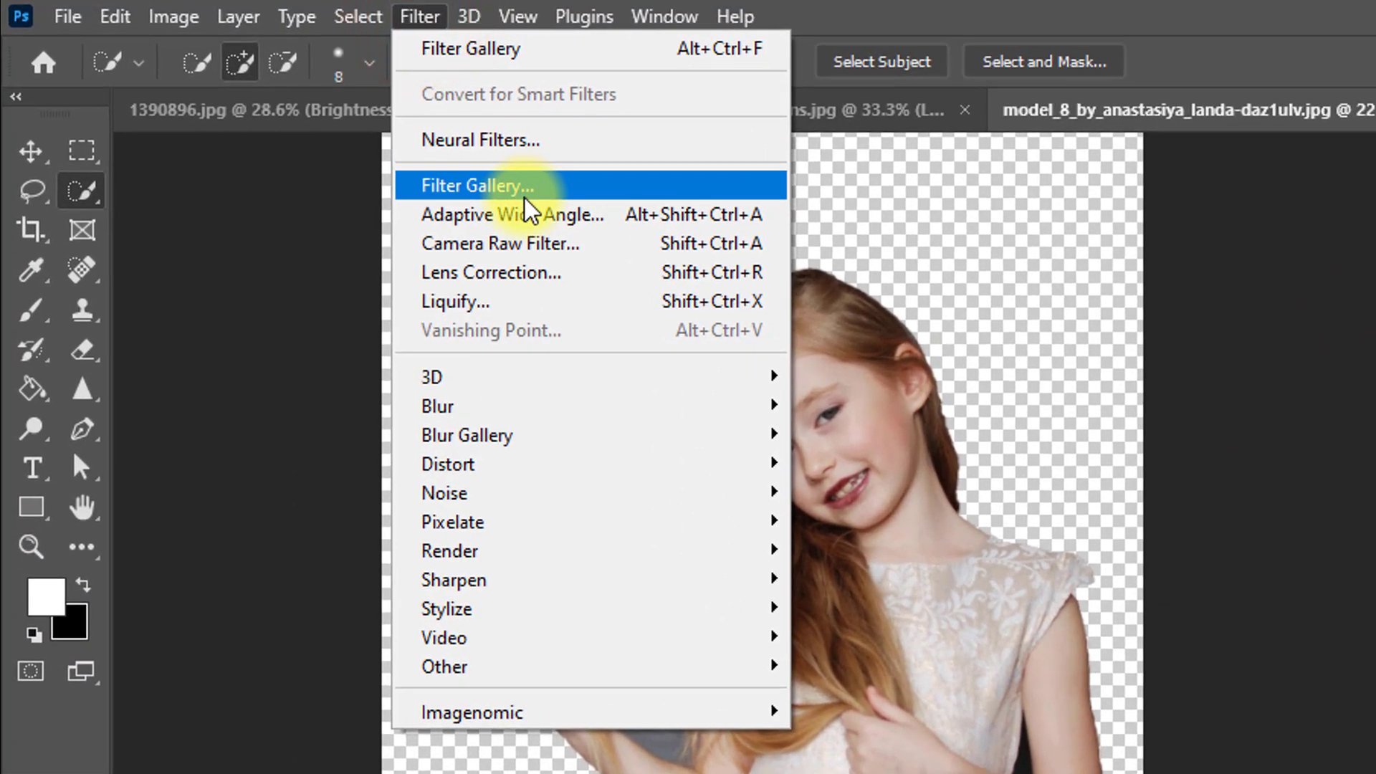
click(477, 187)
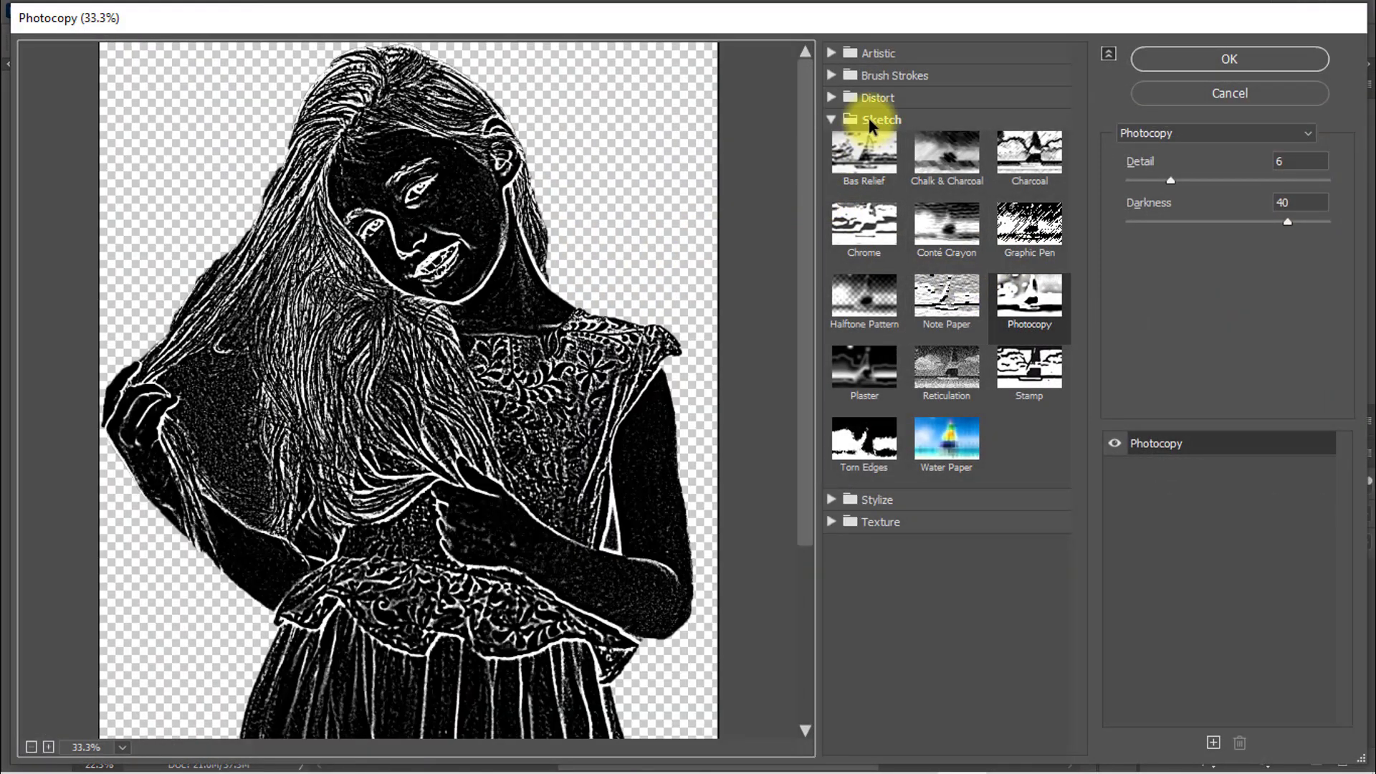
click(872, 121)
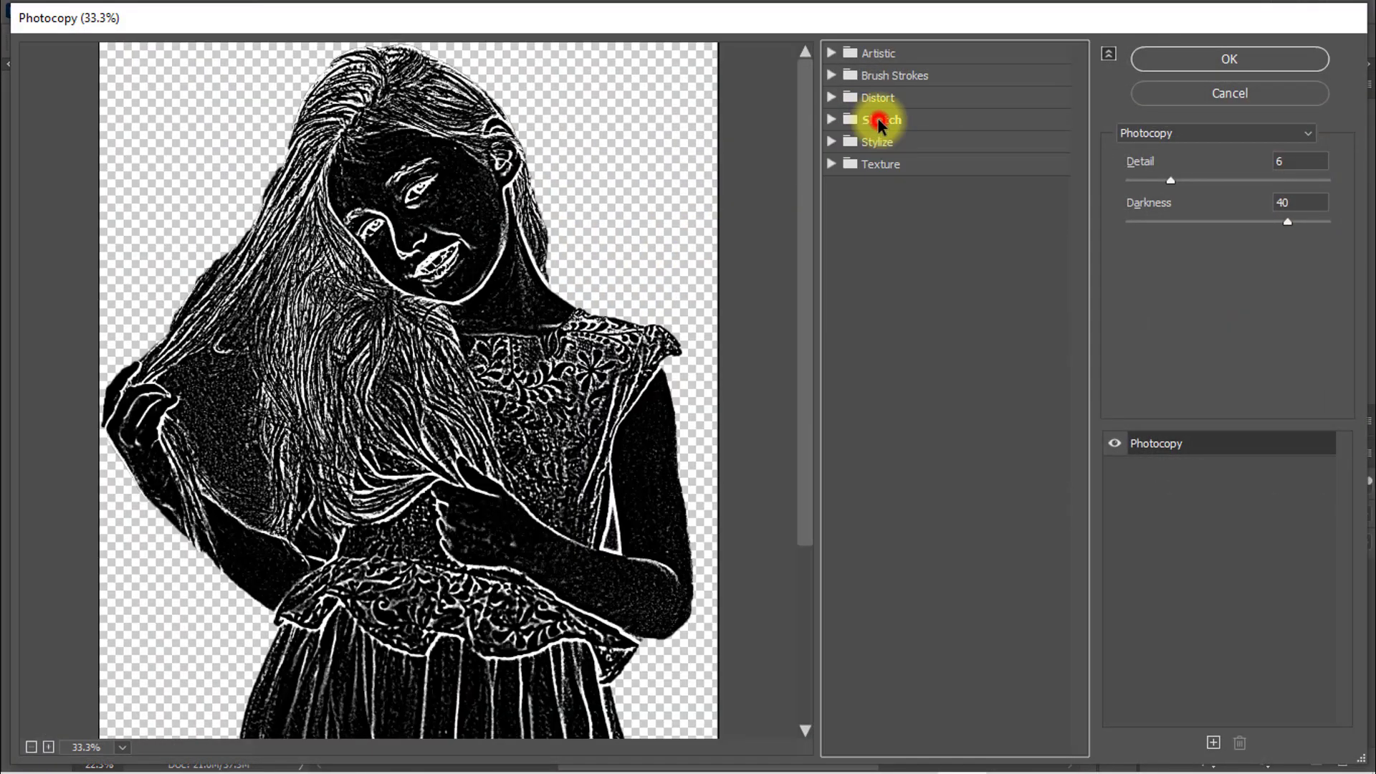
click(880, 119)
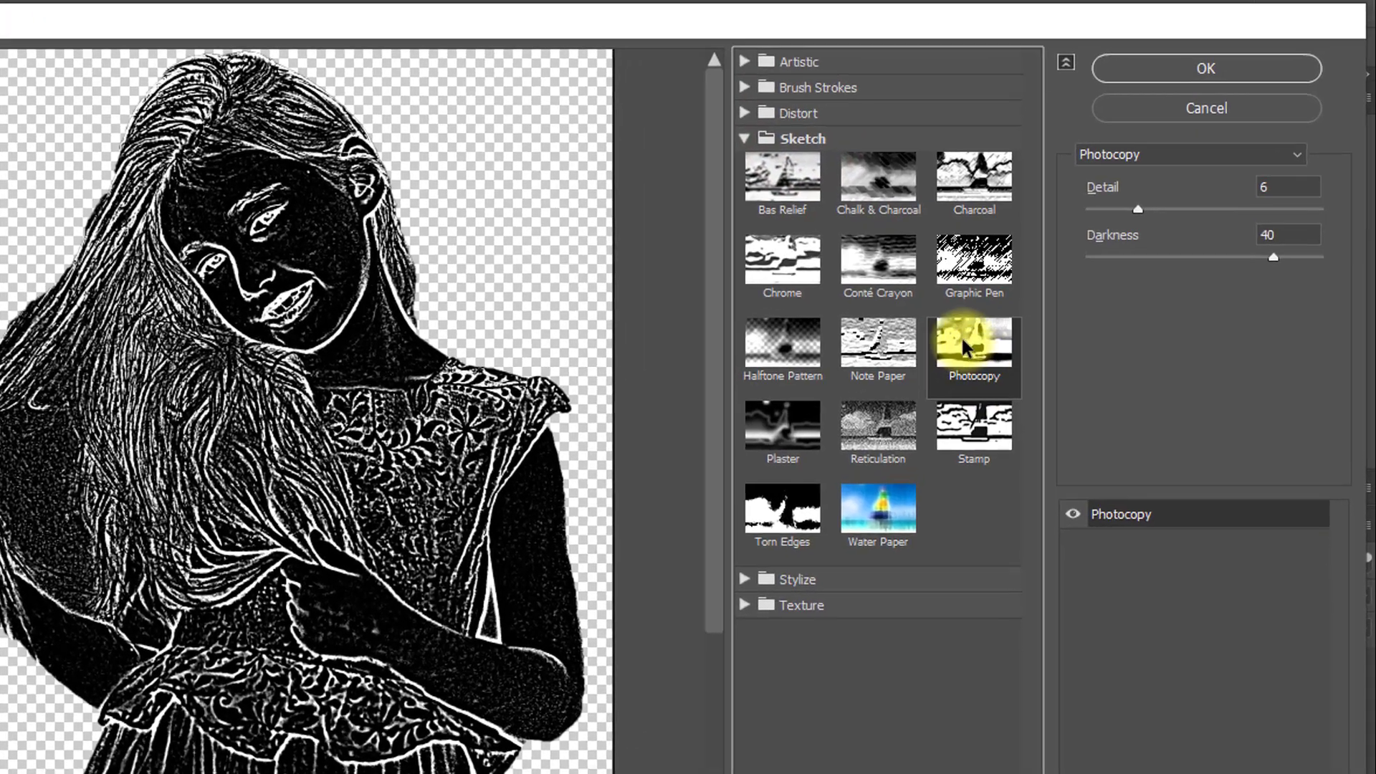
click(1024, 294)
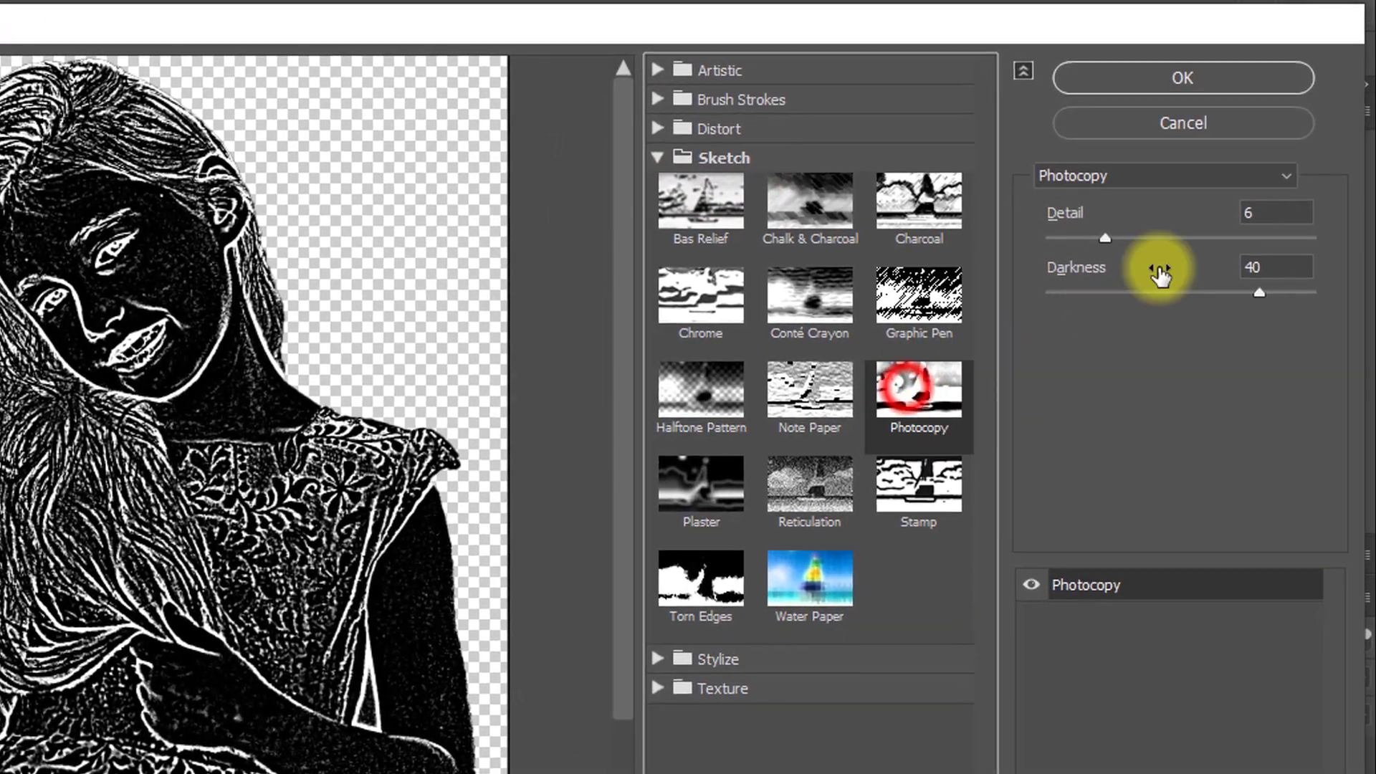
click(1269, 213)
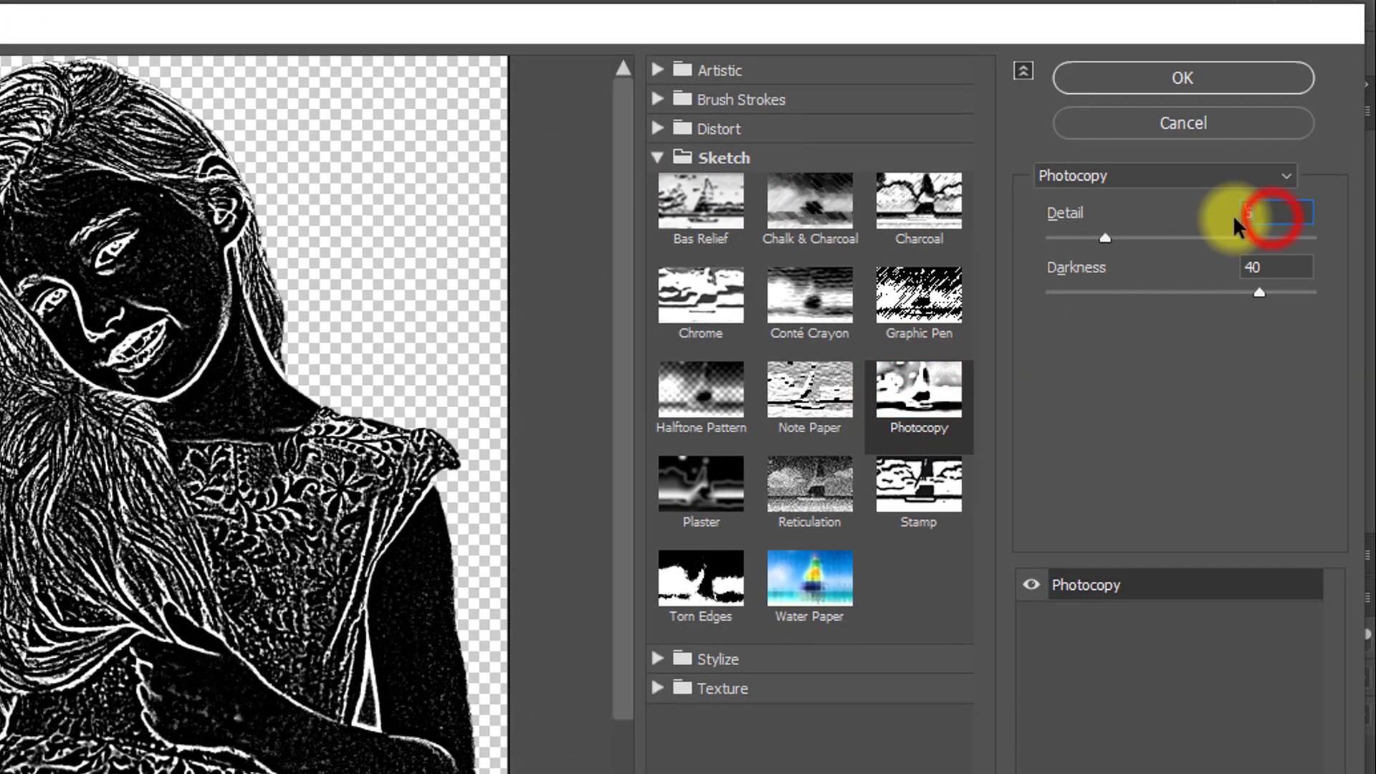
click(1267, 270)
click(1175, 74)
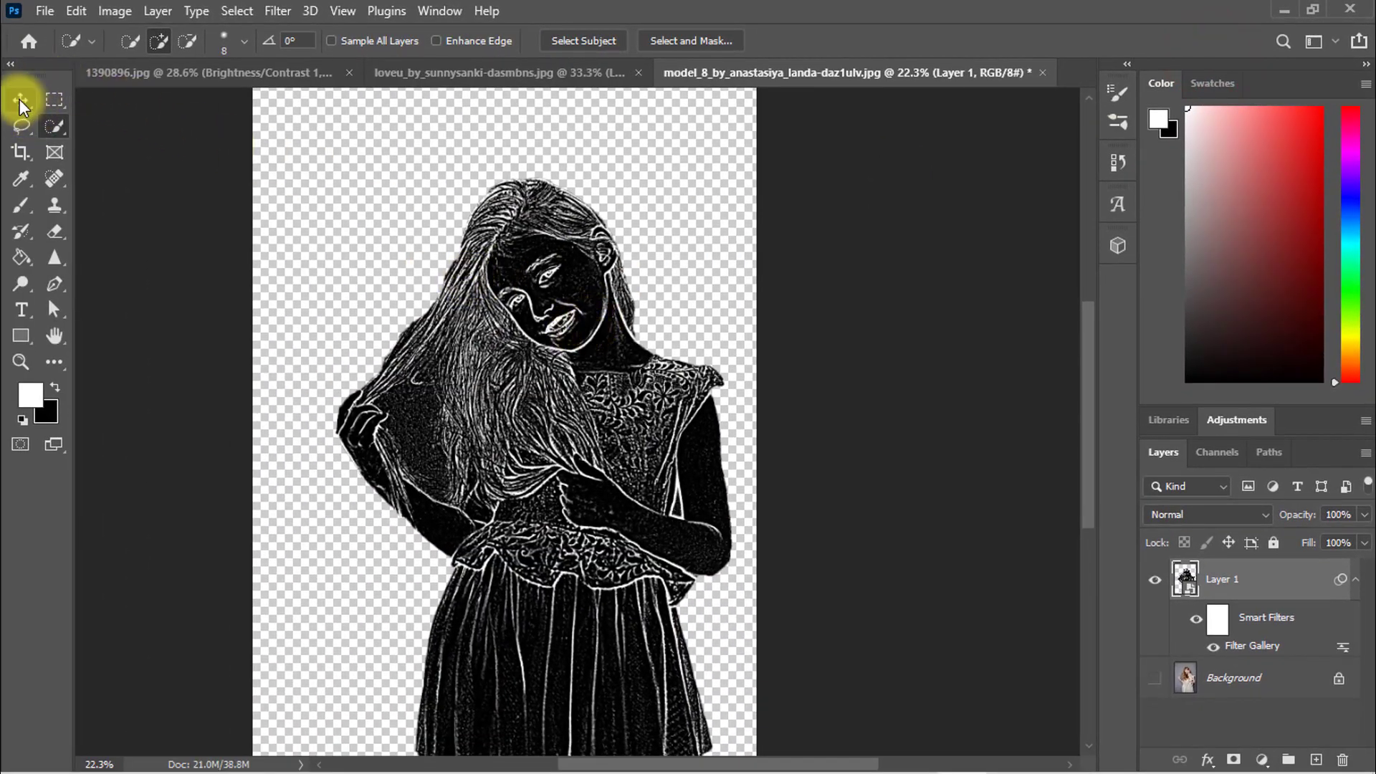
Bring the filtered girl into the 1390896.jpg chalkboard document, scale her down proportionally and place her head just below the board's upper edge.
click(20, 100)
drag(557, 363, 201, 79)
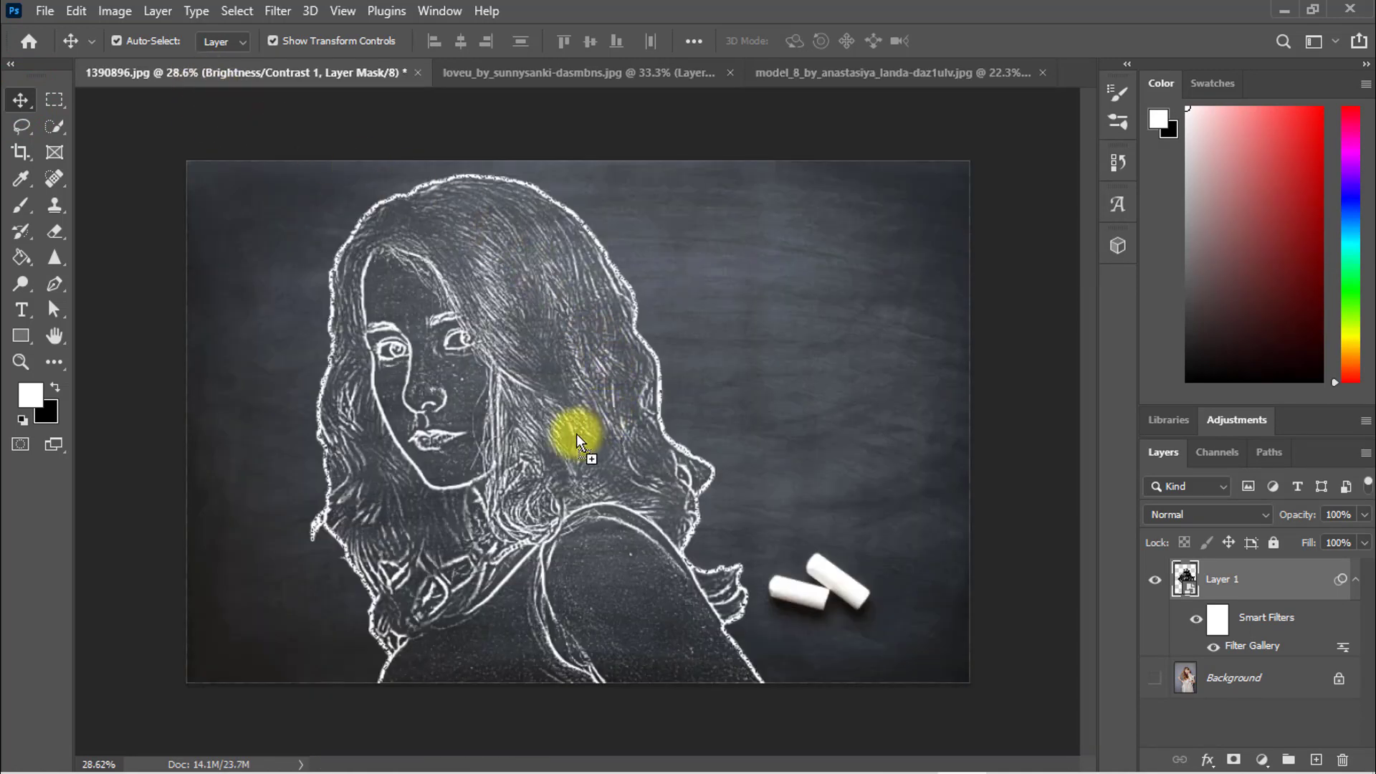
drag(536, 436, 539, 523)
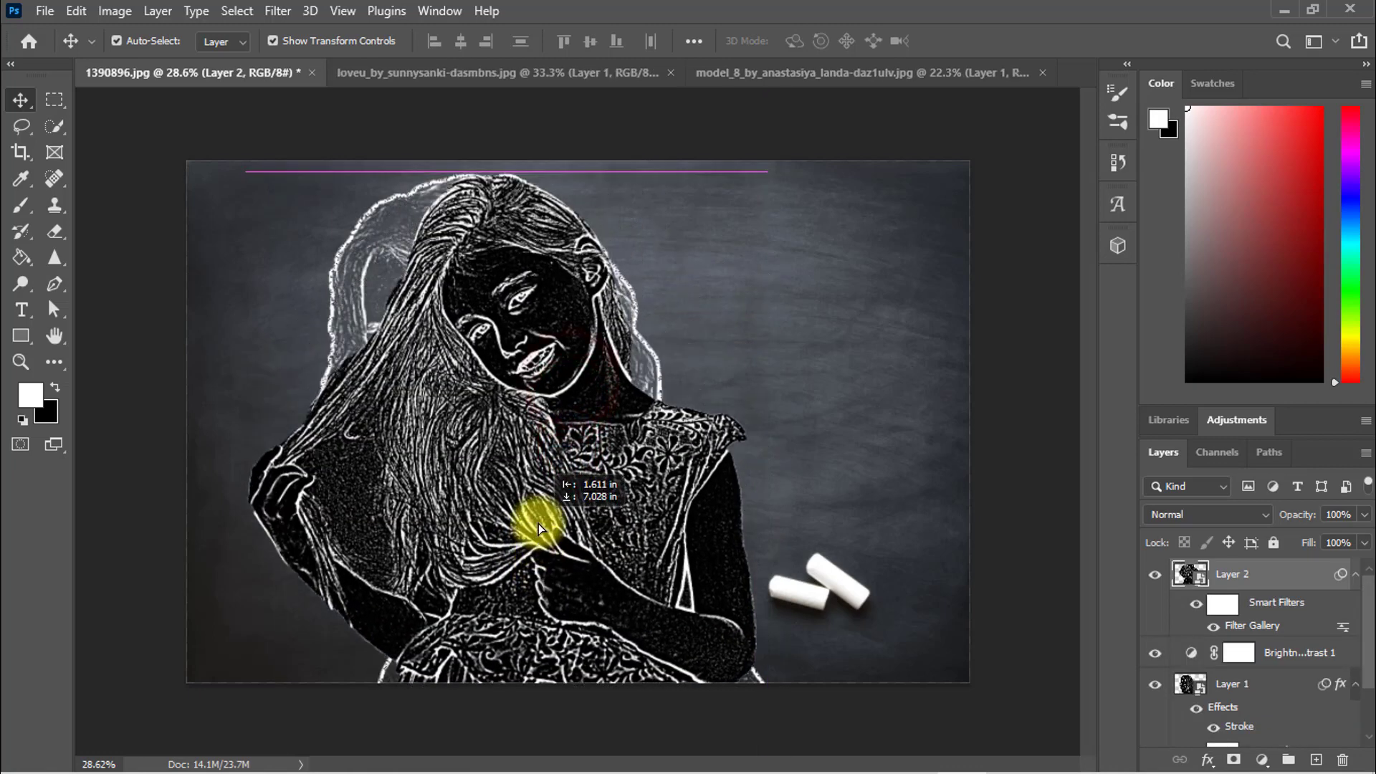
drag(755, 172, 630, 308)
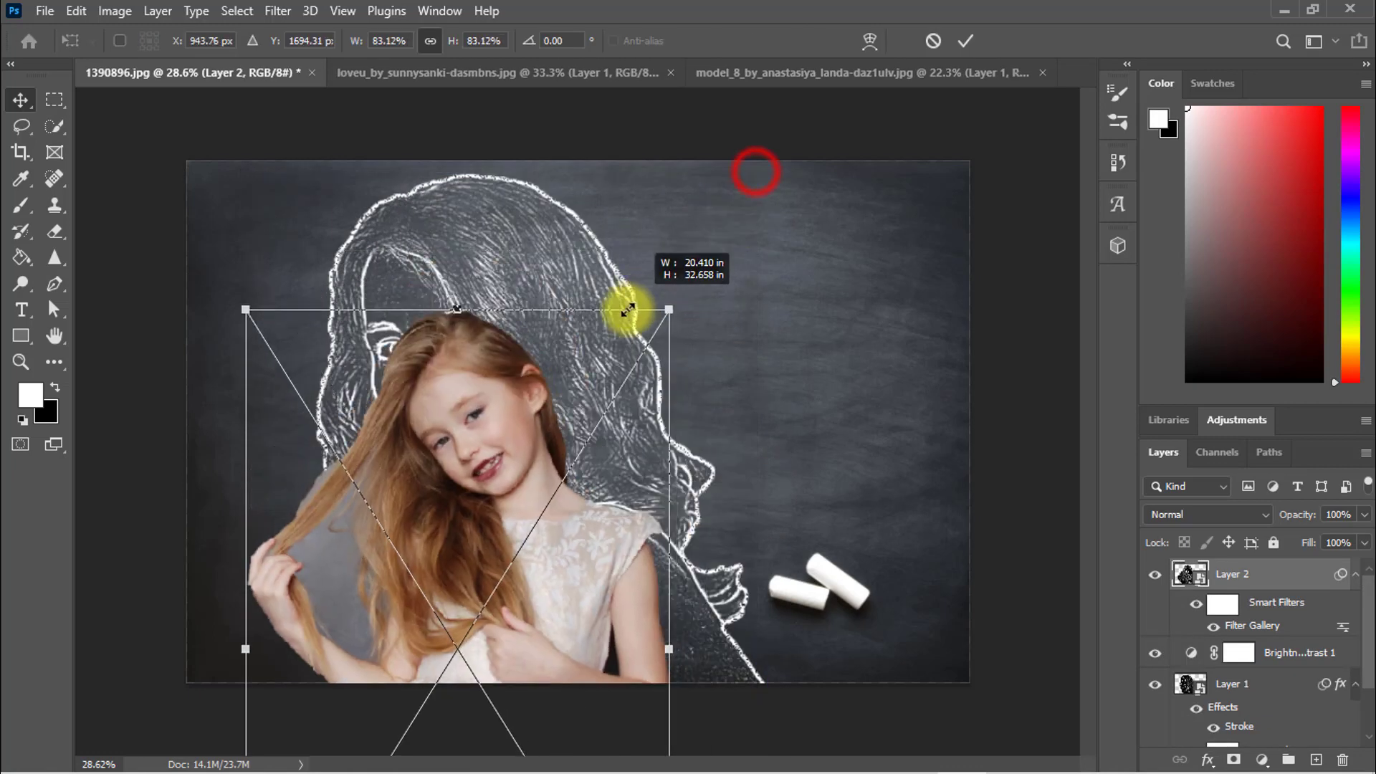
drag(586, 470, 651, 279)
key(Return)
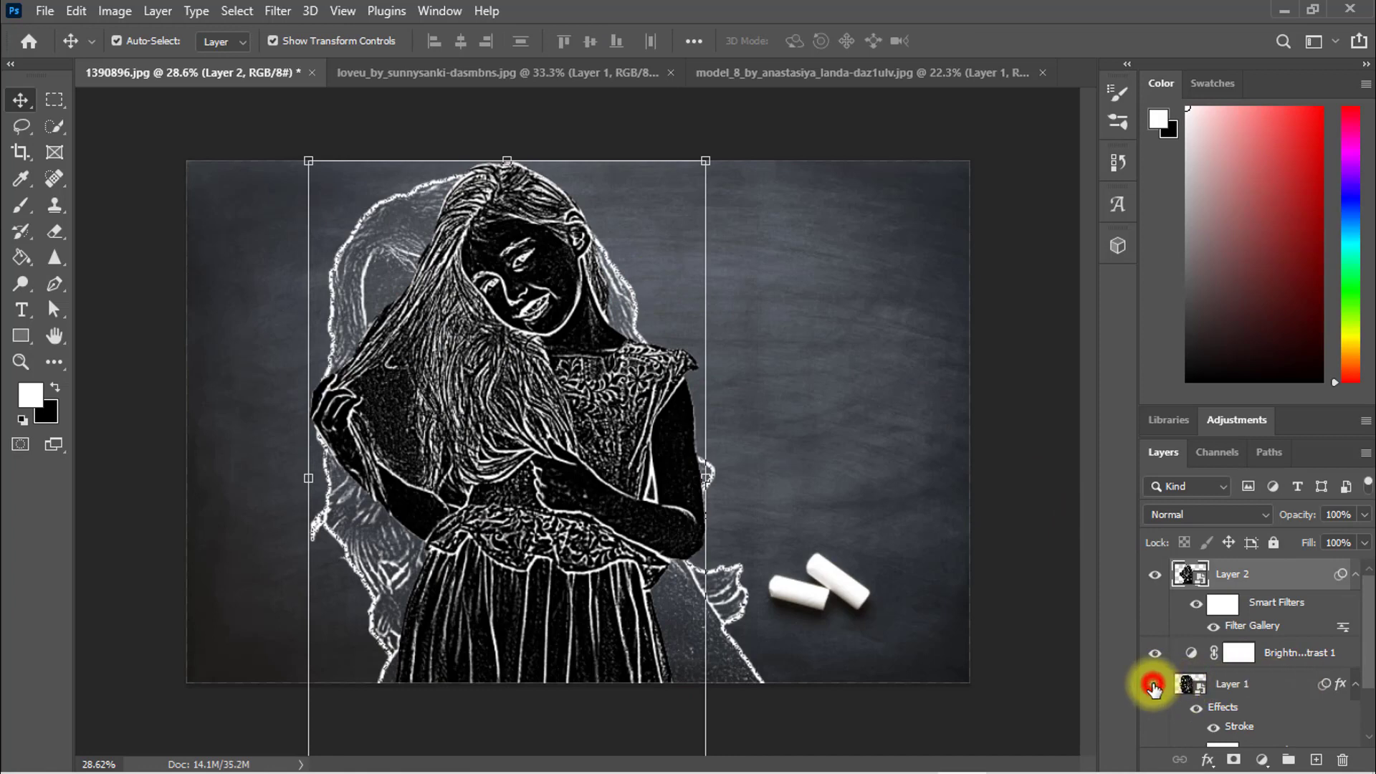
Hide the woman's sketch layer and set the girl's layer to the Screen blend mode.
click(1153, 687)
click(1153, 686)
click(1154, 687)
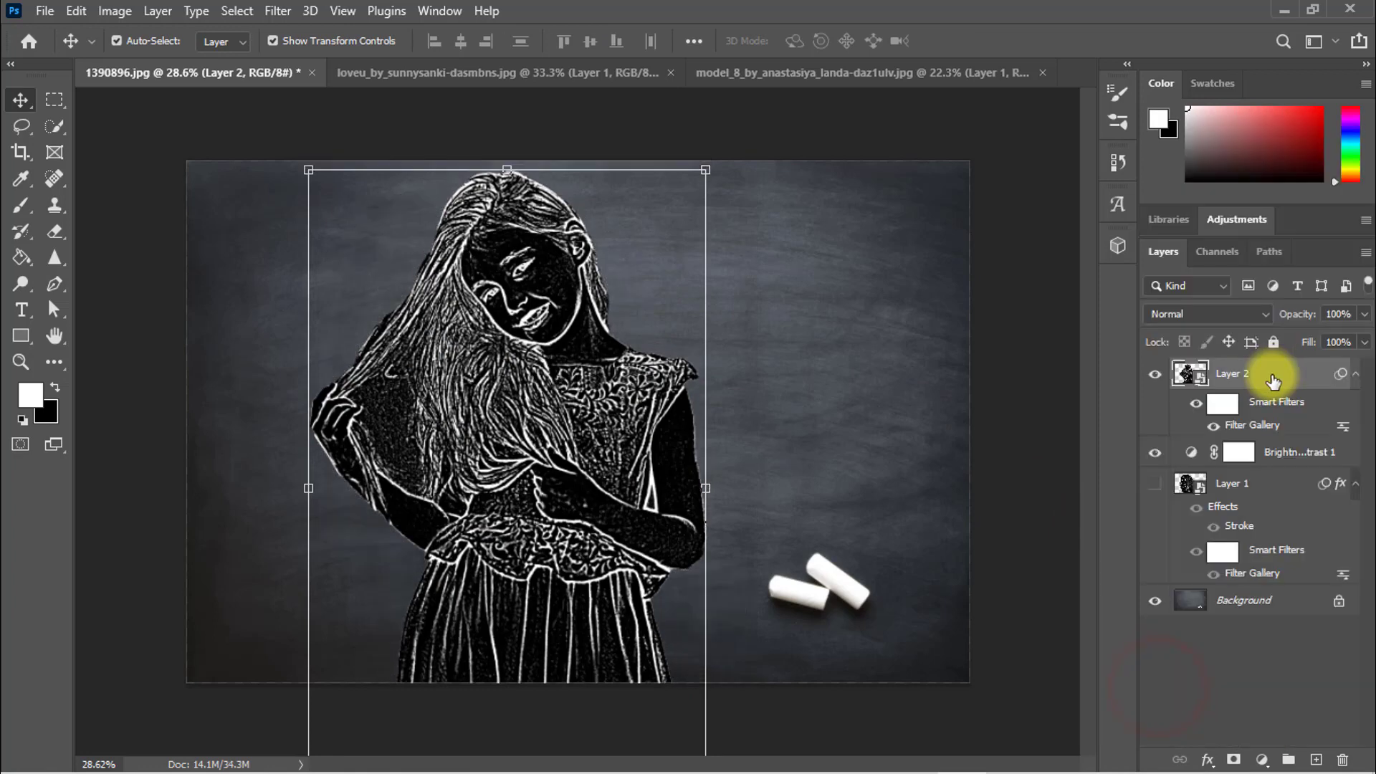
click(1178, 312)
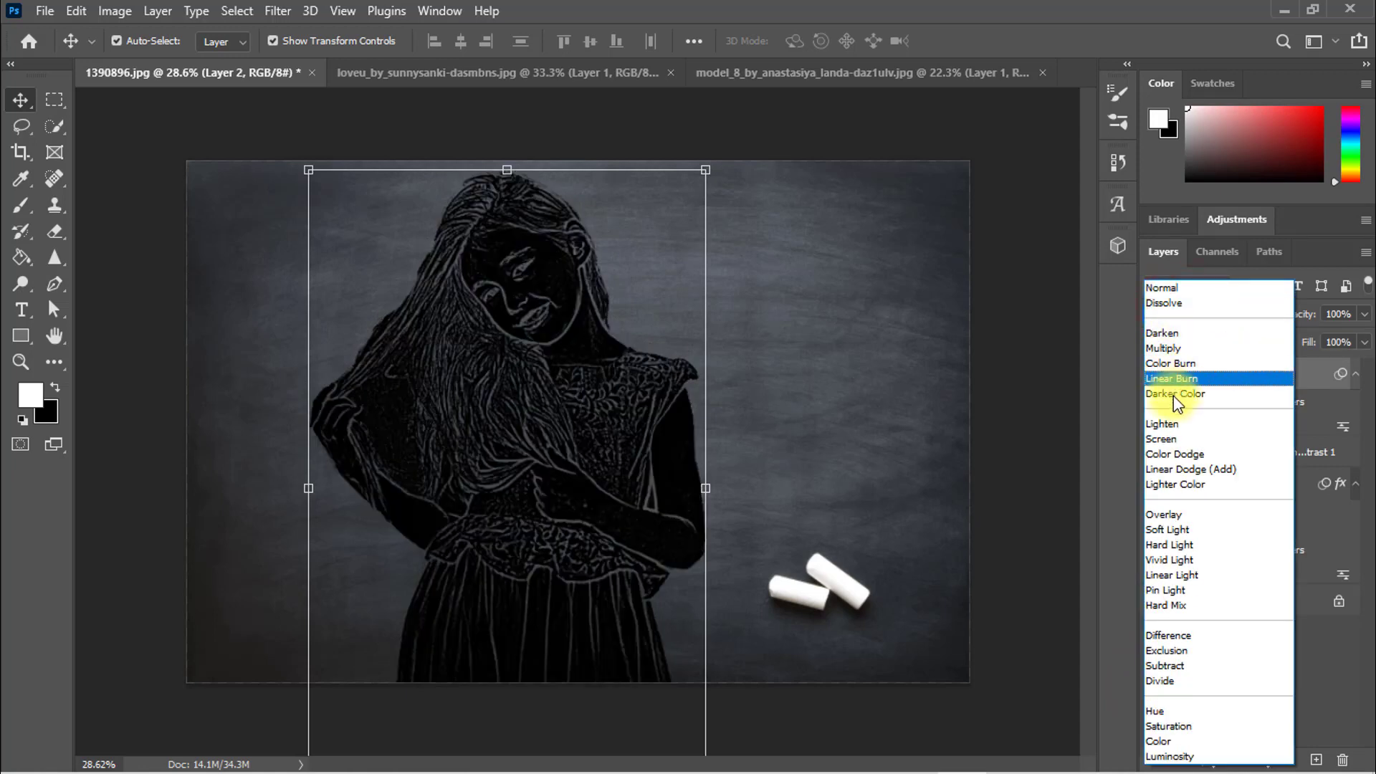
click(1172, 438)
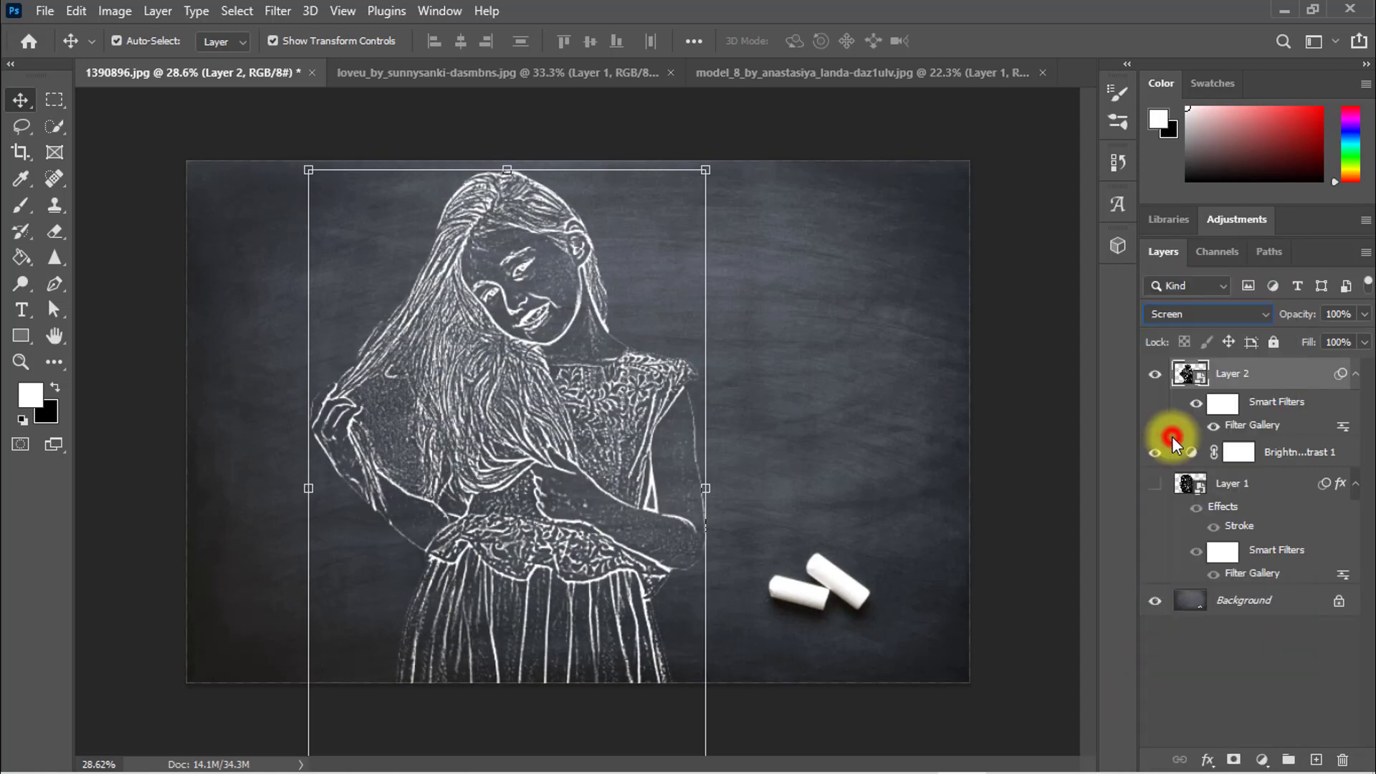
Add a white Stroke to the girl's layer with size 12 px, position Inside, blend mode Dissolve and opacity 80%.
right_click(1242, 374)
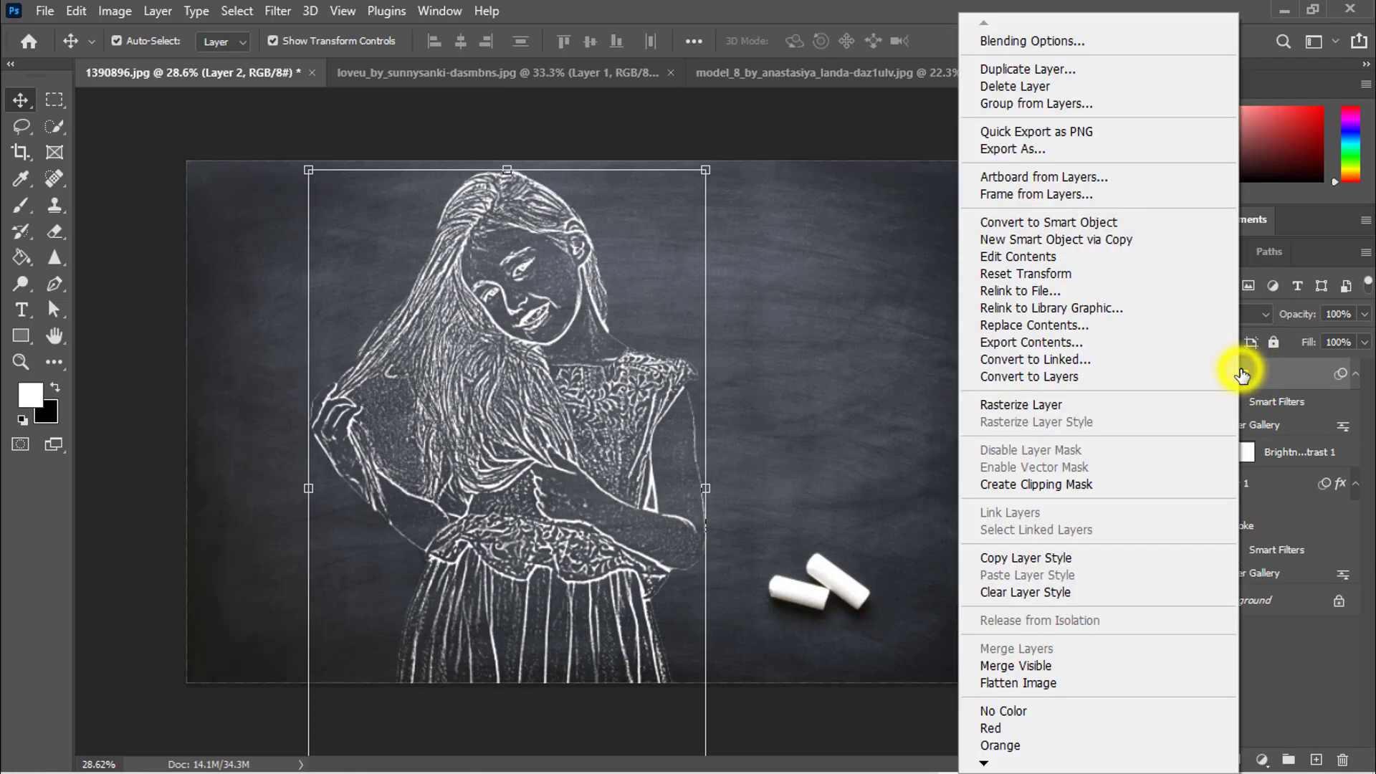
click(1017, 43)
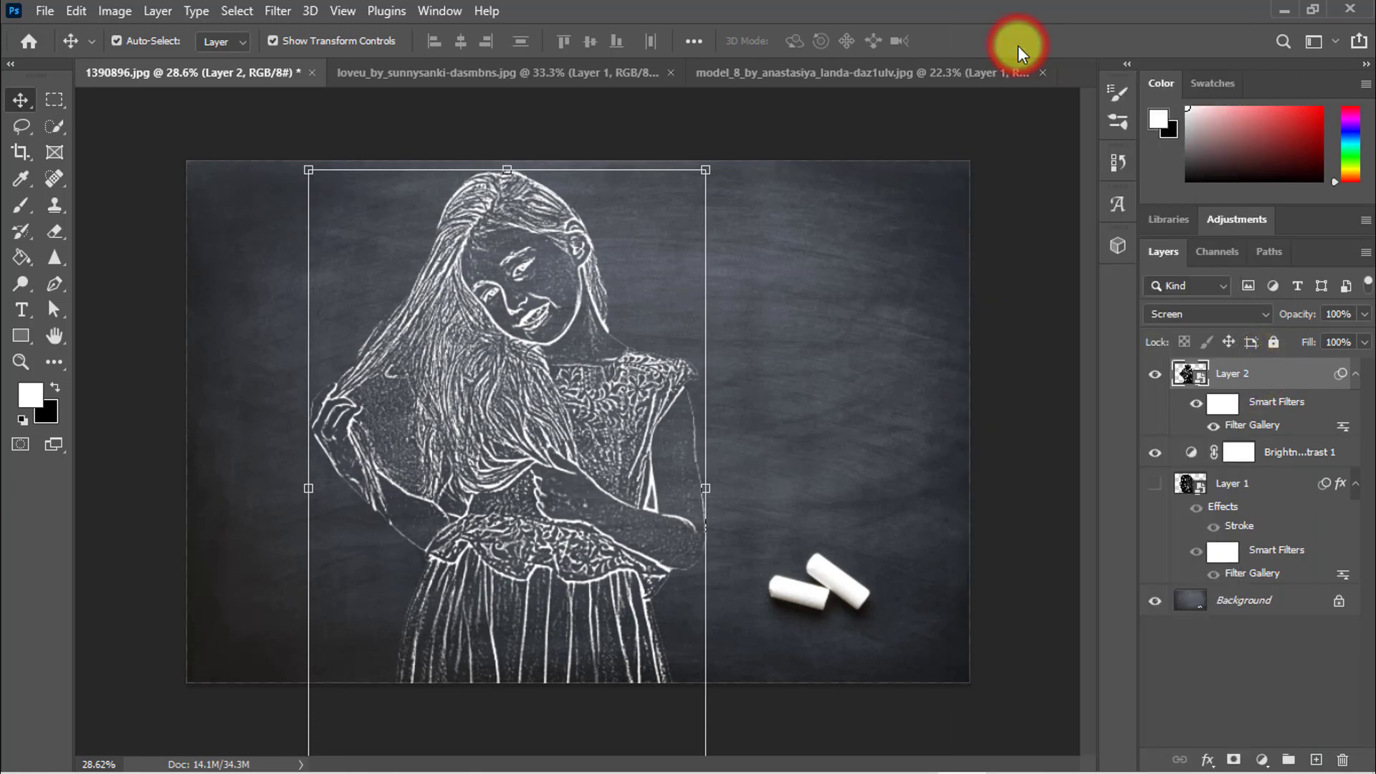
click(614, 279)
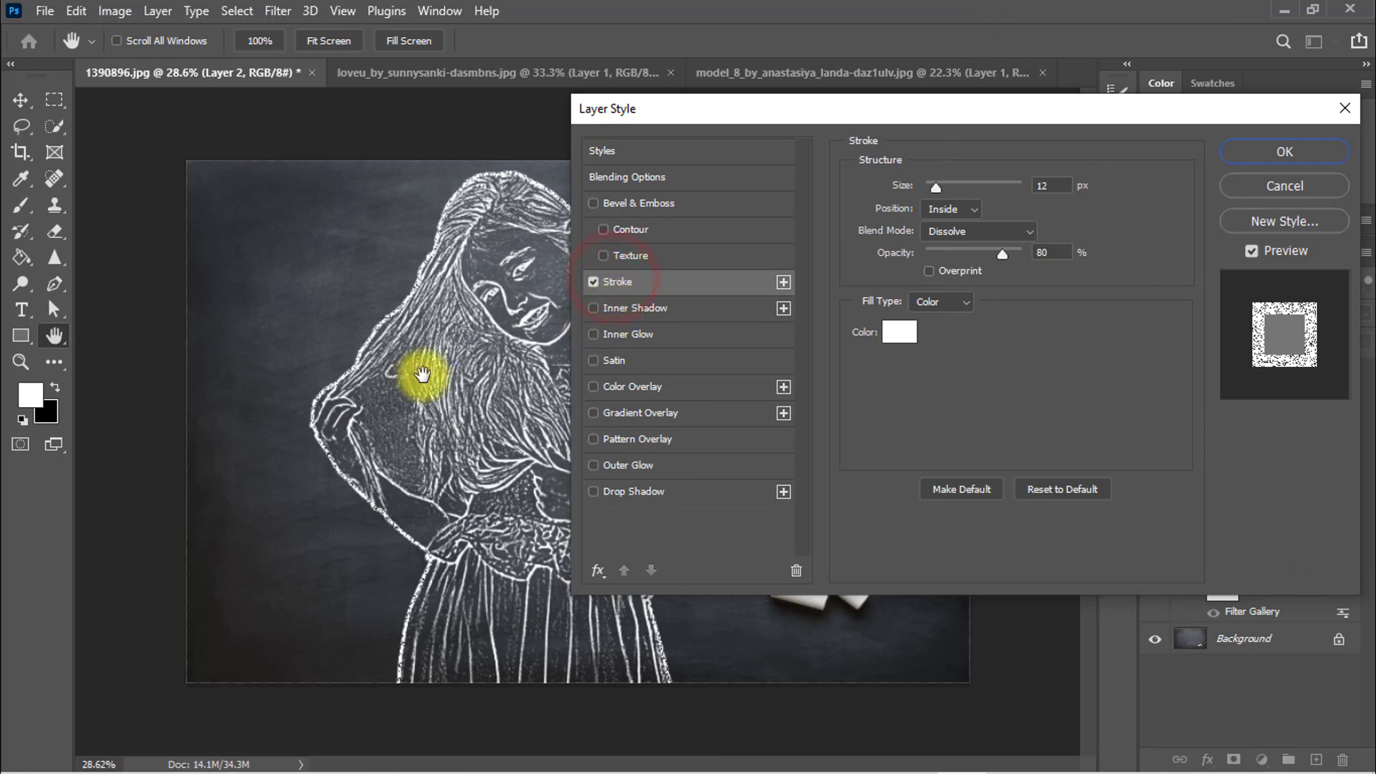
click(1056, 186)
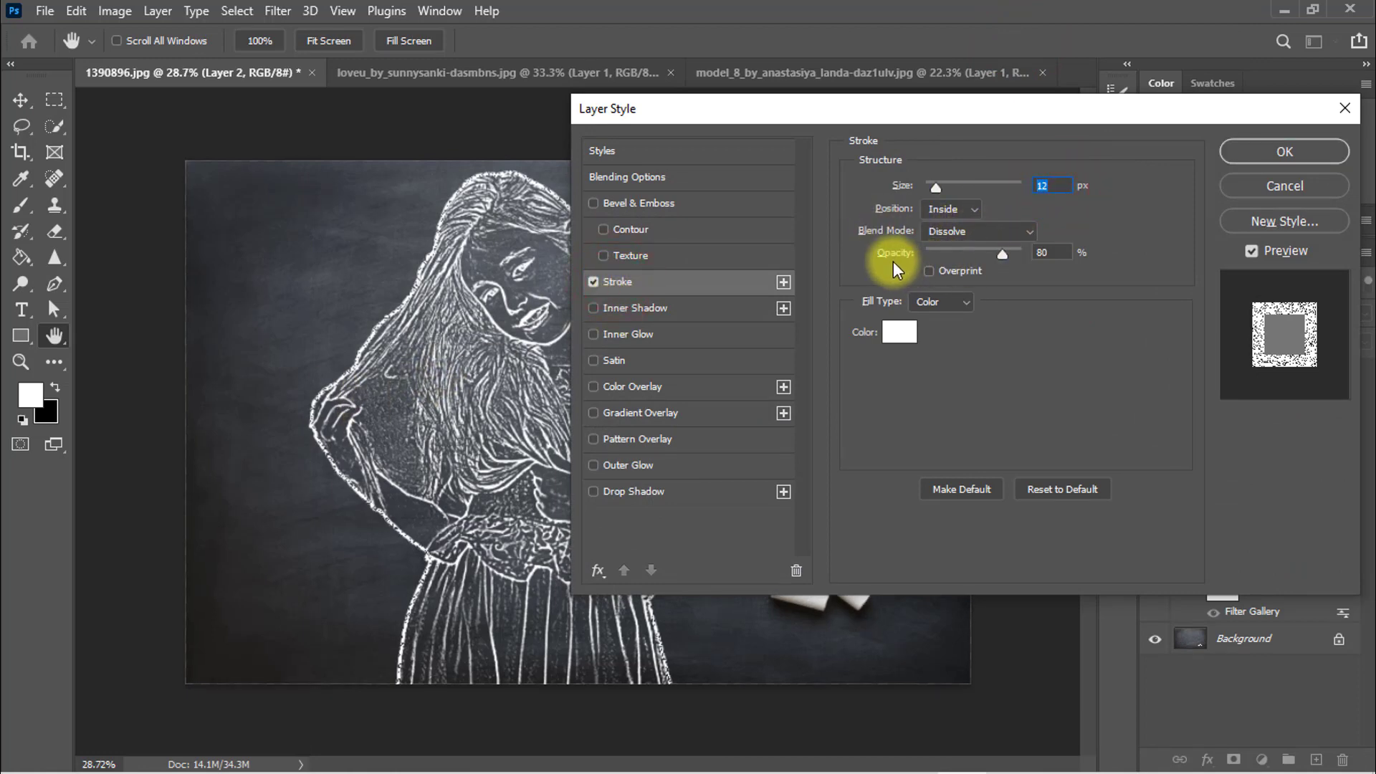
click(1055, 254)
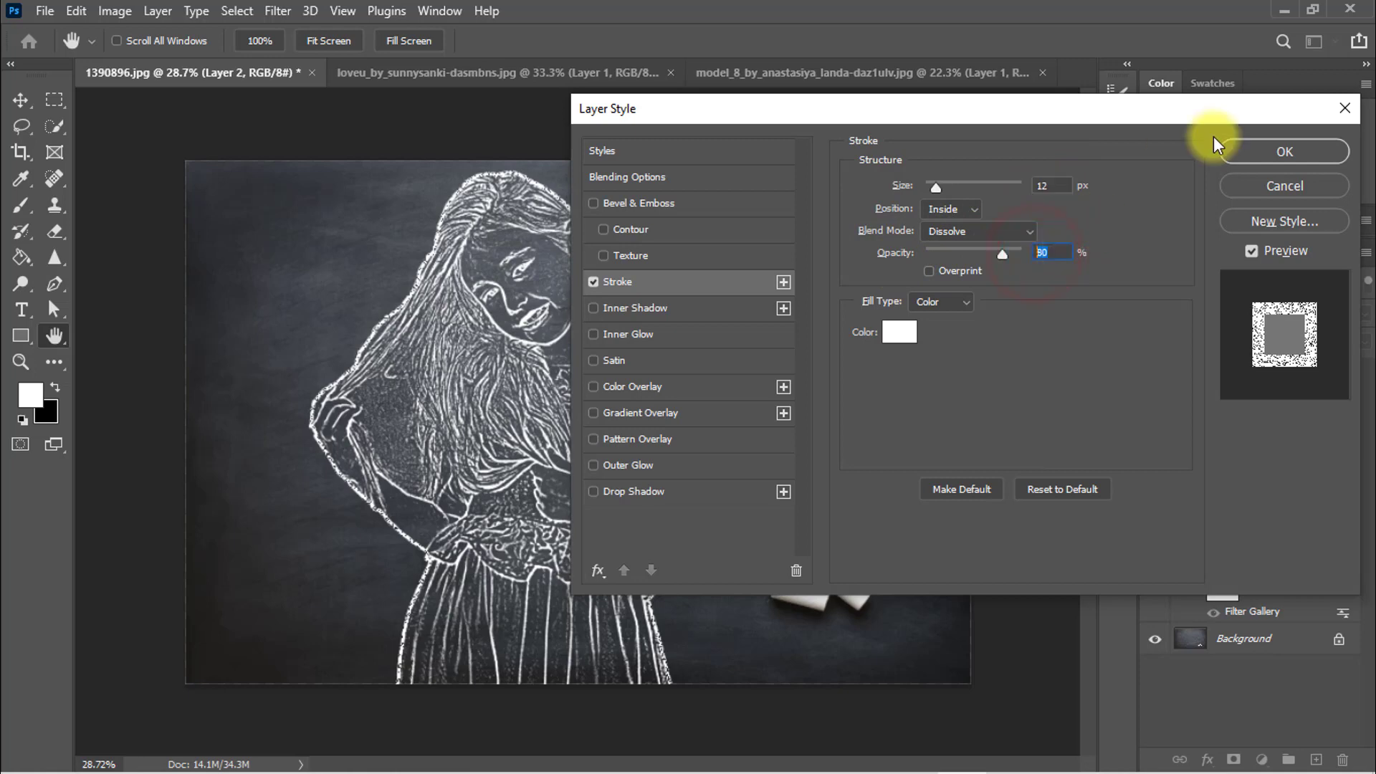
click(1267, 151)
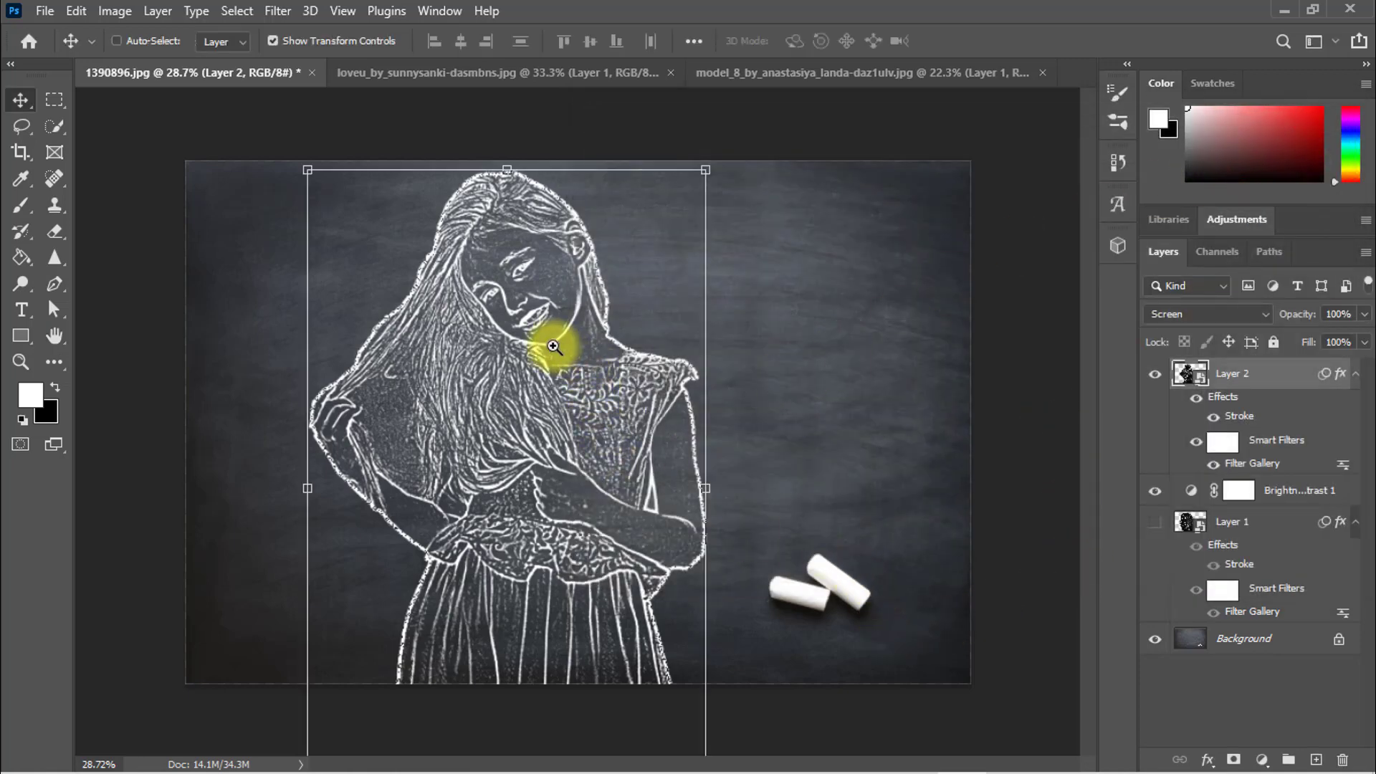
Compare the girl's and the woman's chalk drawings by toggling the visibility of their layers.
drag(539, 330, 504, 335)
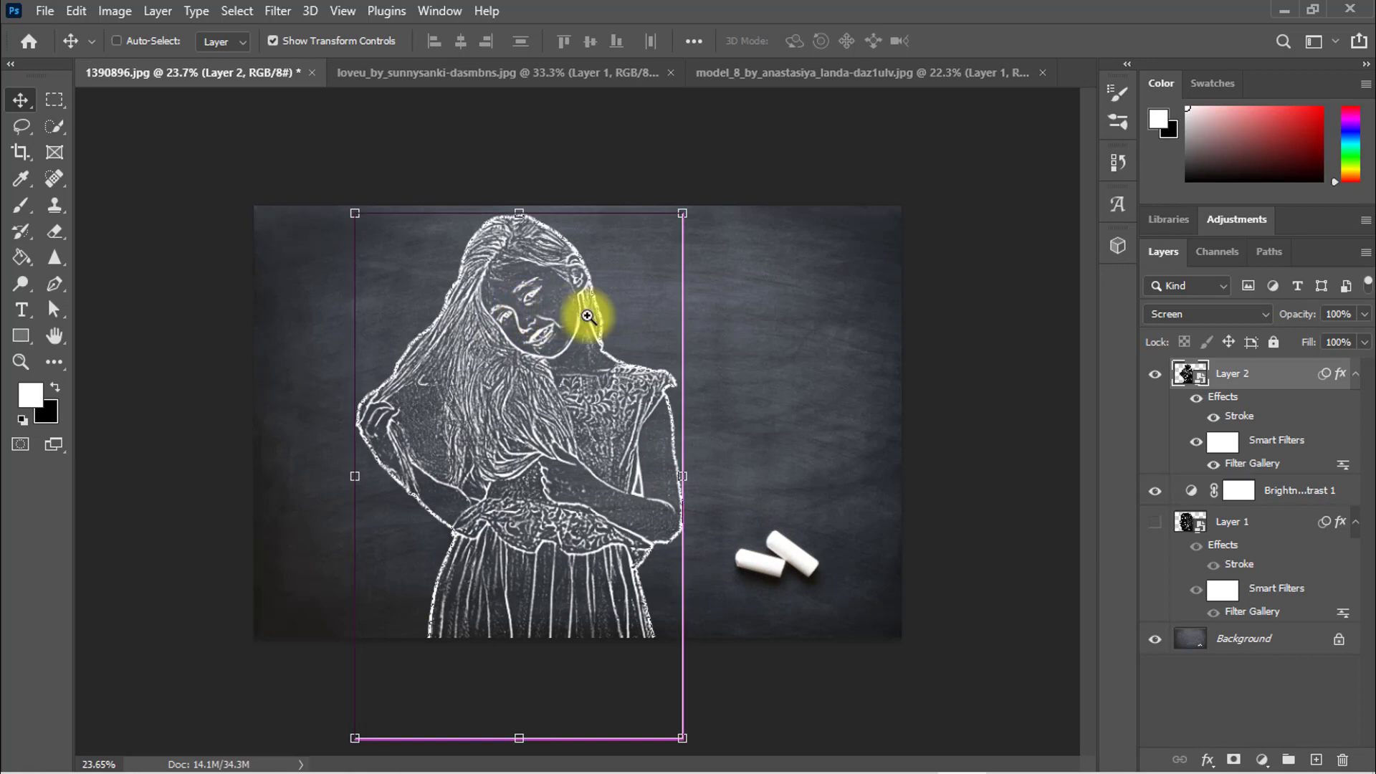
click(1155, 374)
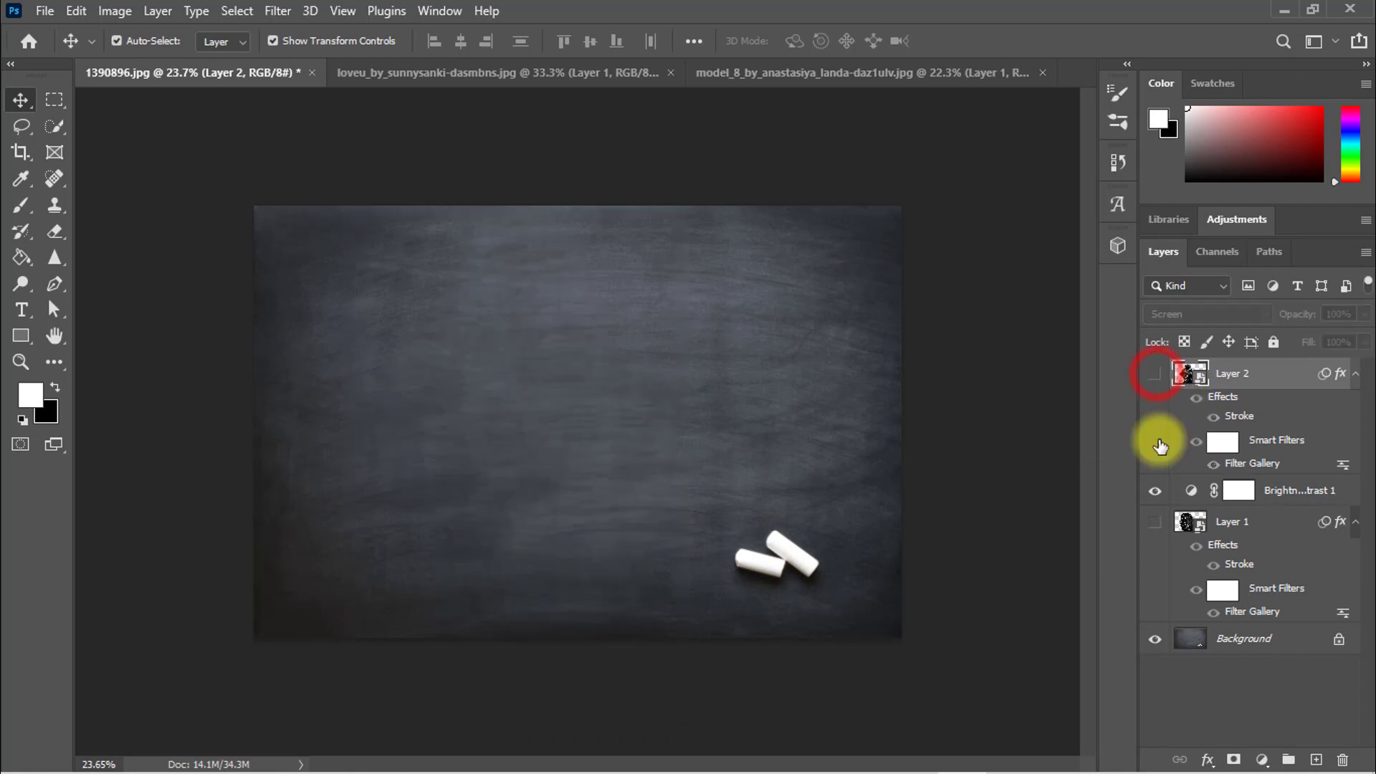
click(1154, 524)
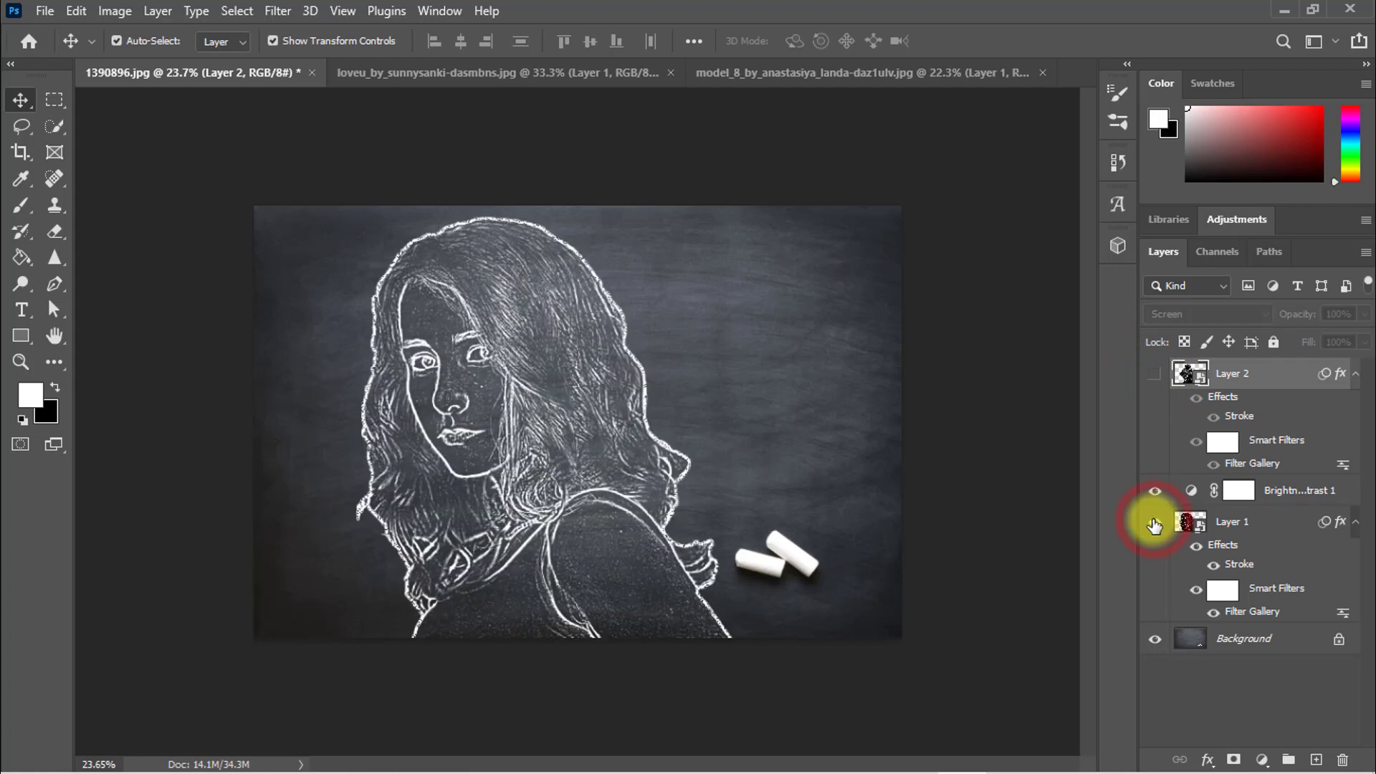
click(1154, 524)
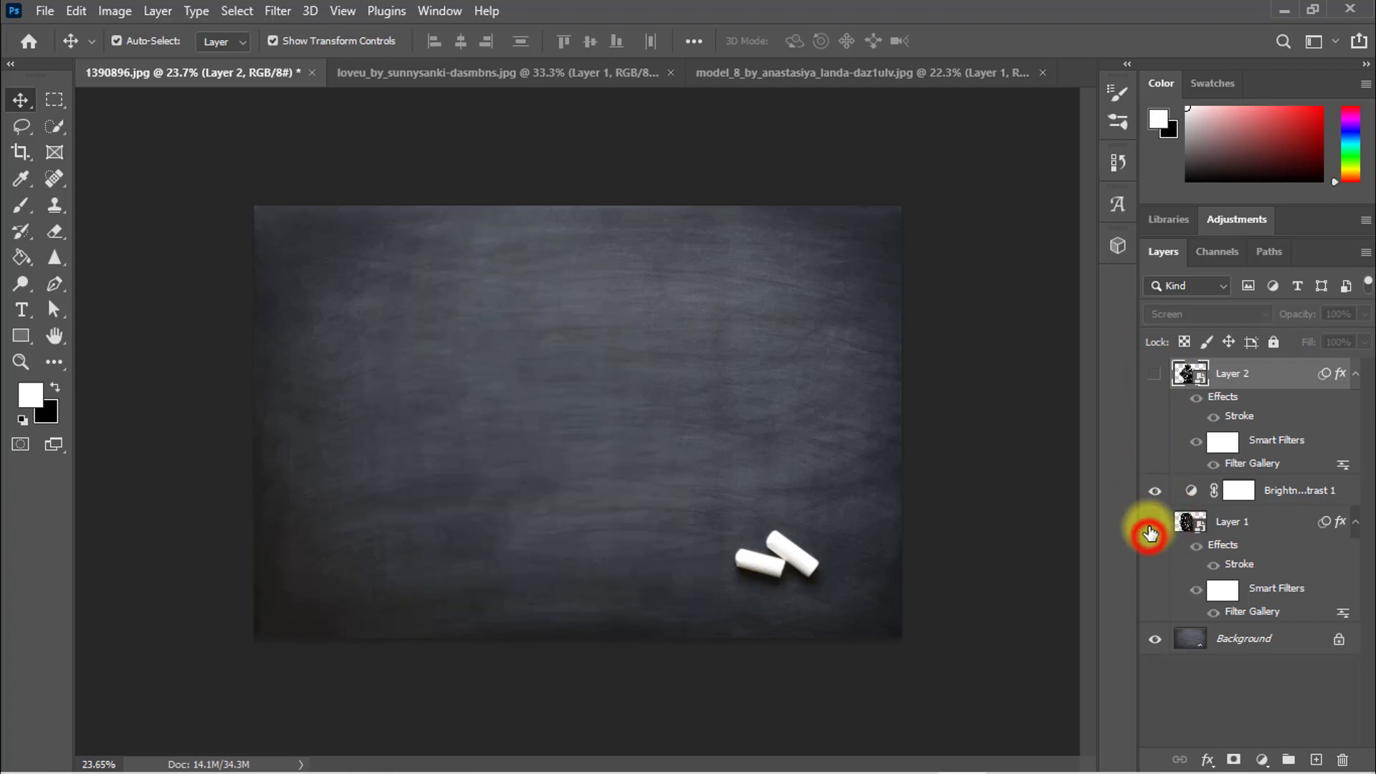
click(1154, 373)
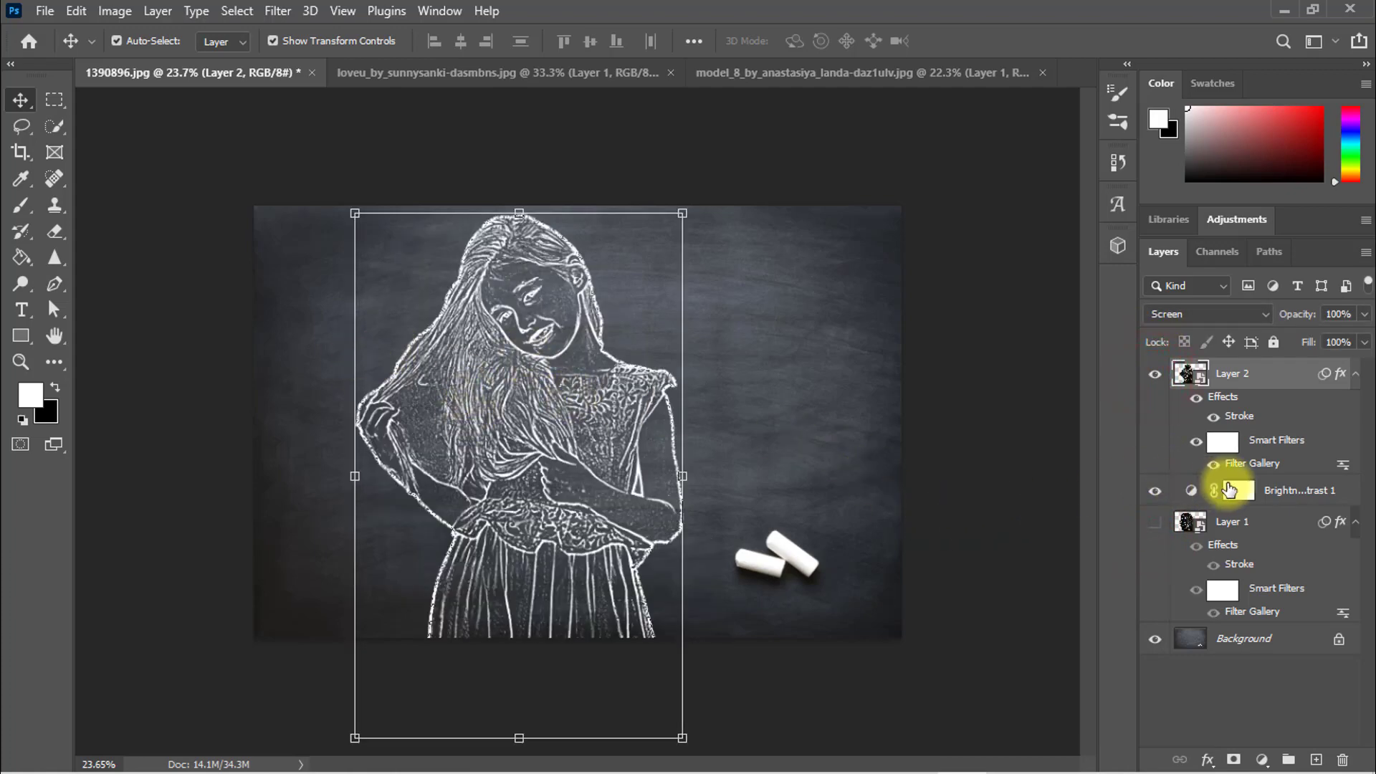
Move the Brightness/Contrast adjustment layer above the girl's layer and toggle its visibility to compare the effect.
click(1305, 490)
drag(1305, 491, 1283, 370)
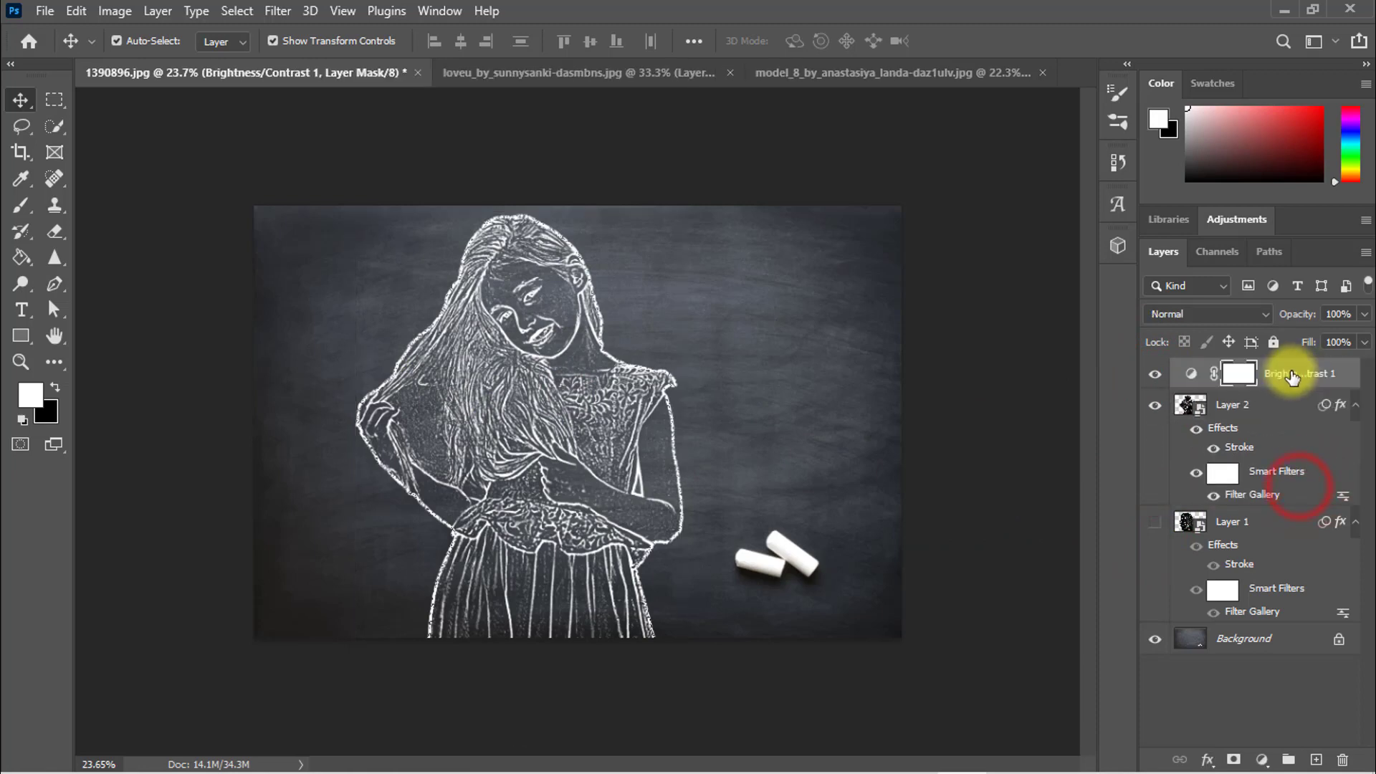
click(1154, 373)
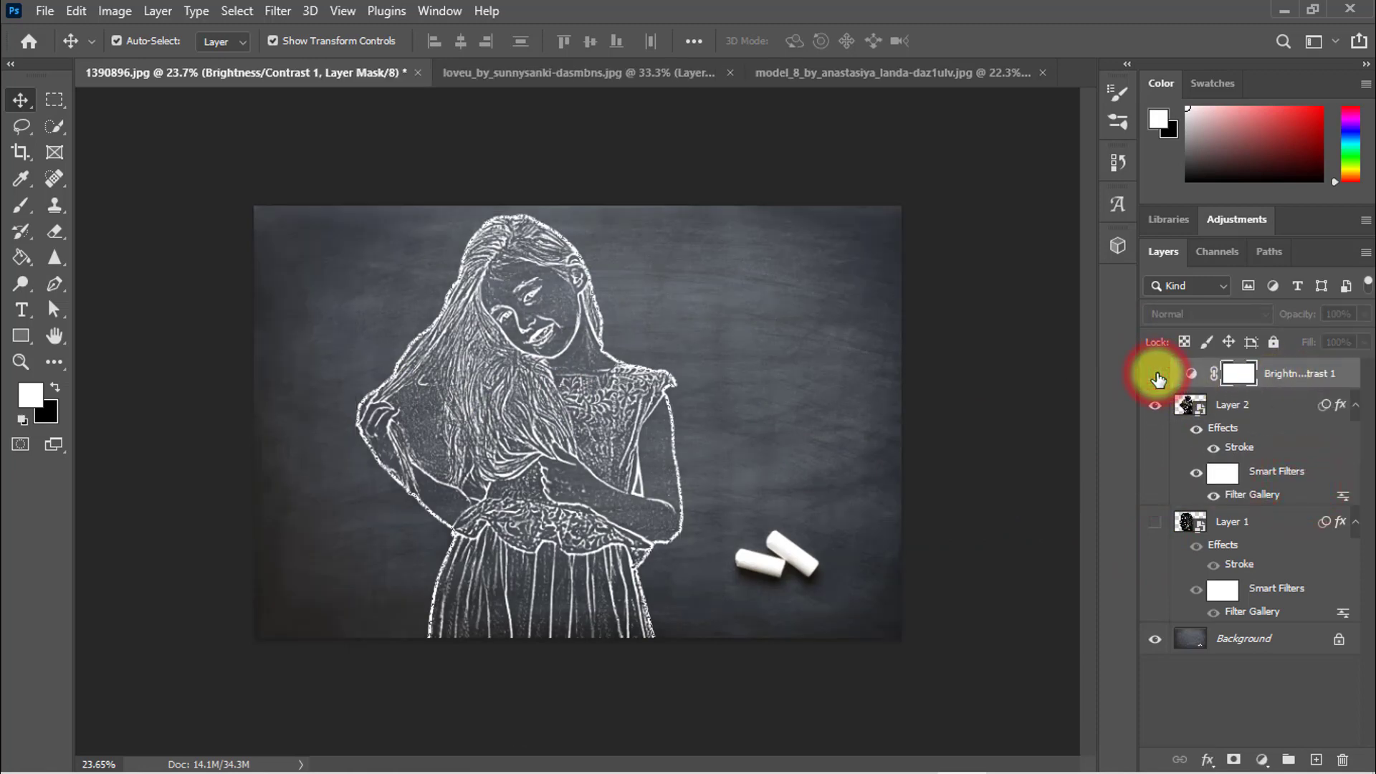
click(1156, 374)
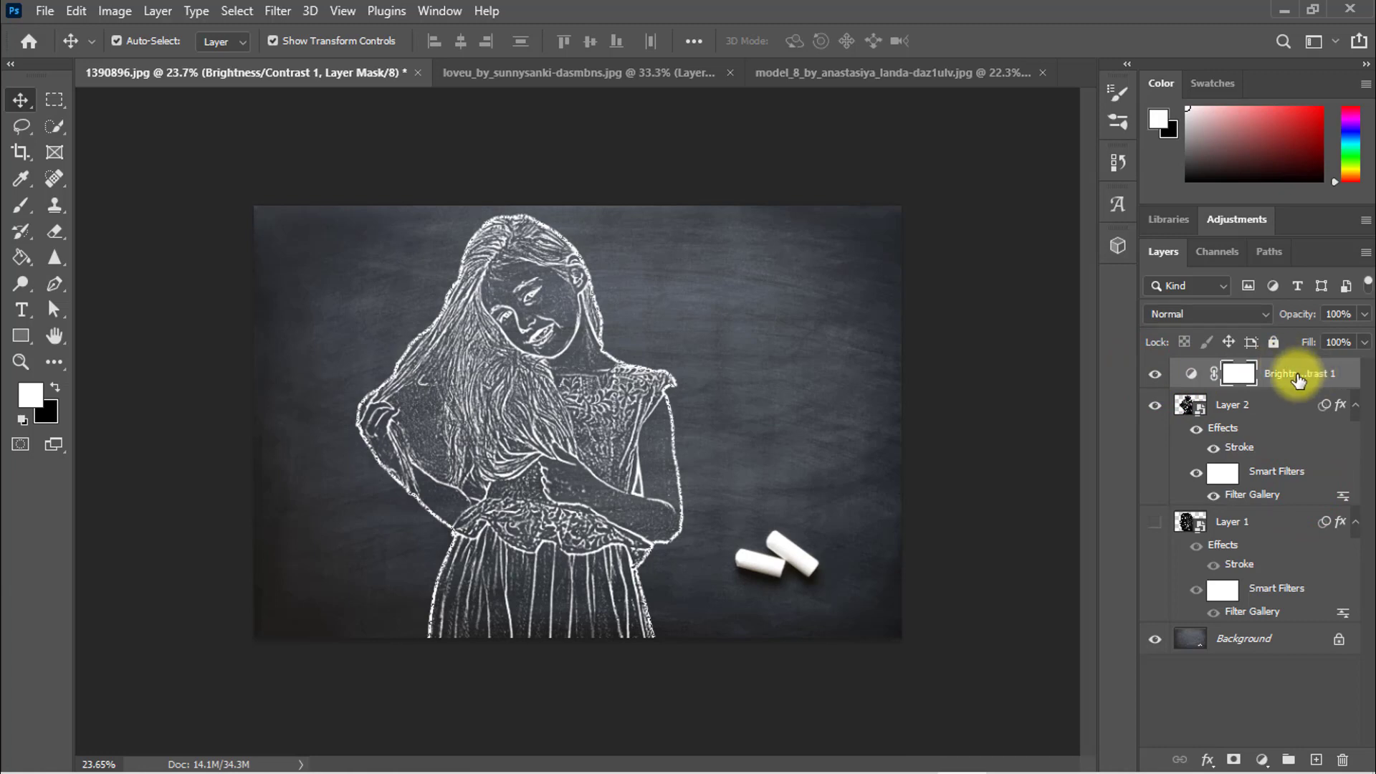